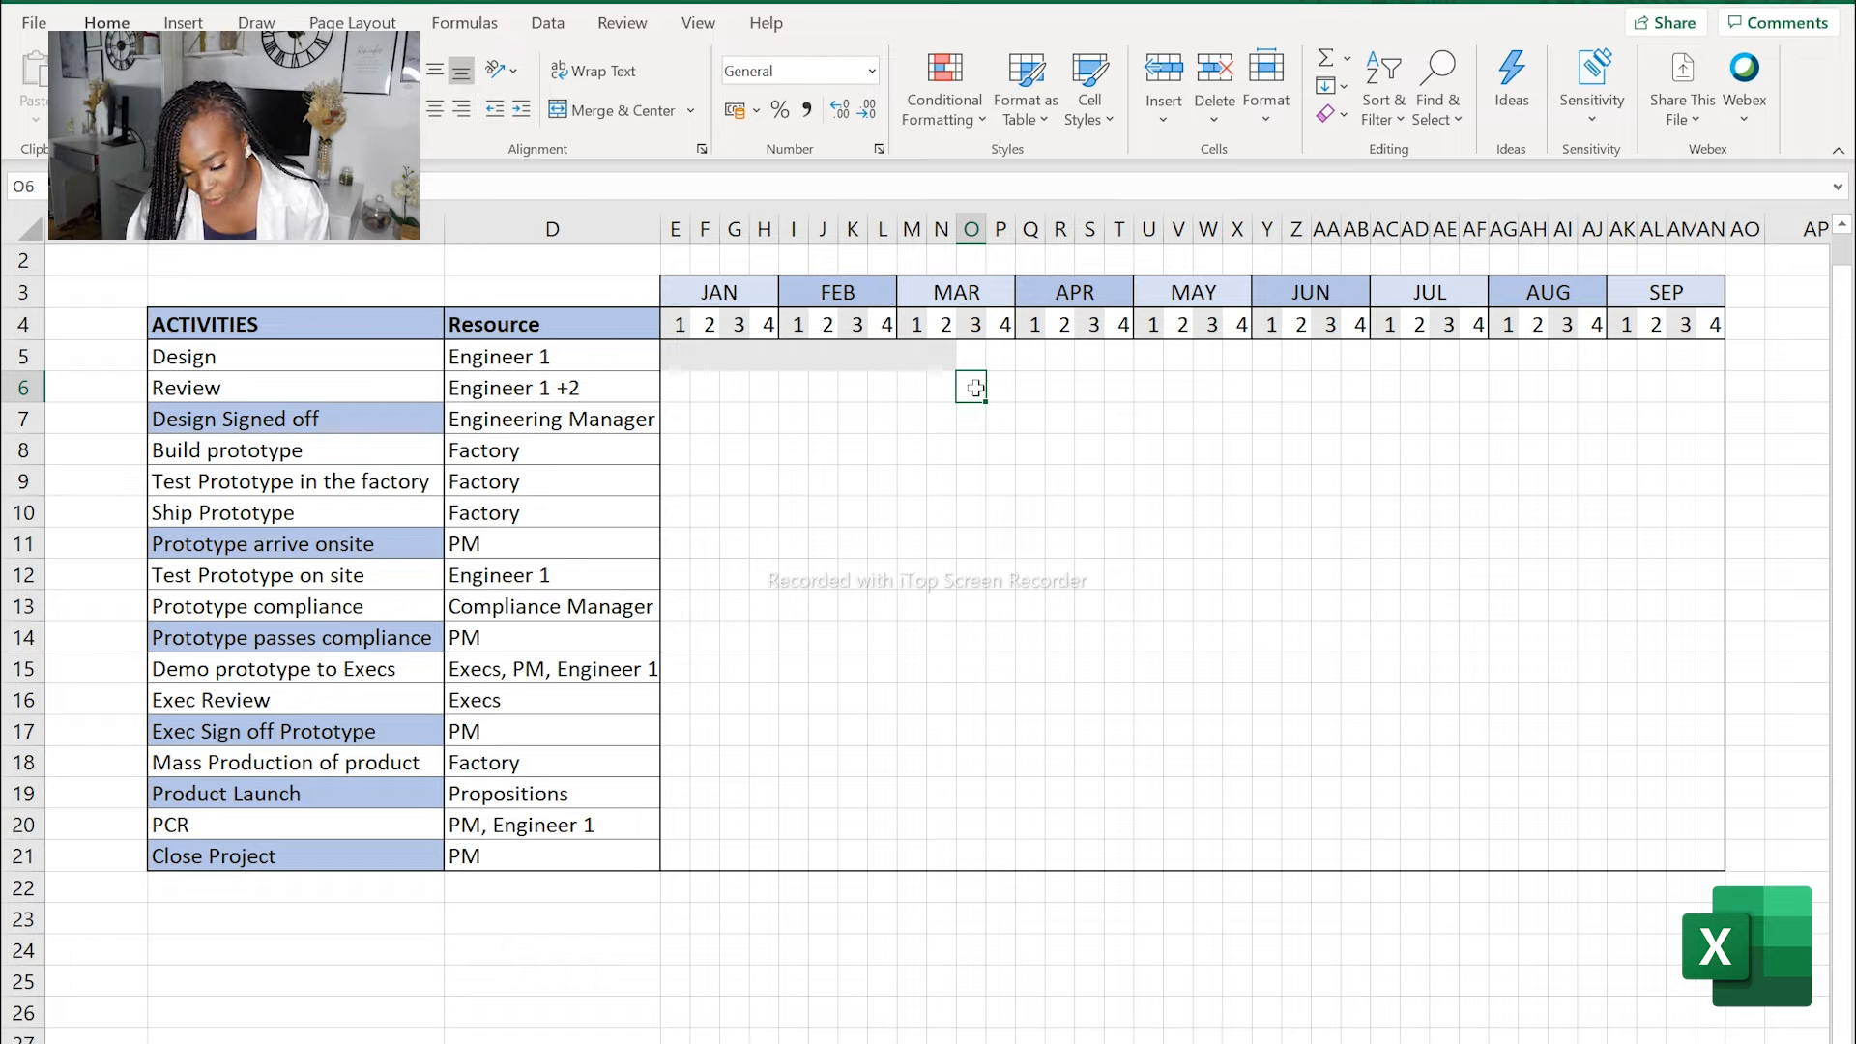
# Shade the Review row grey for weeks 3 and 4 of March.
pyautogui.moveTo(975, 388); pyautogui.dragTo(1000, 387)
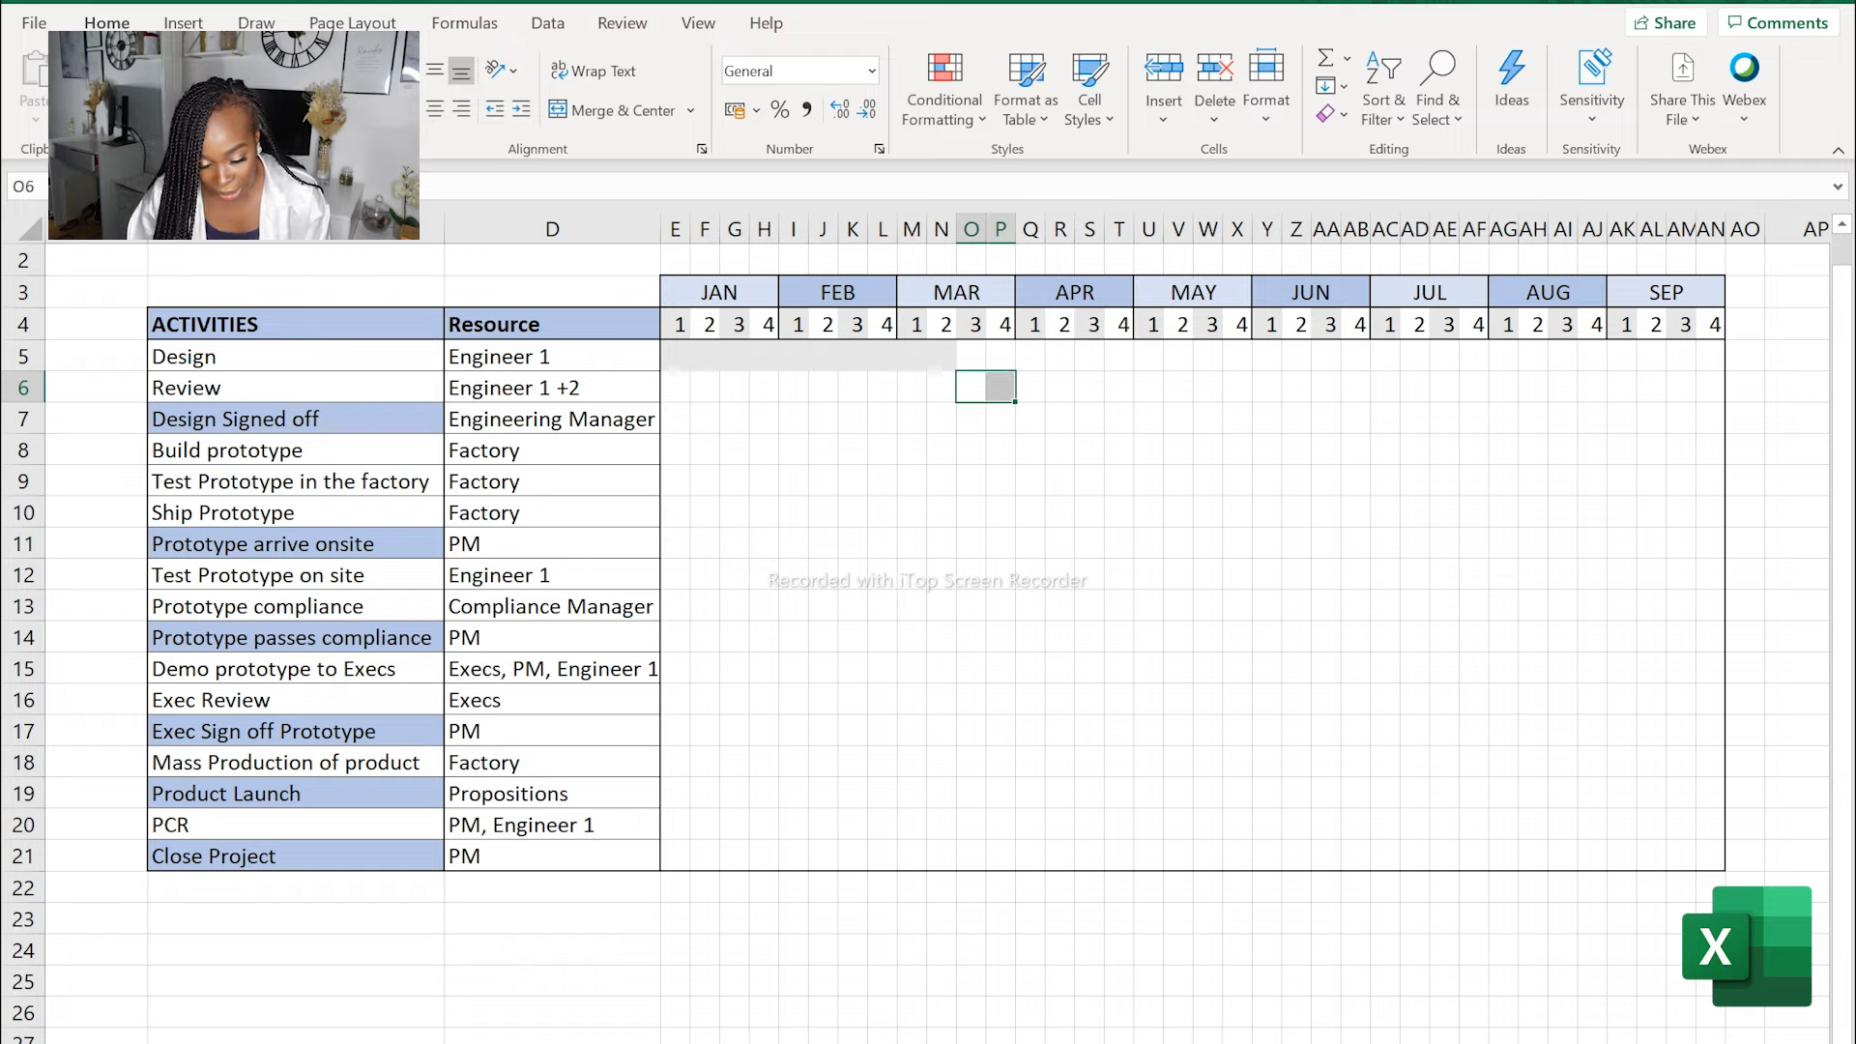
pyautogui.press('F4')
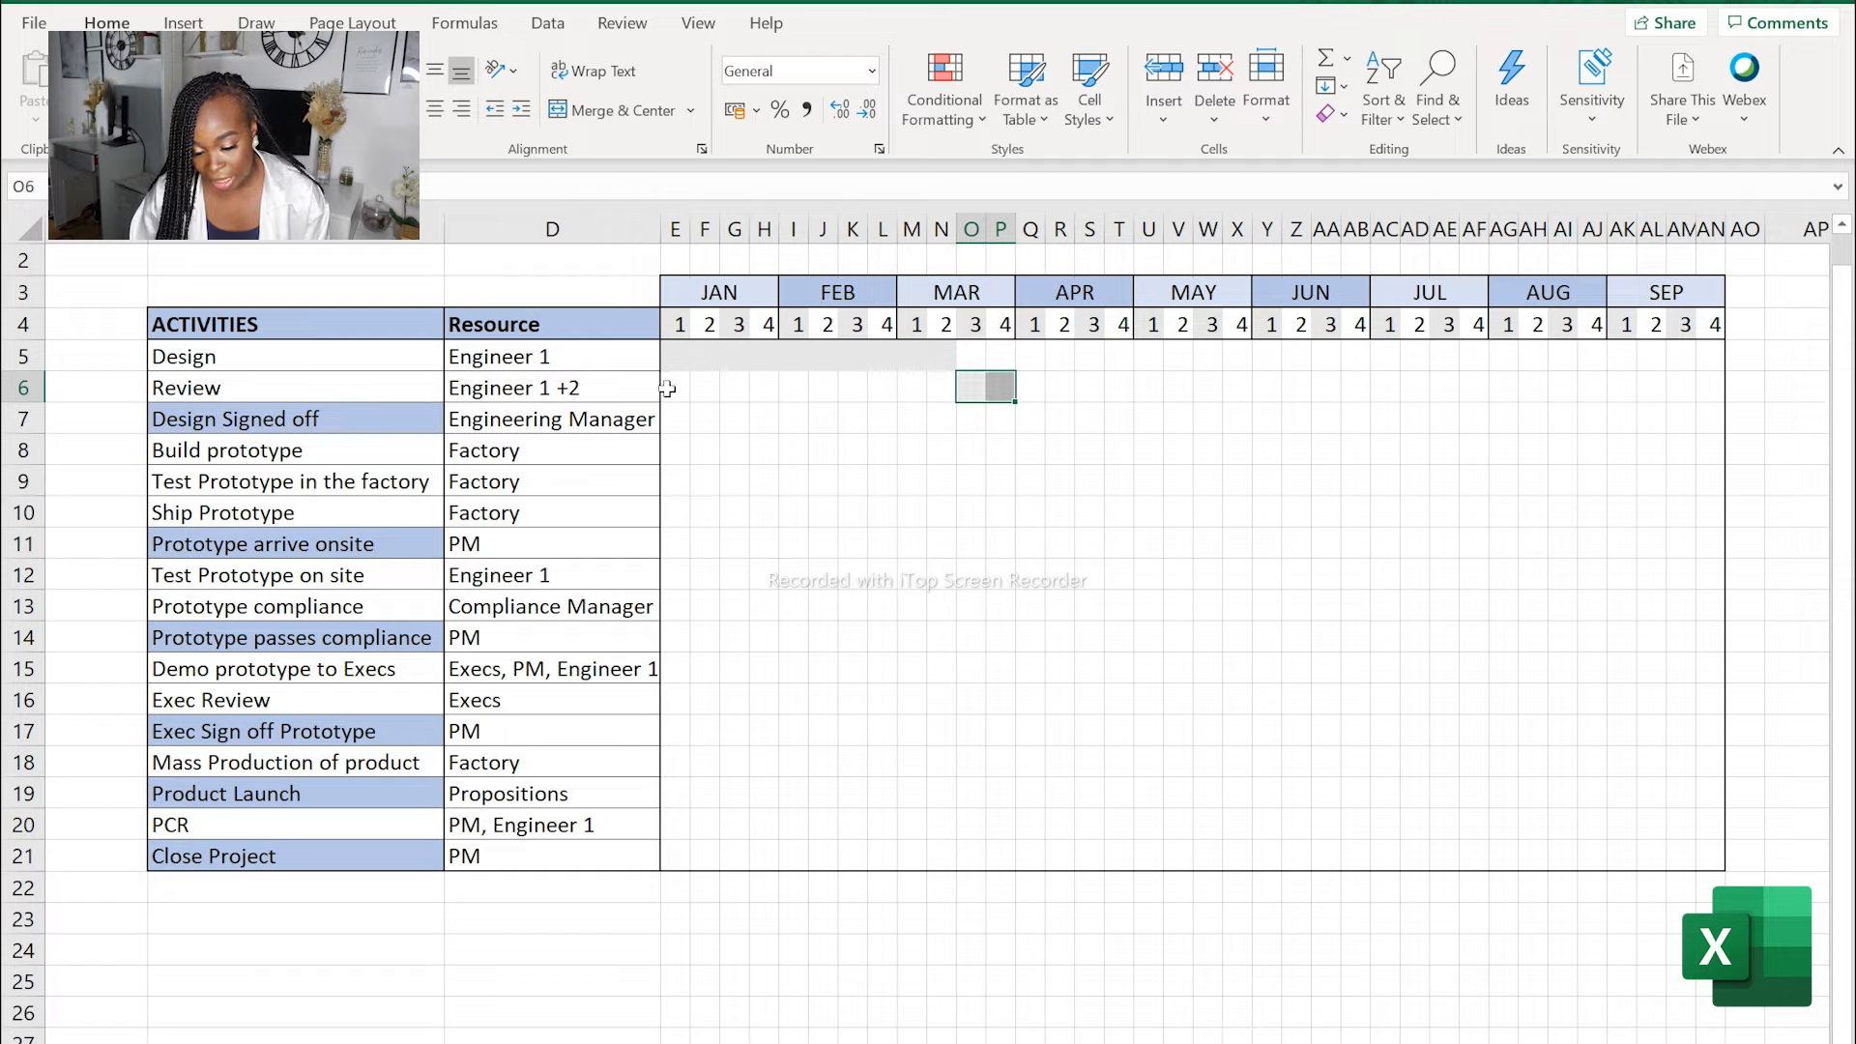
pyautogui.click(970, 471)
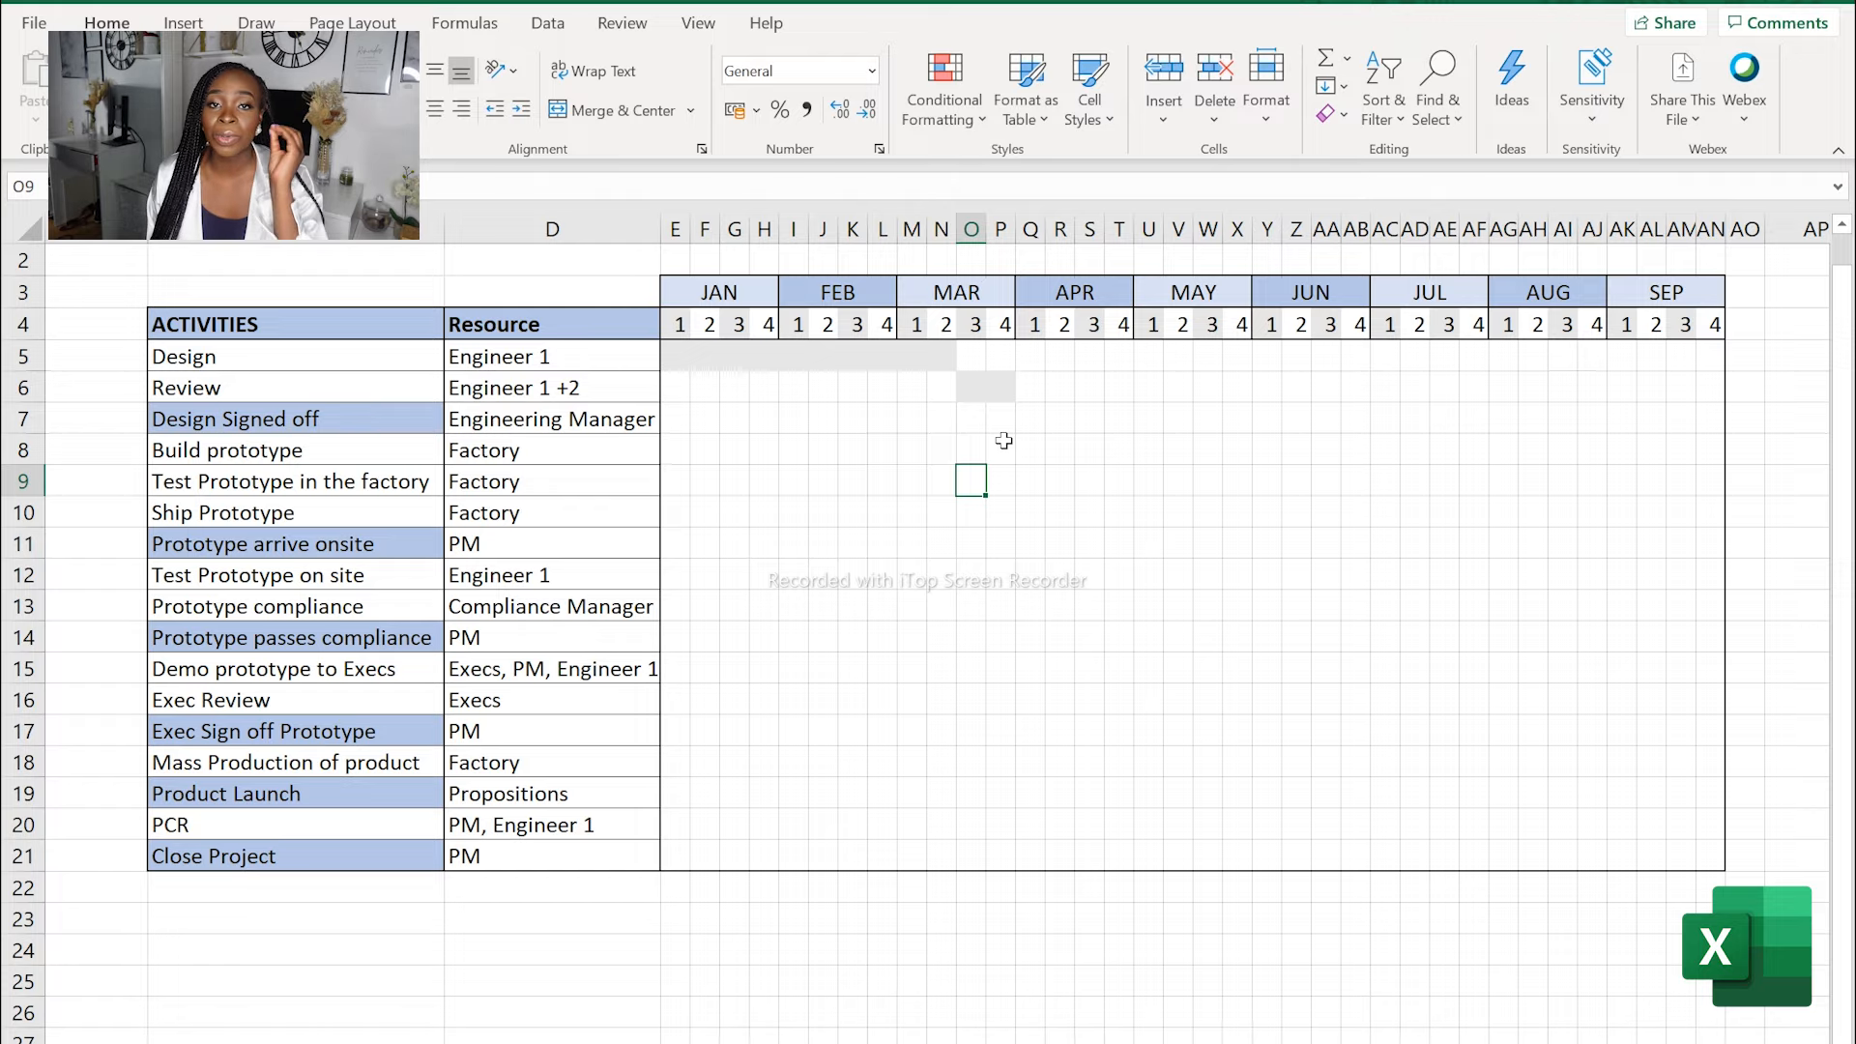
# Insert a small rectangle shape in the Design Signed off row and rotate it into a diamond milestone at the end of March.
pyautogui.click(1002, 426)
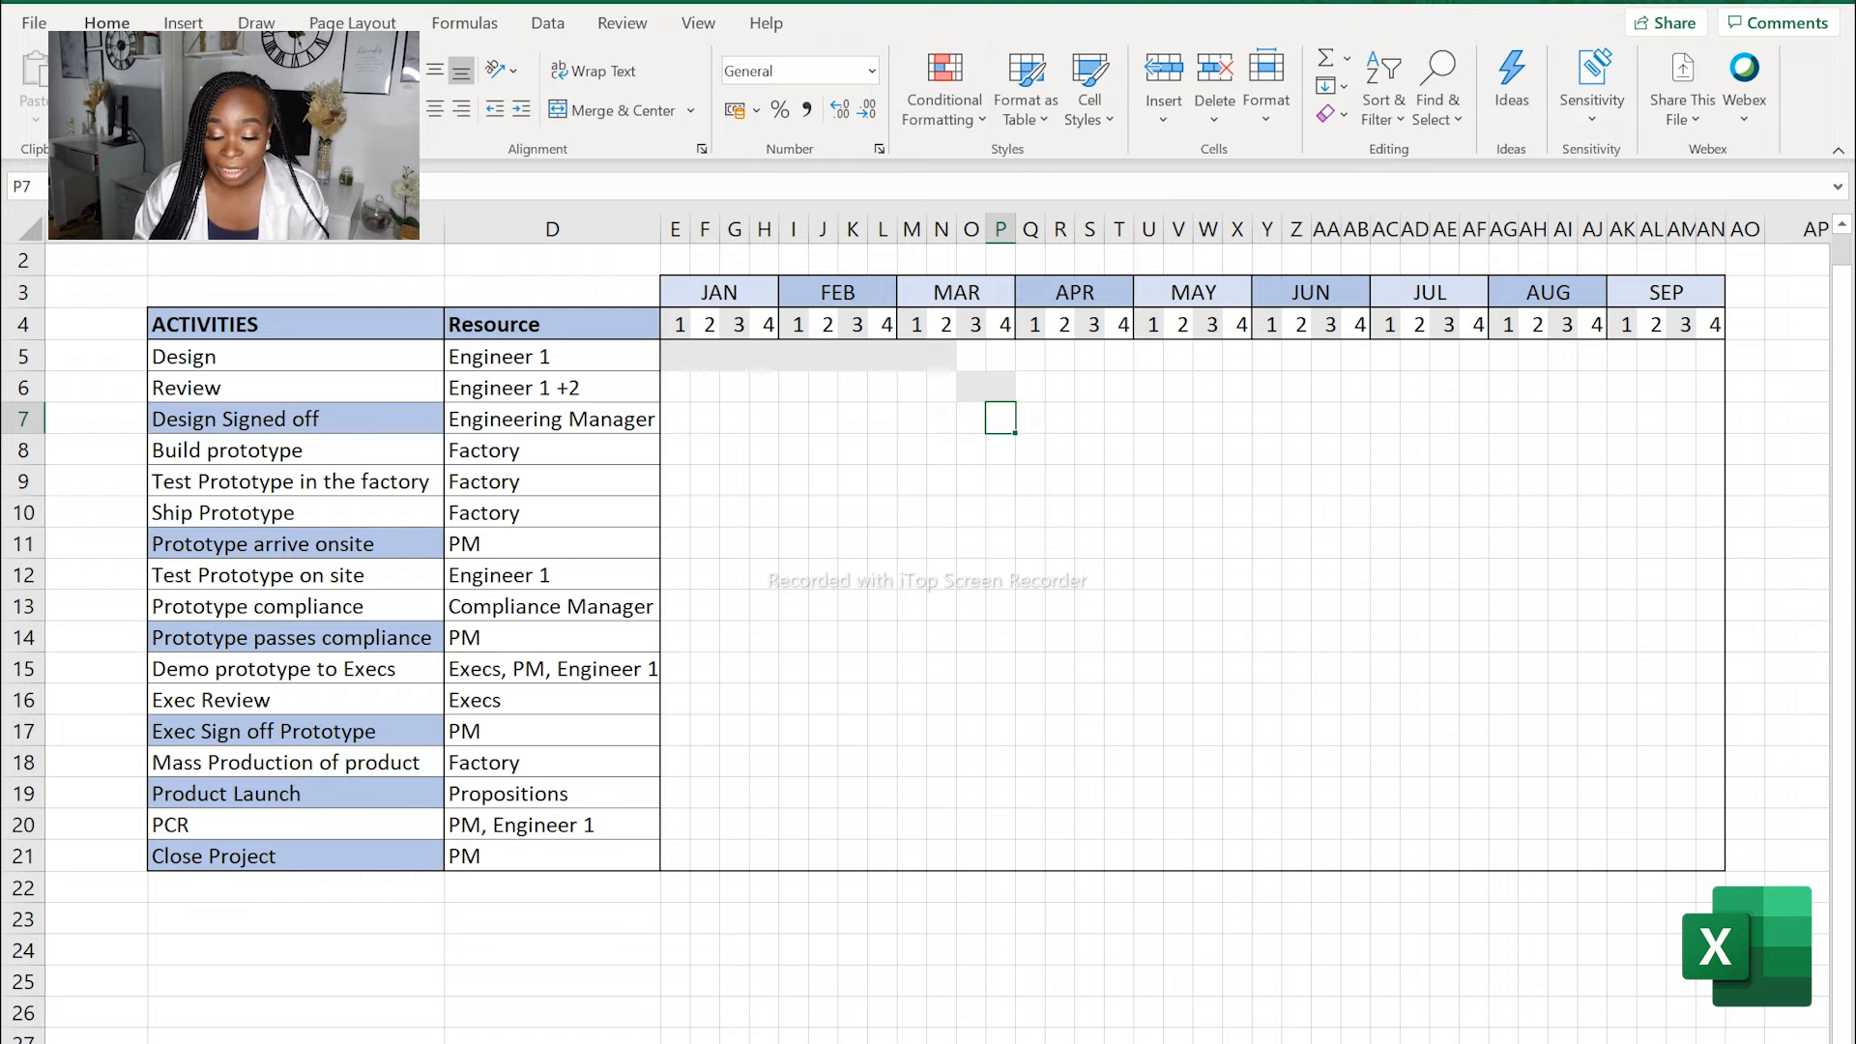
pyautogui.click(858, 1)
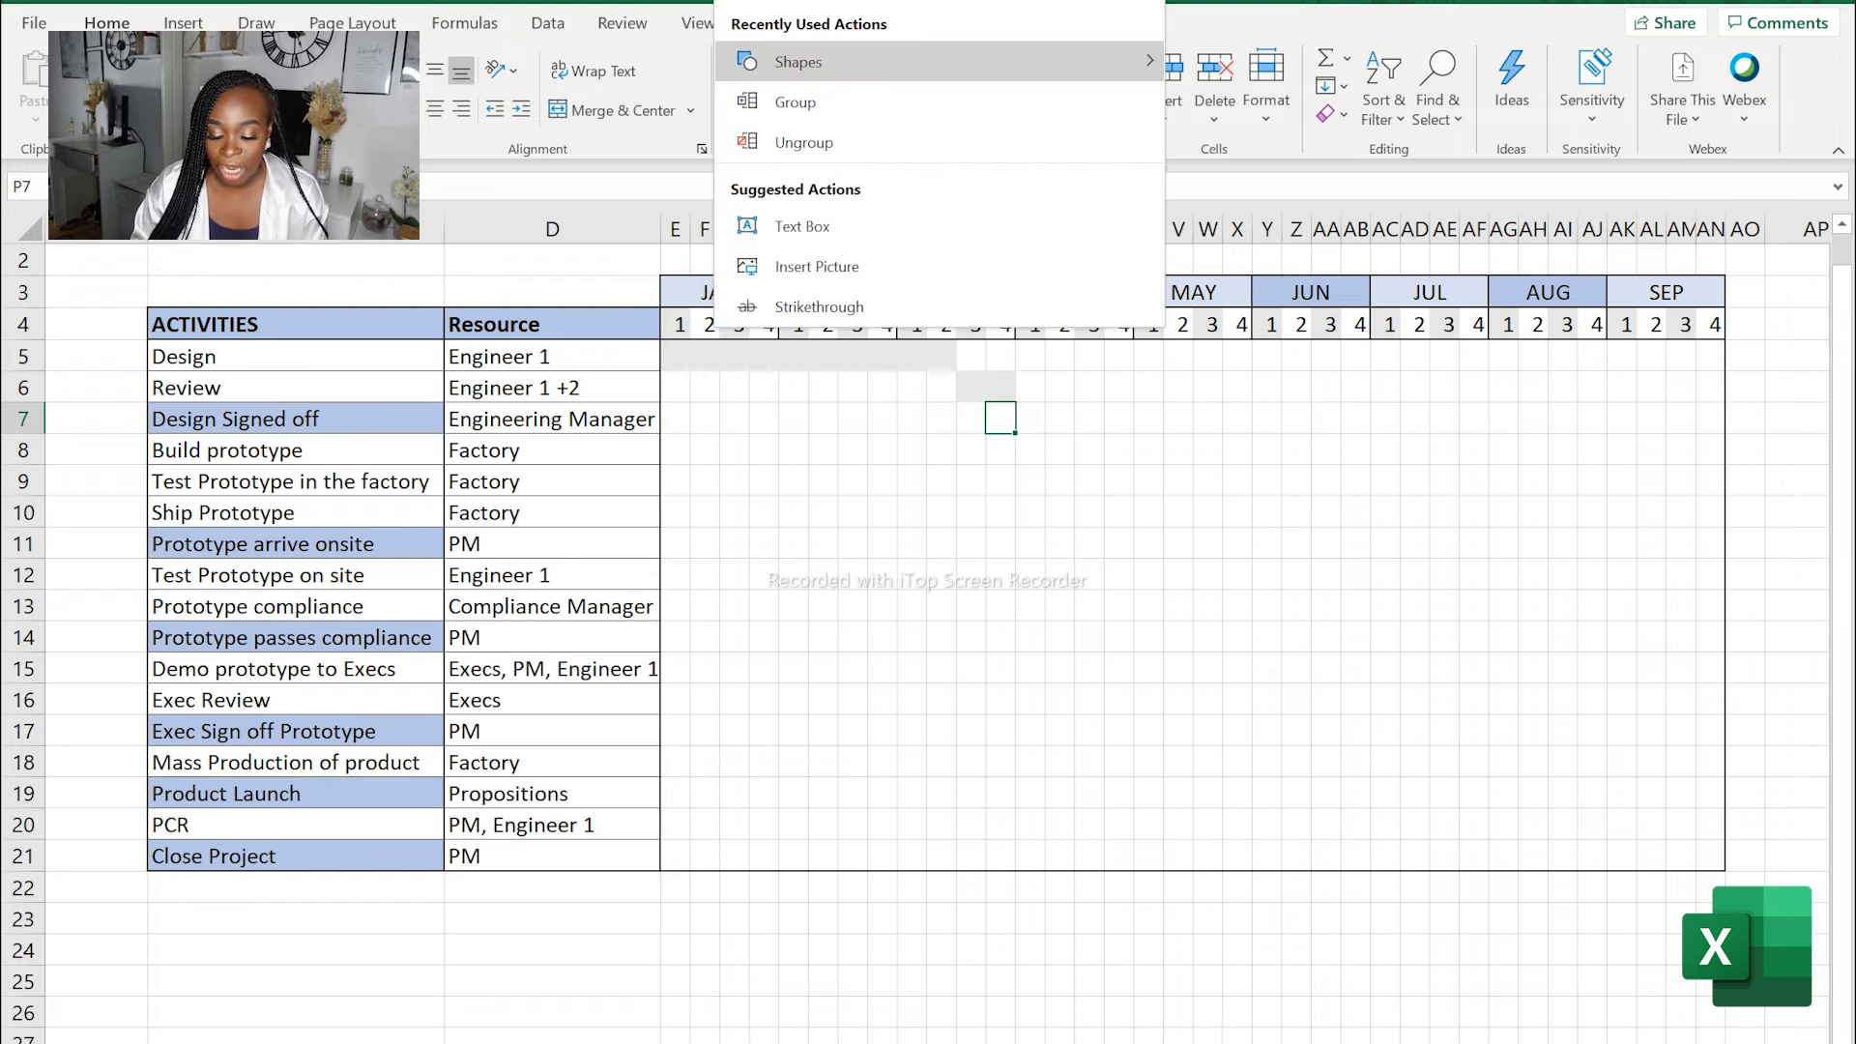
pyautogui.write('sha')
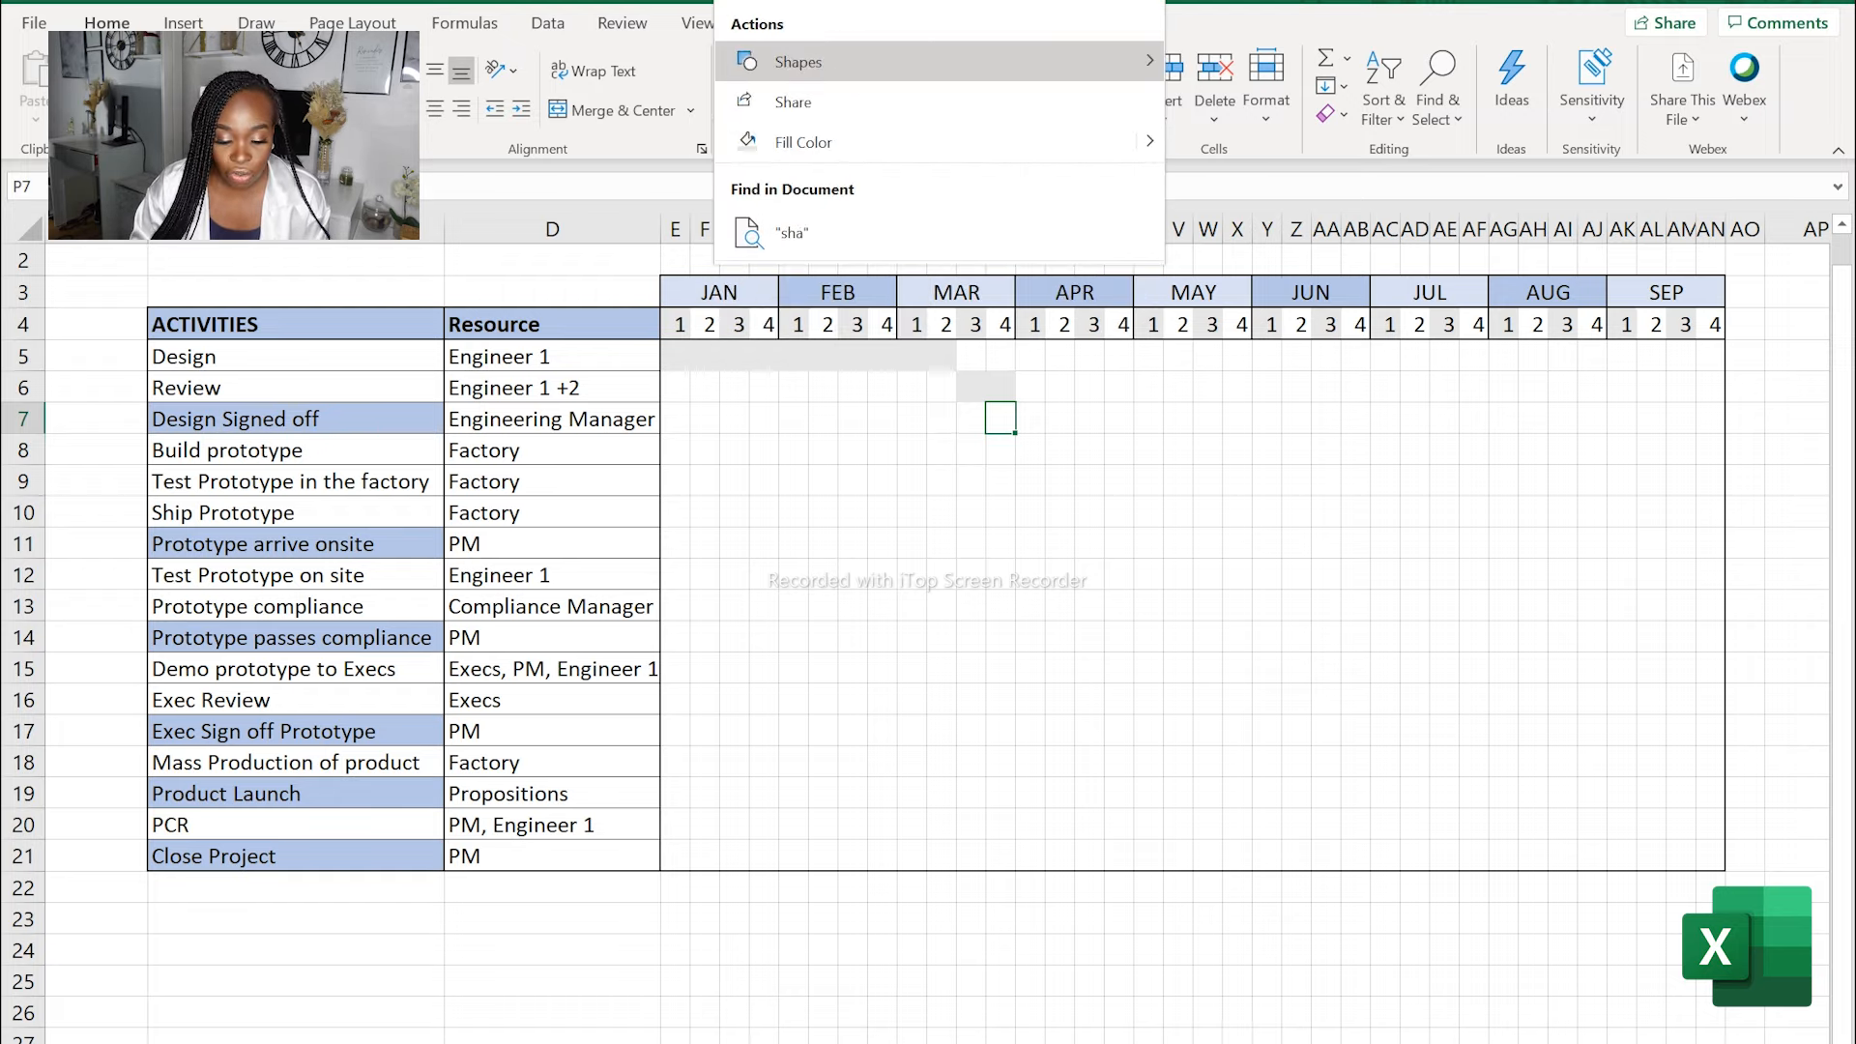
pyautogui.moveTo(918, 58)
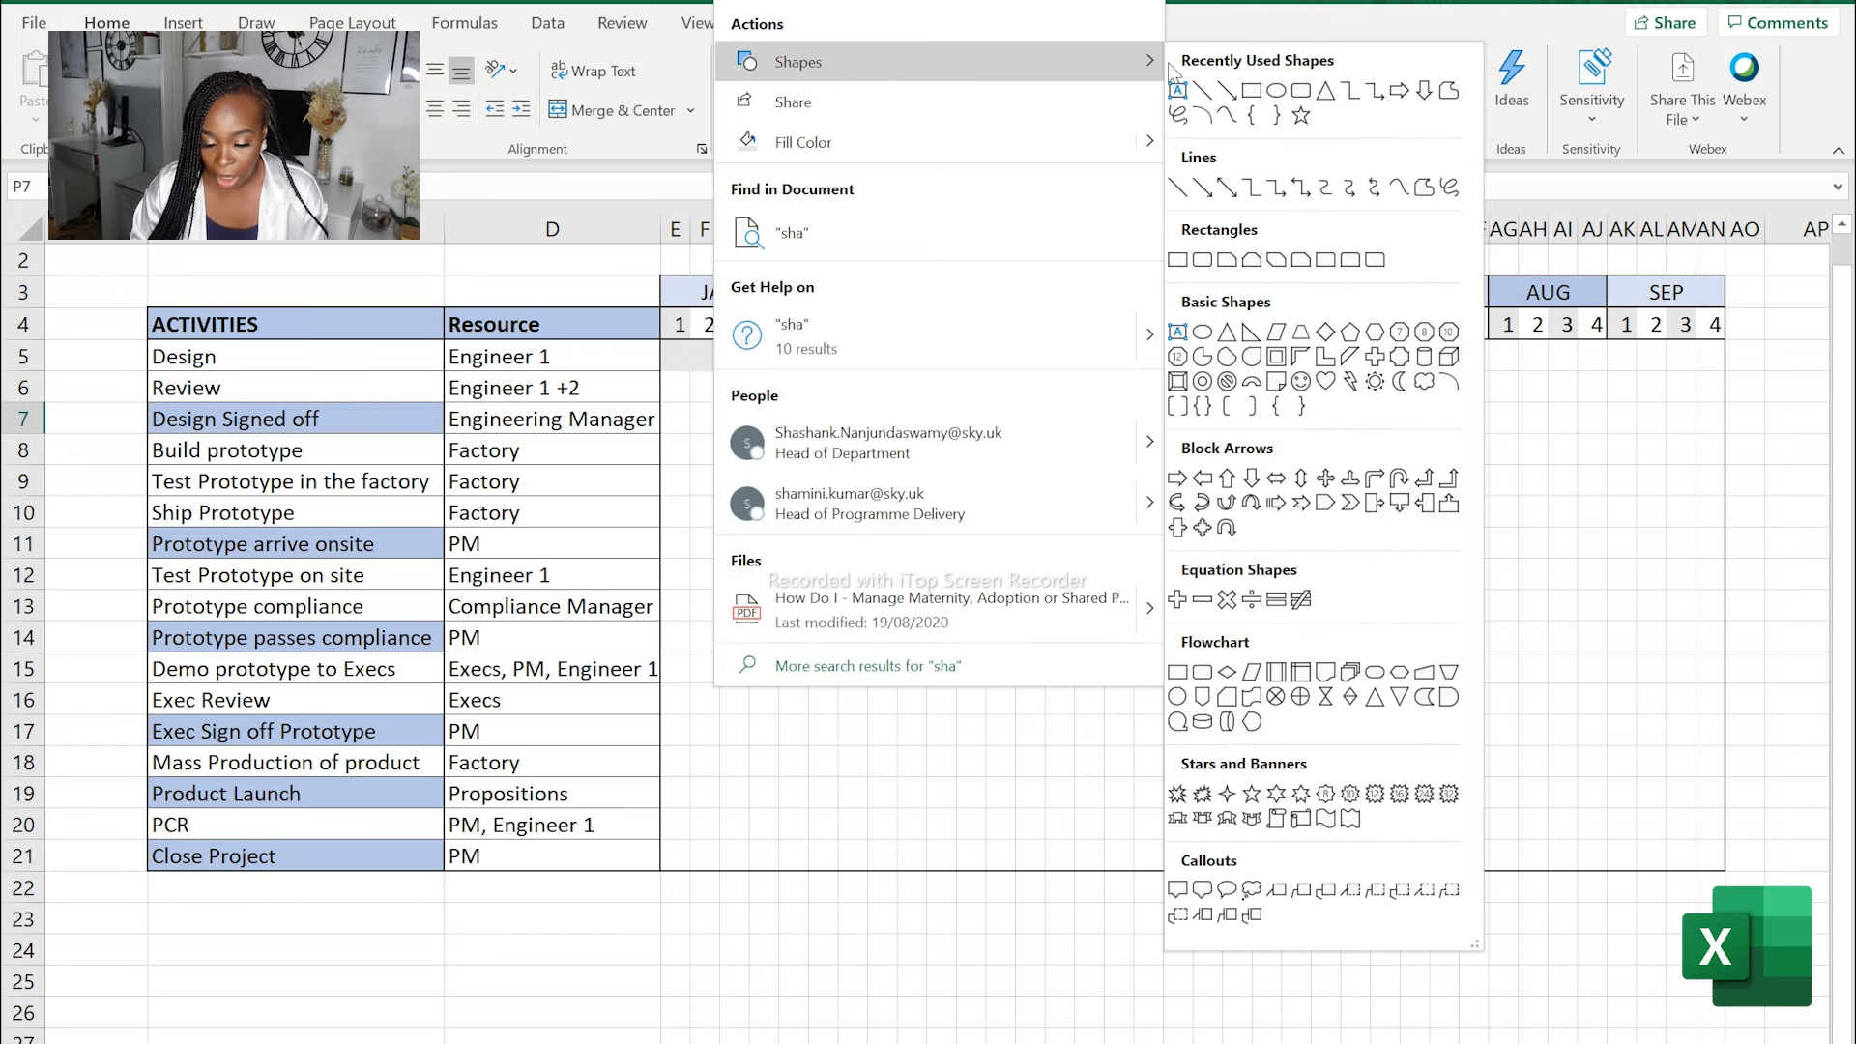
pyautogui.click(1251, 91)
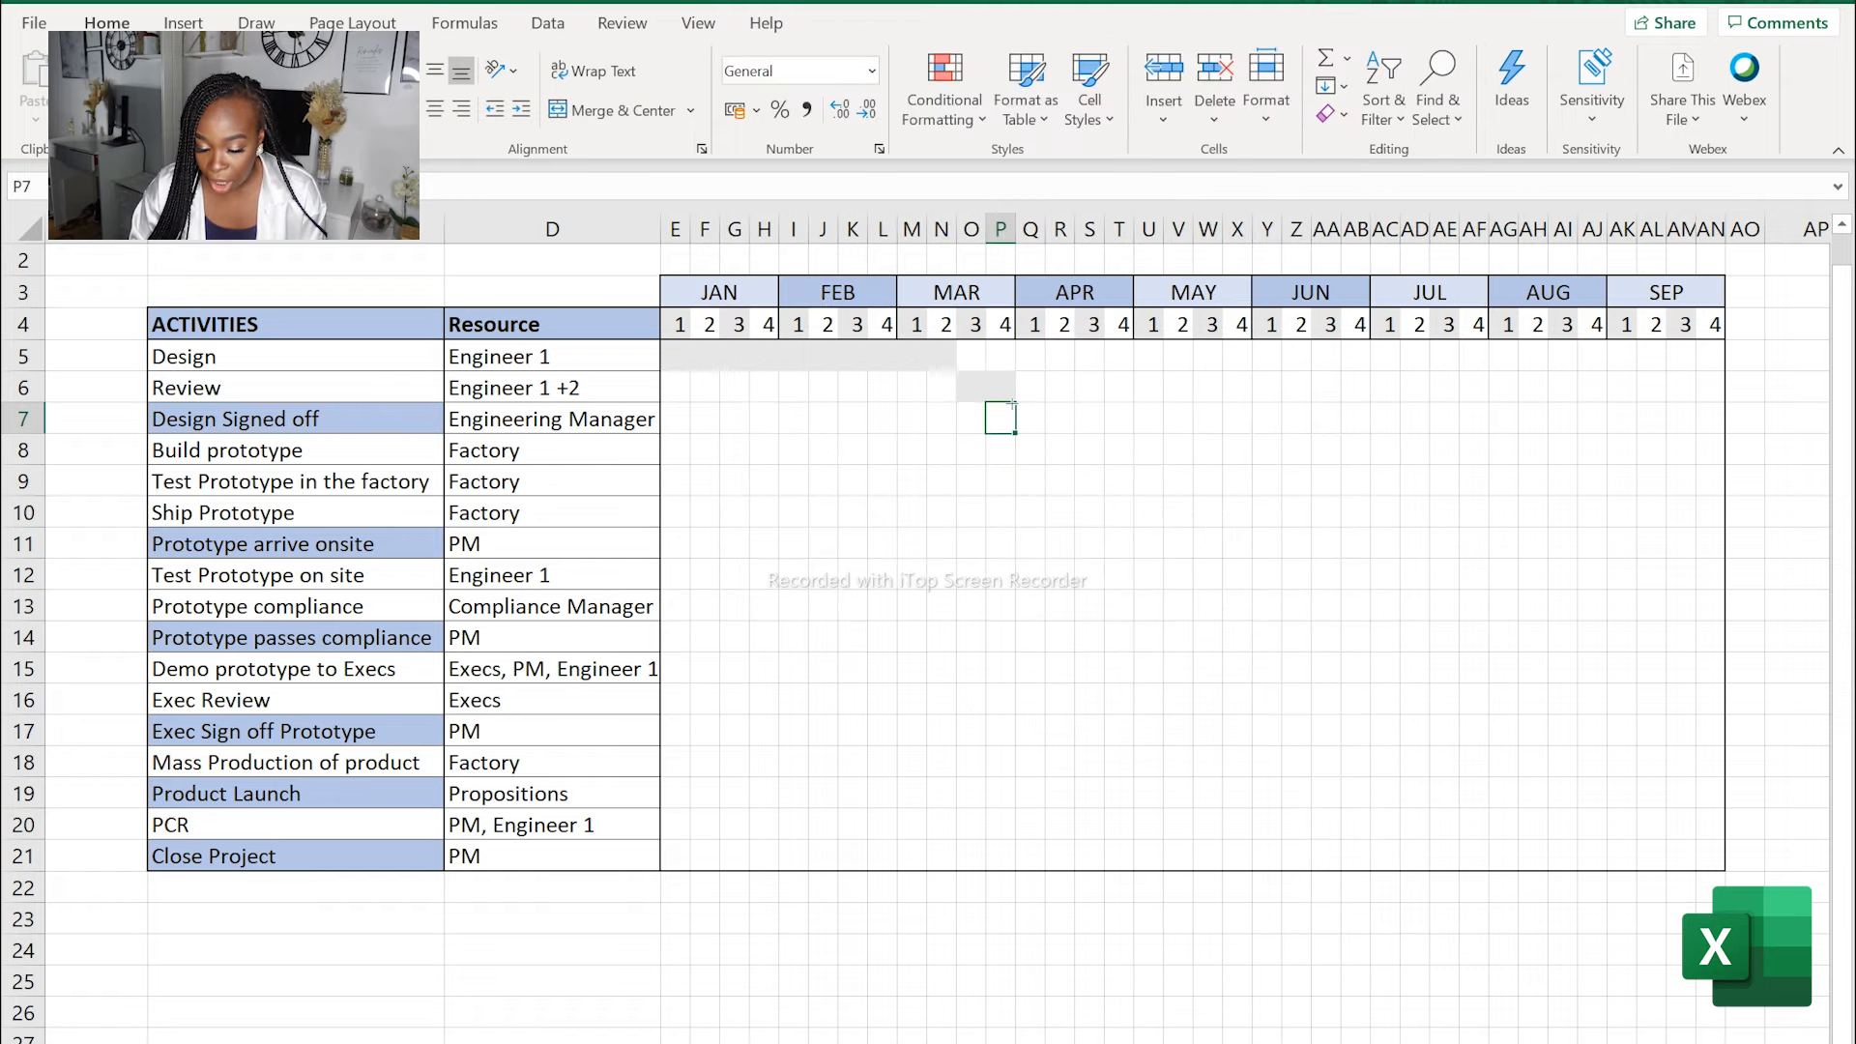
pyautogui.moveTo(1014, 403); pyautogui.dragTo(1045, 434)
pyautogui.moveTo(1030, 356); pyautogui.dragTo(1051, 387)
pyautogui.click(1083, 516)
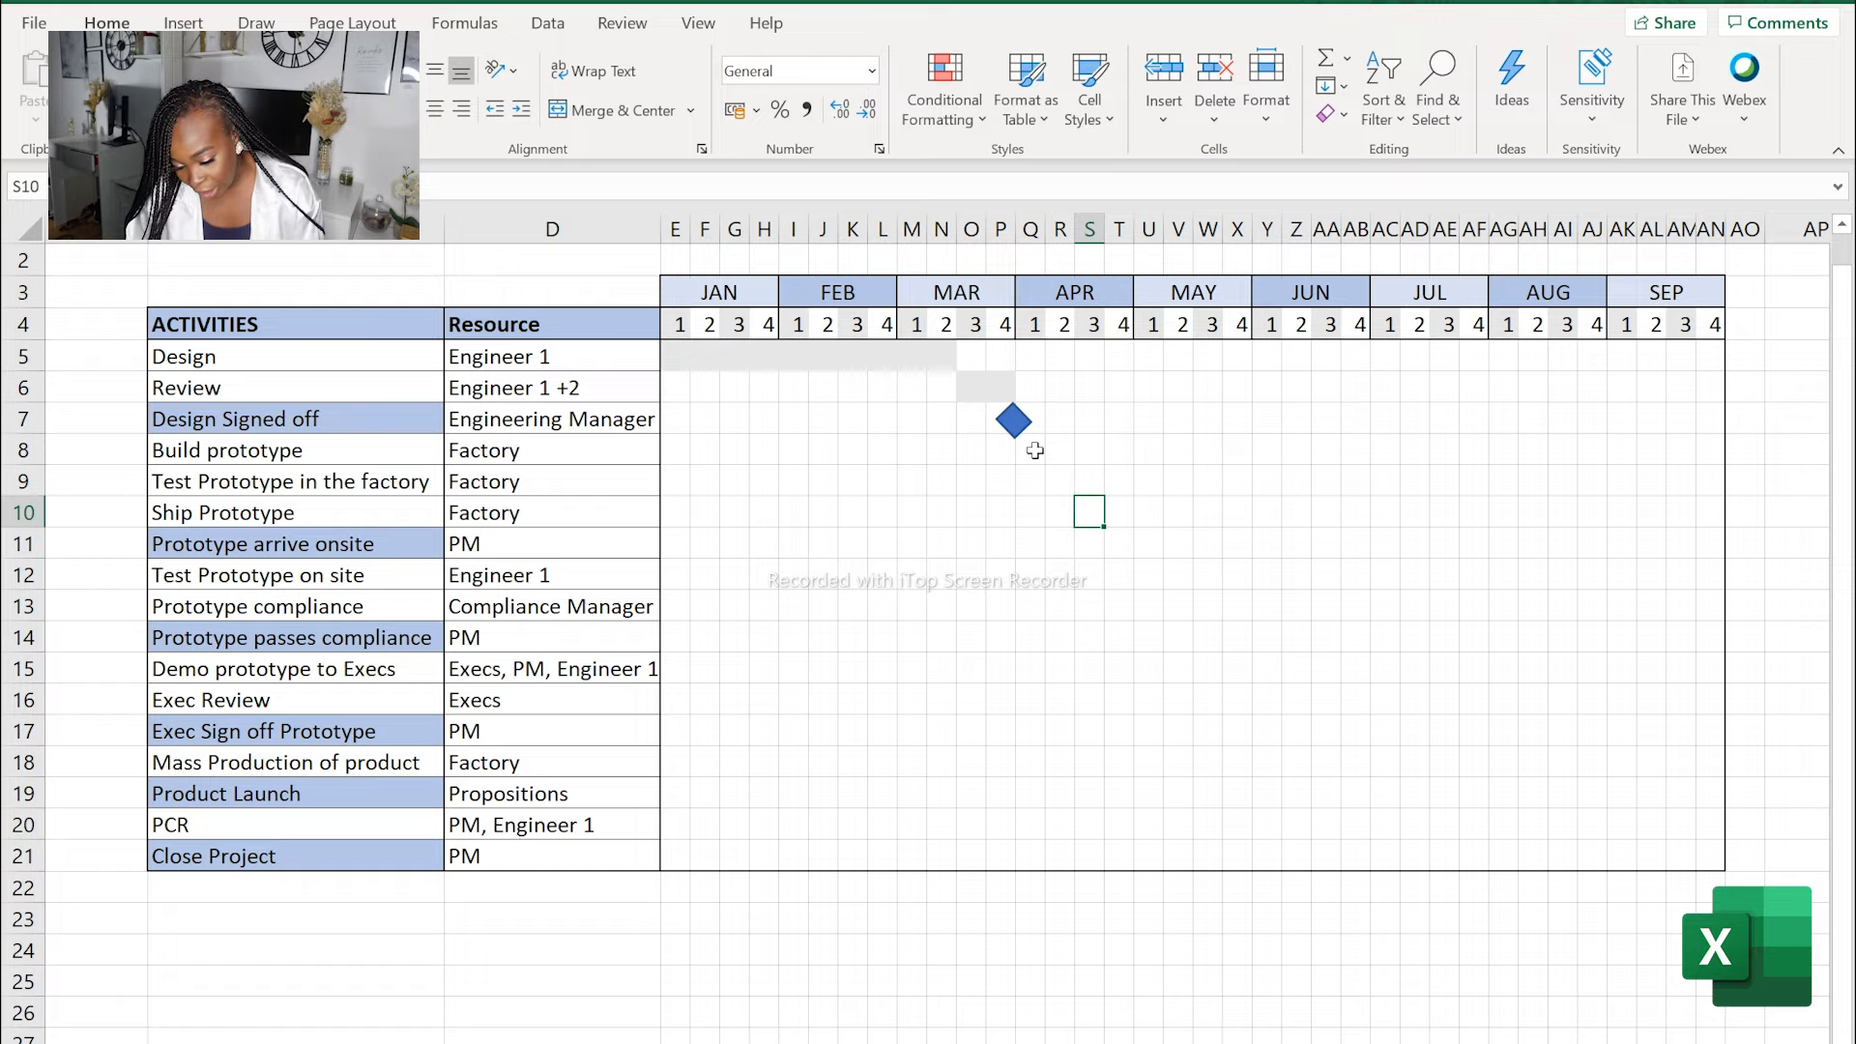
# Shade the Build prototype row grey from April week 1 to May week 3.
pyautogui.moveTo(1029, 446); pyautogui.dragTo(1205, 454)
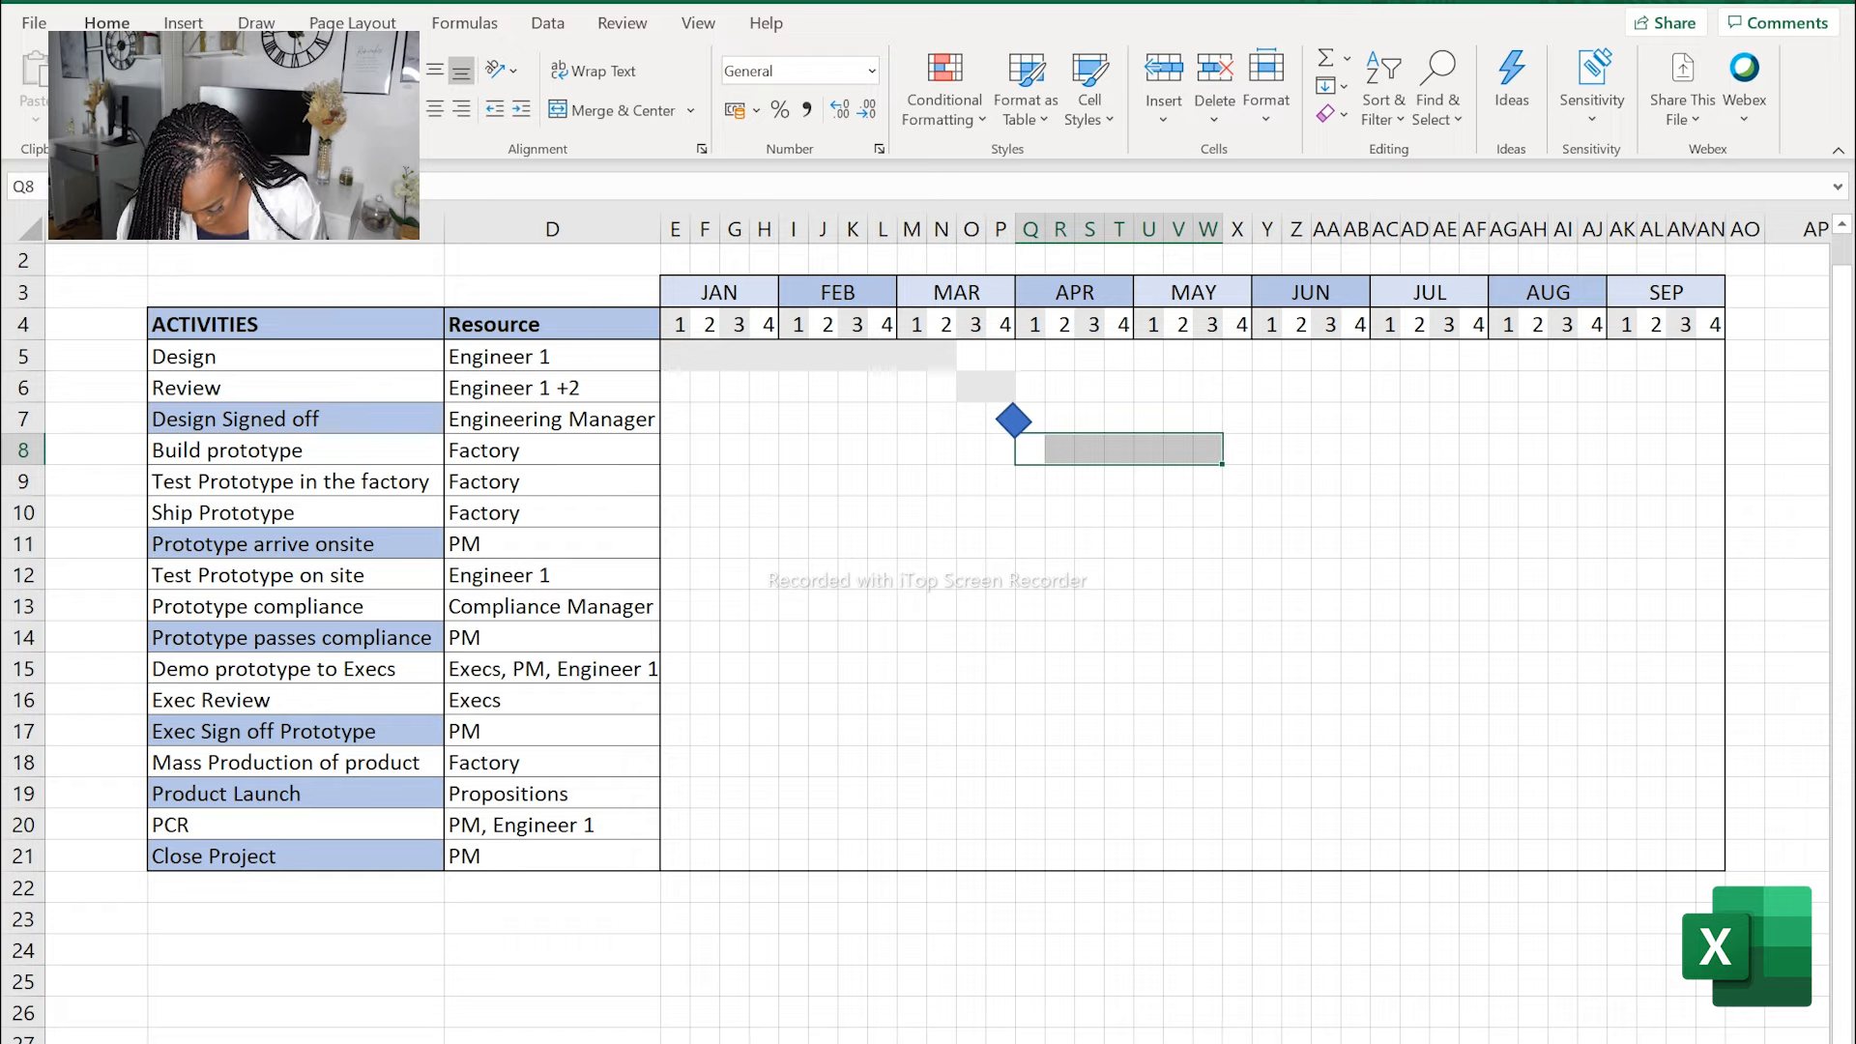
pyautogui.click(295, 110)
pyautogui.scroll(-1, 1063, 580)
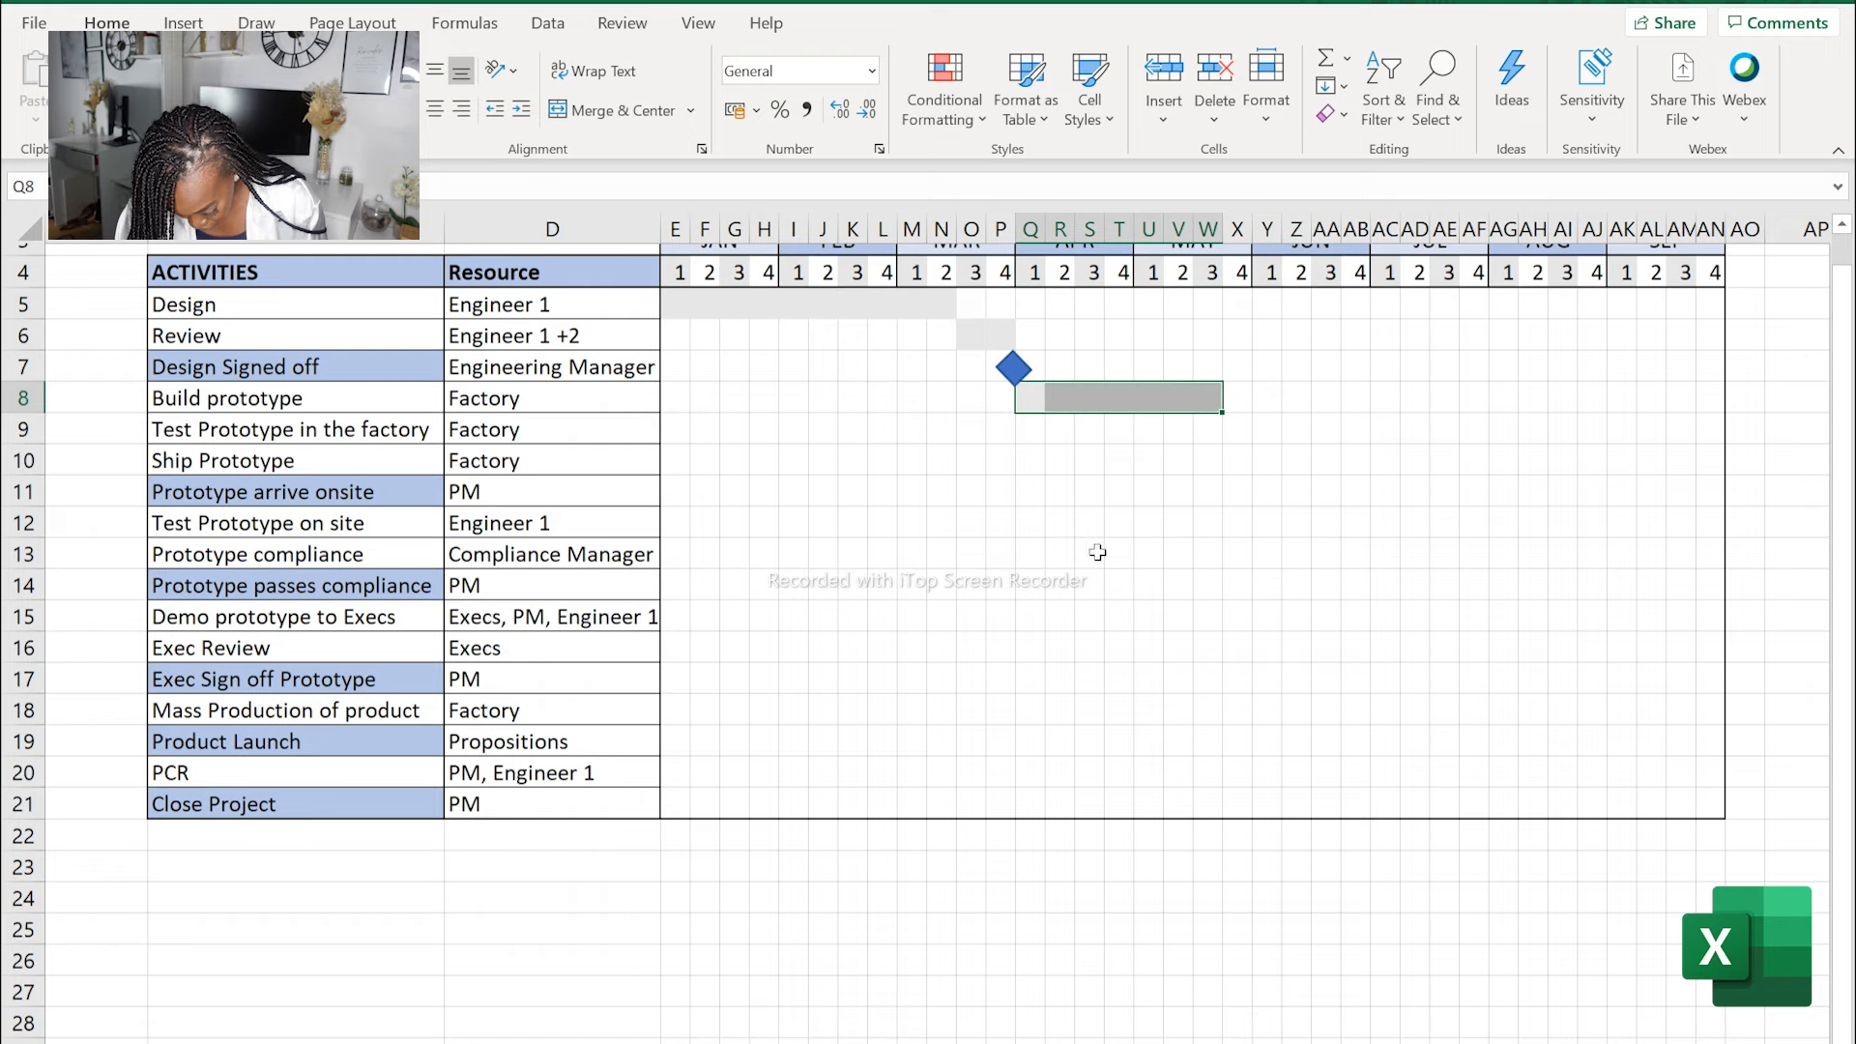
pyautogui.click(1089, 538)
pyautogui.scroll(1, 1122, 541)
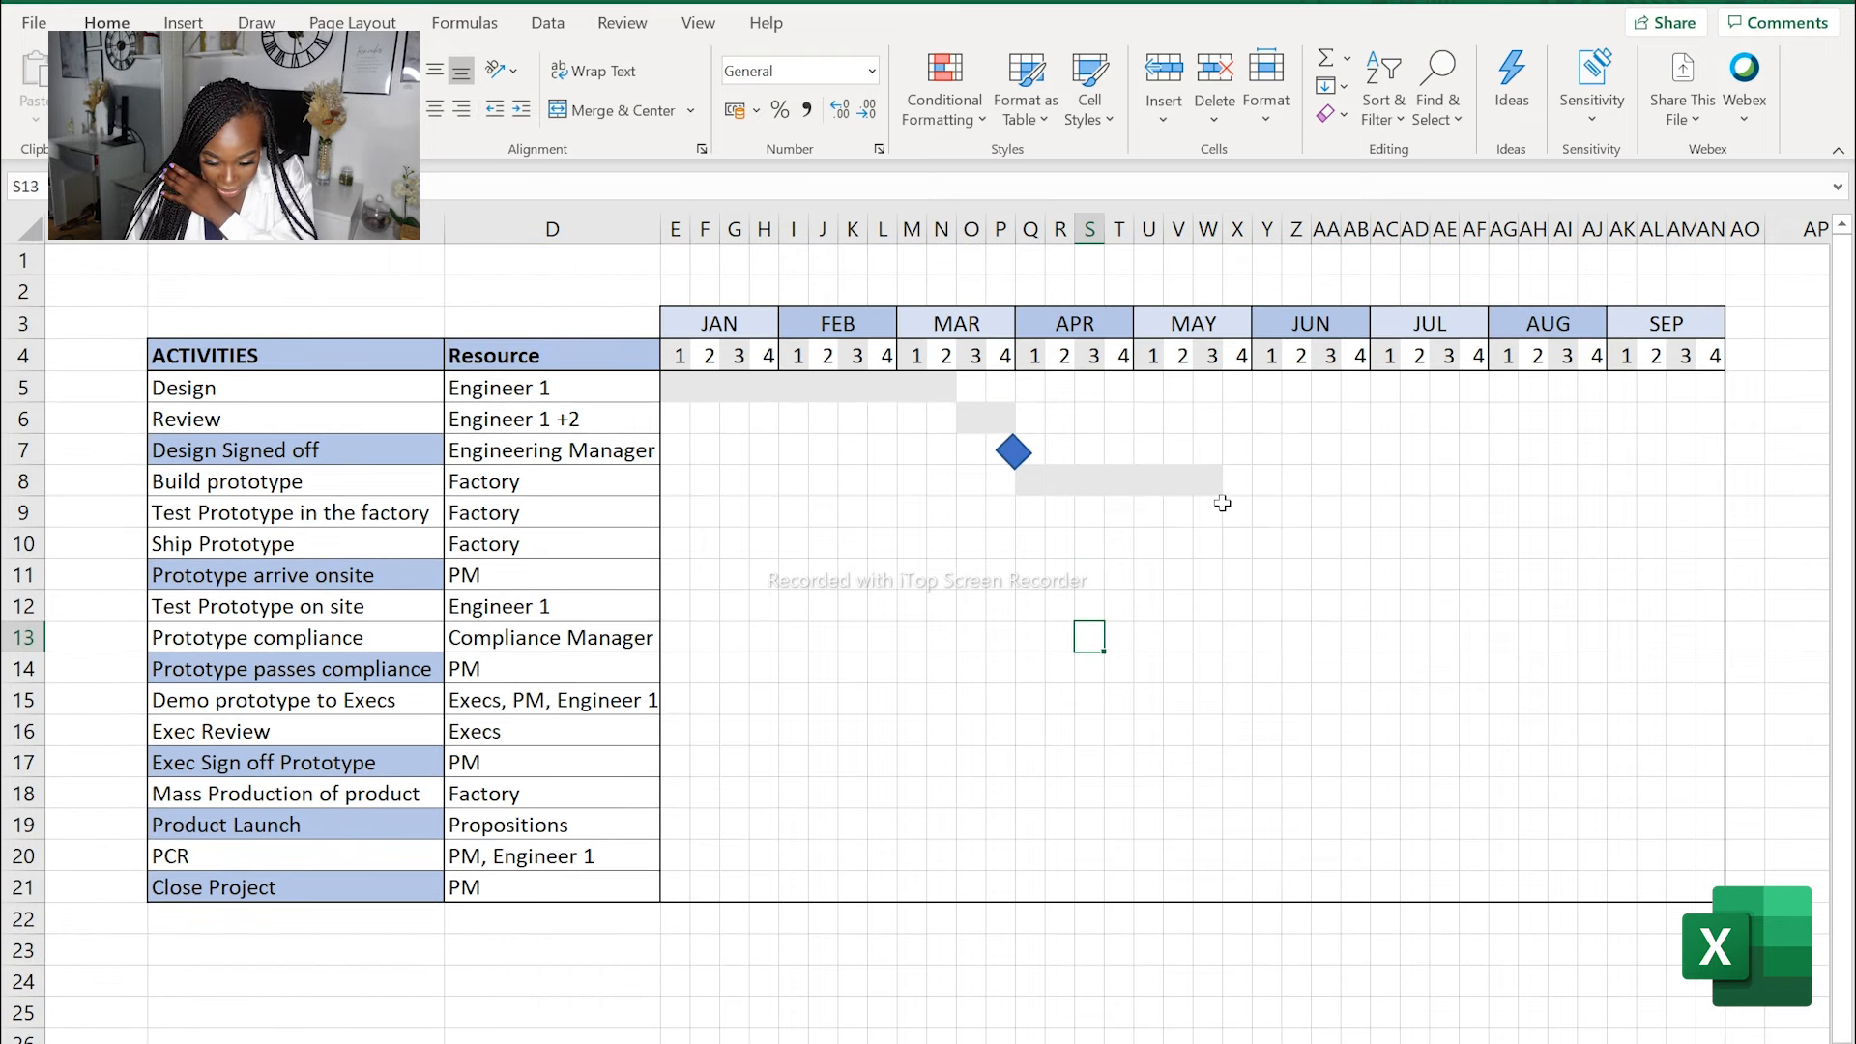
# Shade May week 4 grey for Test Prototype in the factory and June weeks 1 and 2 for Ship Prototype.
pyautogui.click(1238, 509)
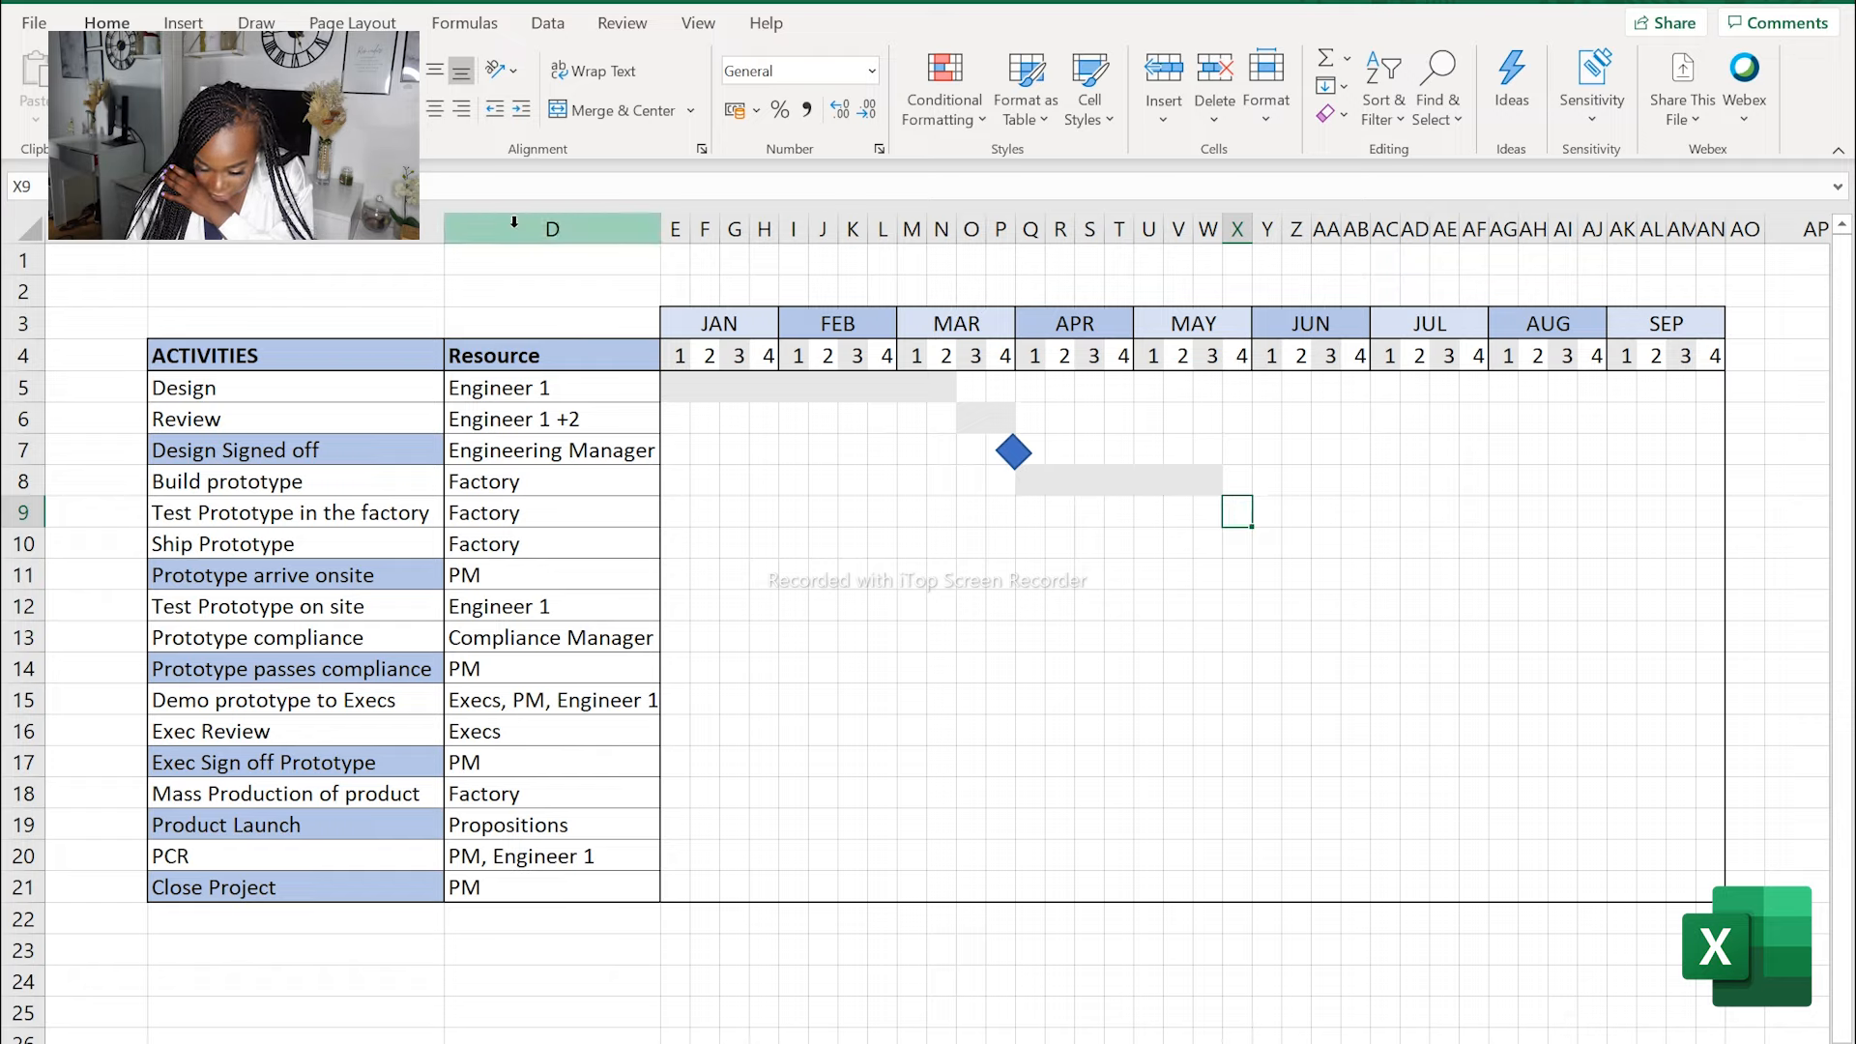
pyautogui.press('F4')
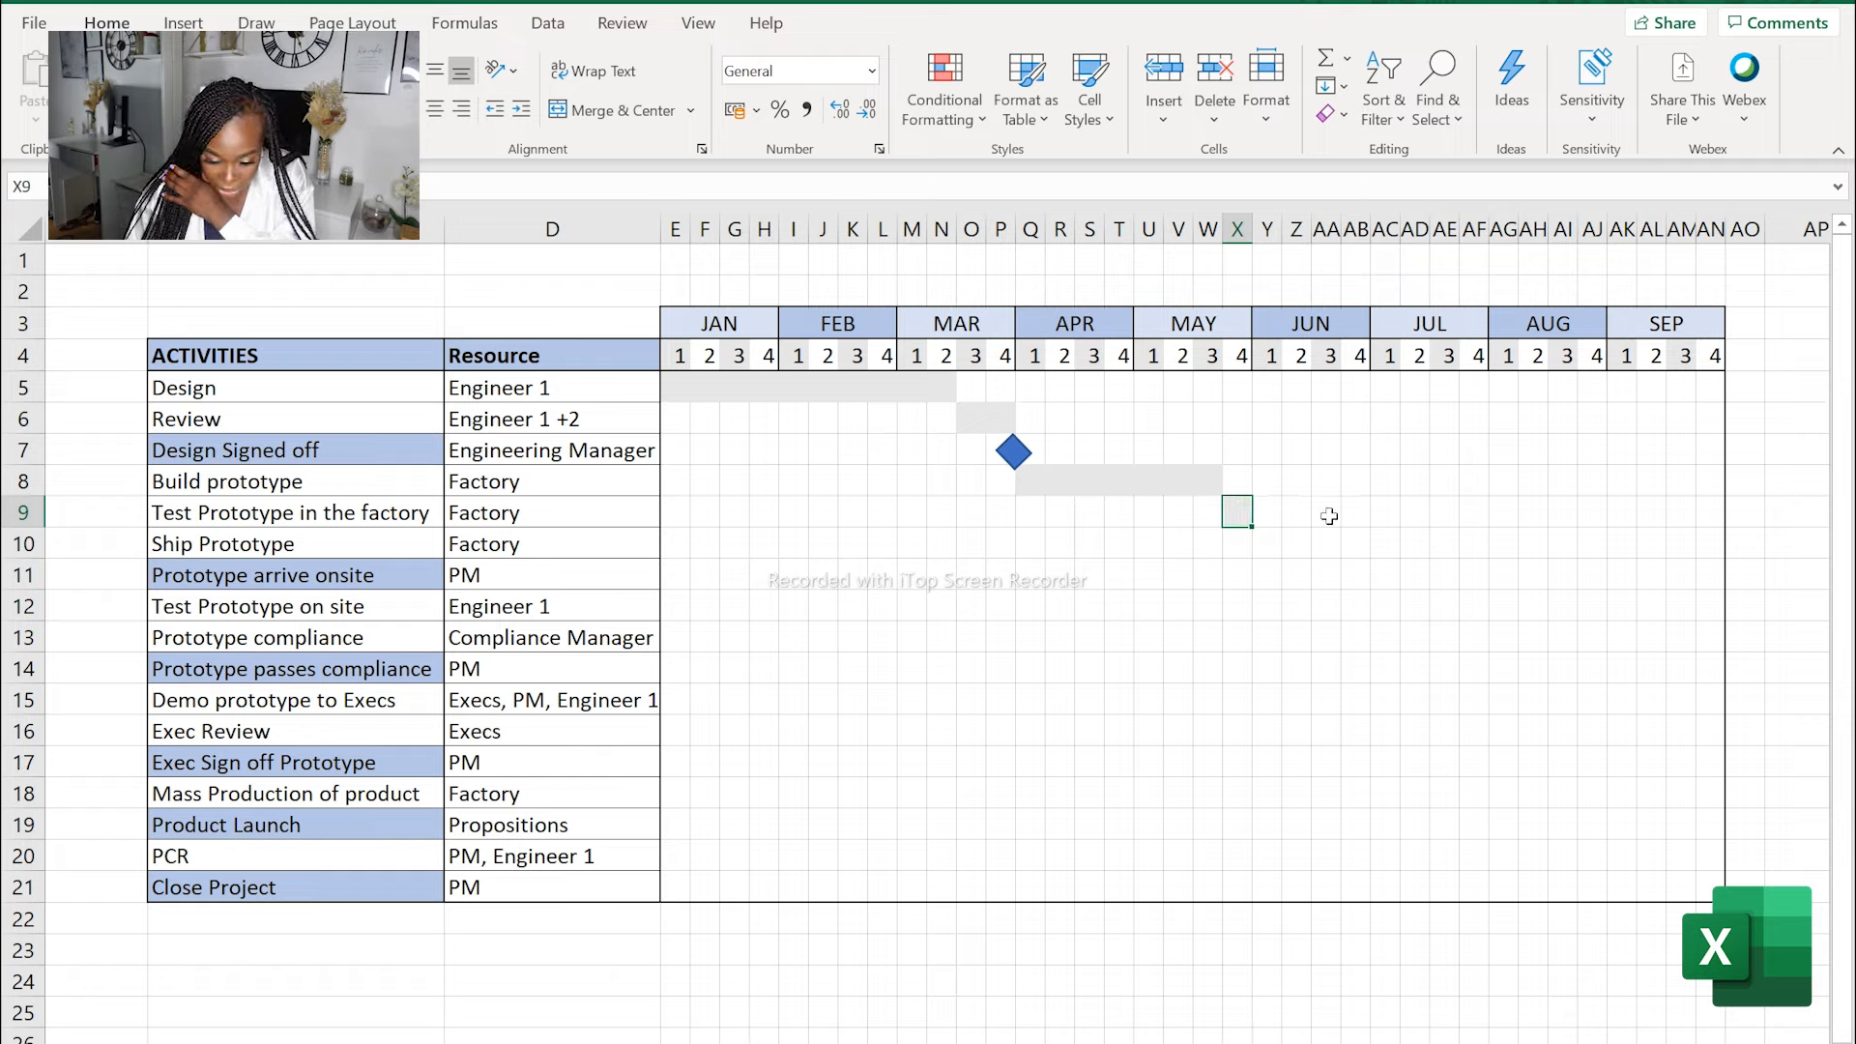
pyautogui.click(1278, 547)
pyautogui.moveTo(1283, 550); pyautogui.dragTo(1296, 548)
pyautogui.press('F4')
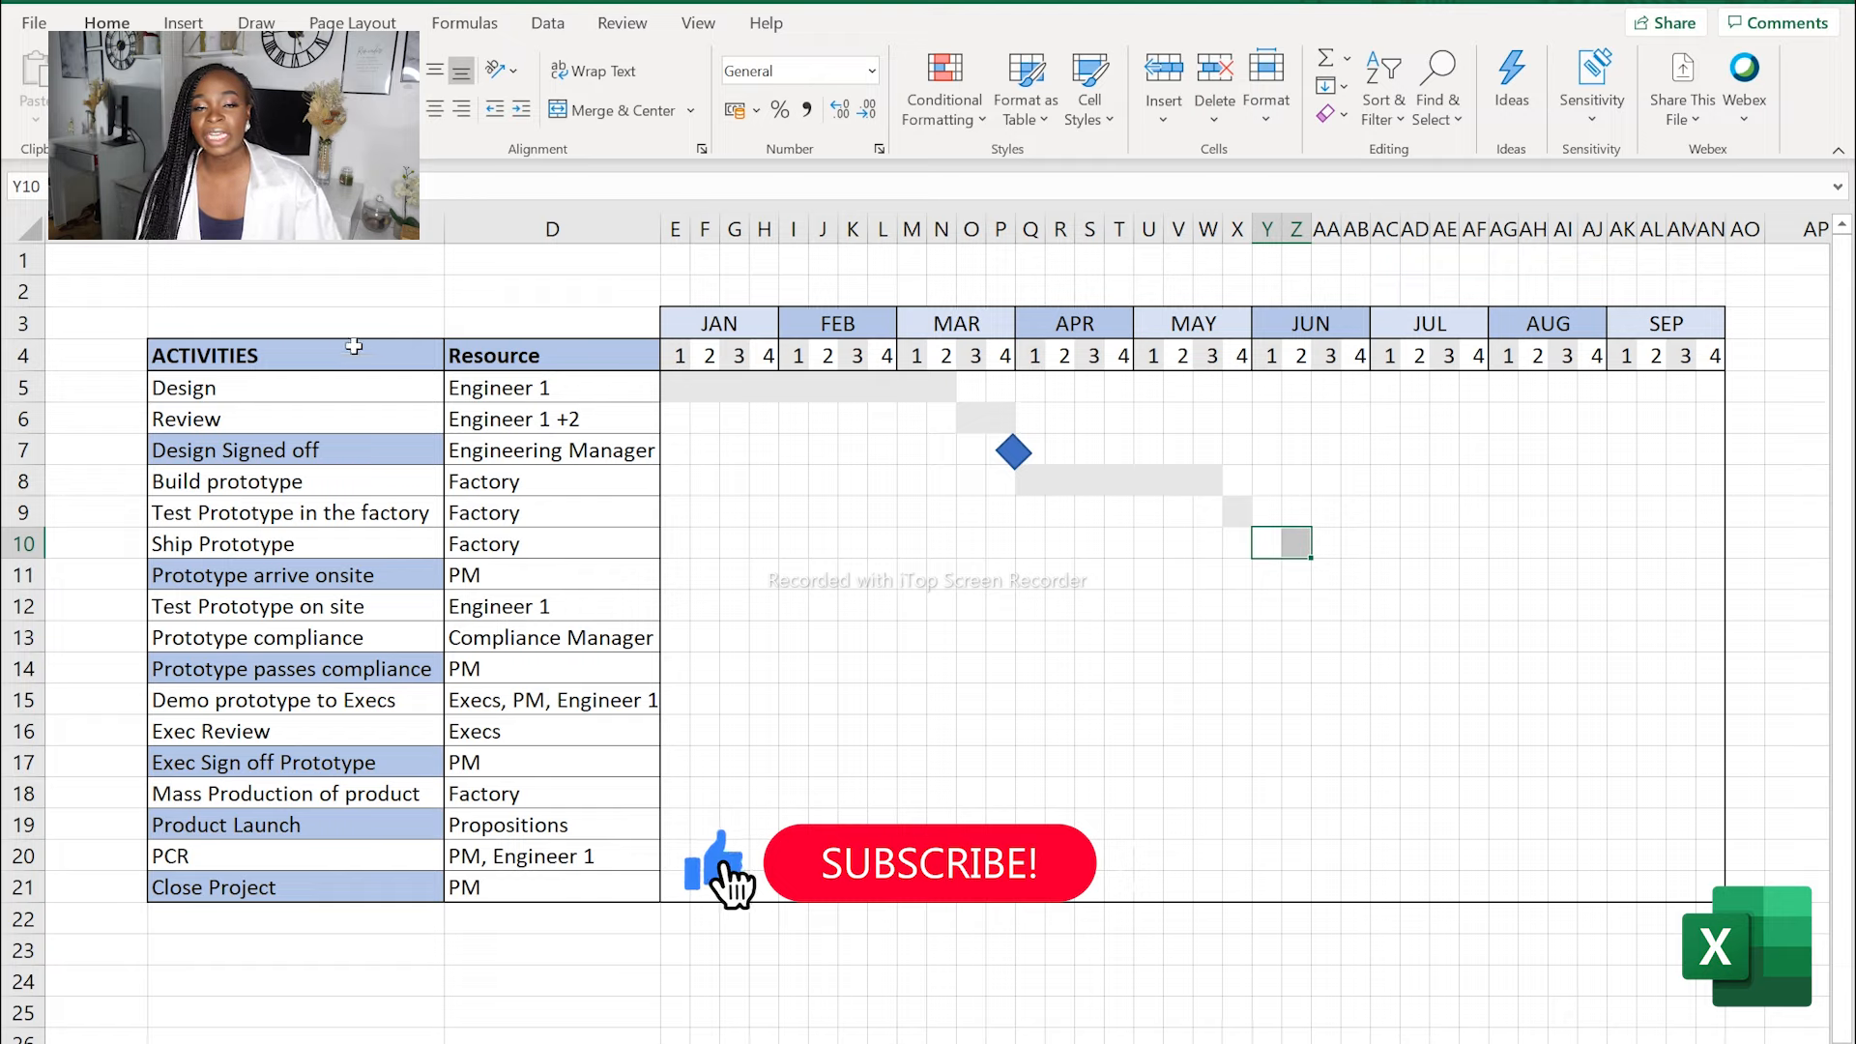
pyautogui.click(1067, 732)
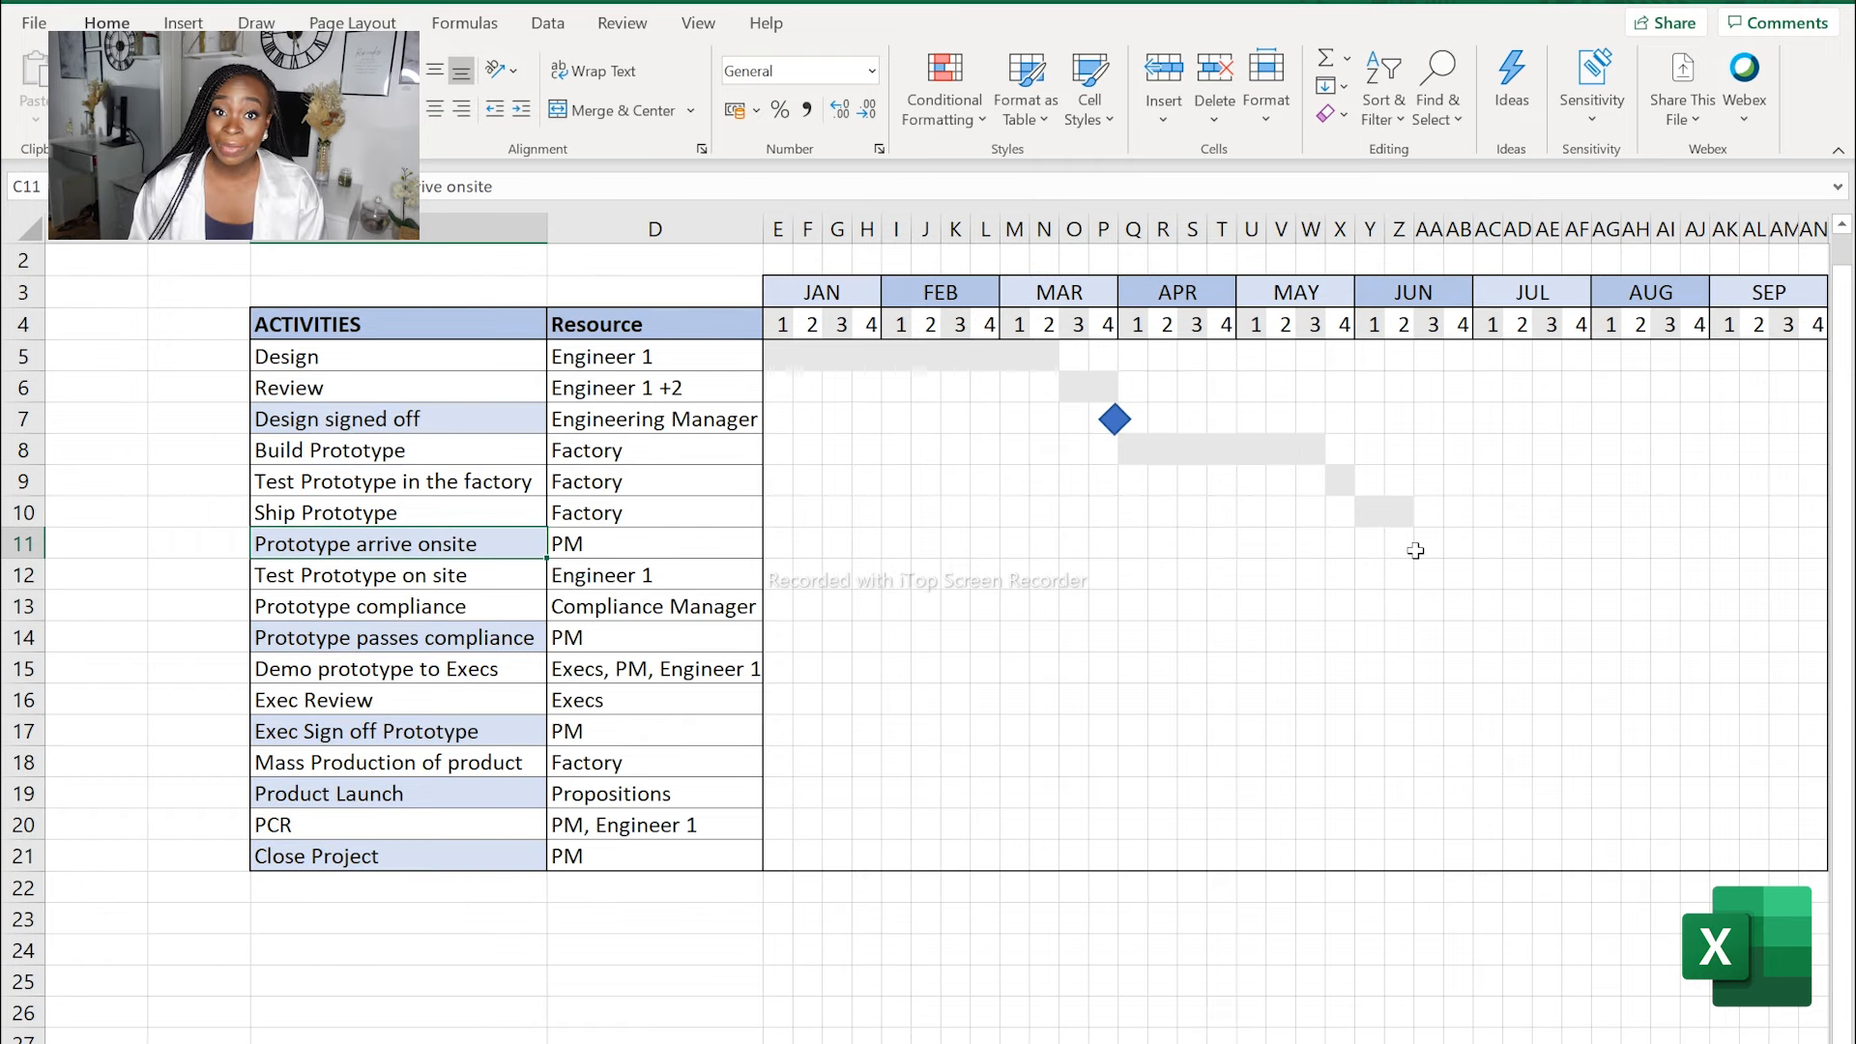
# Copy the Design signed off diamond to the Prototype arrive onsite row at the end of June week 2.
pyautogui.click(1116, 418)
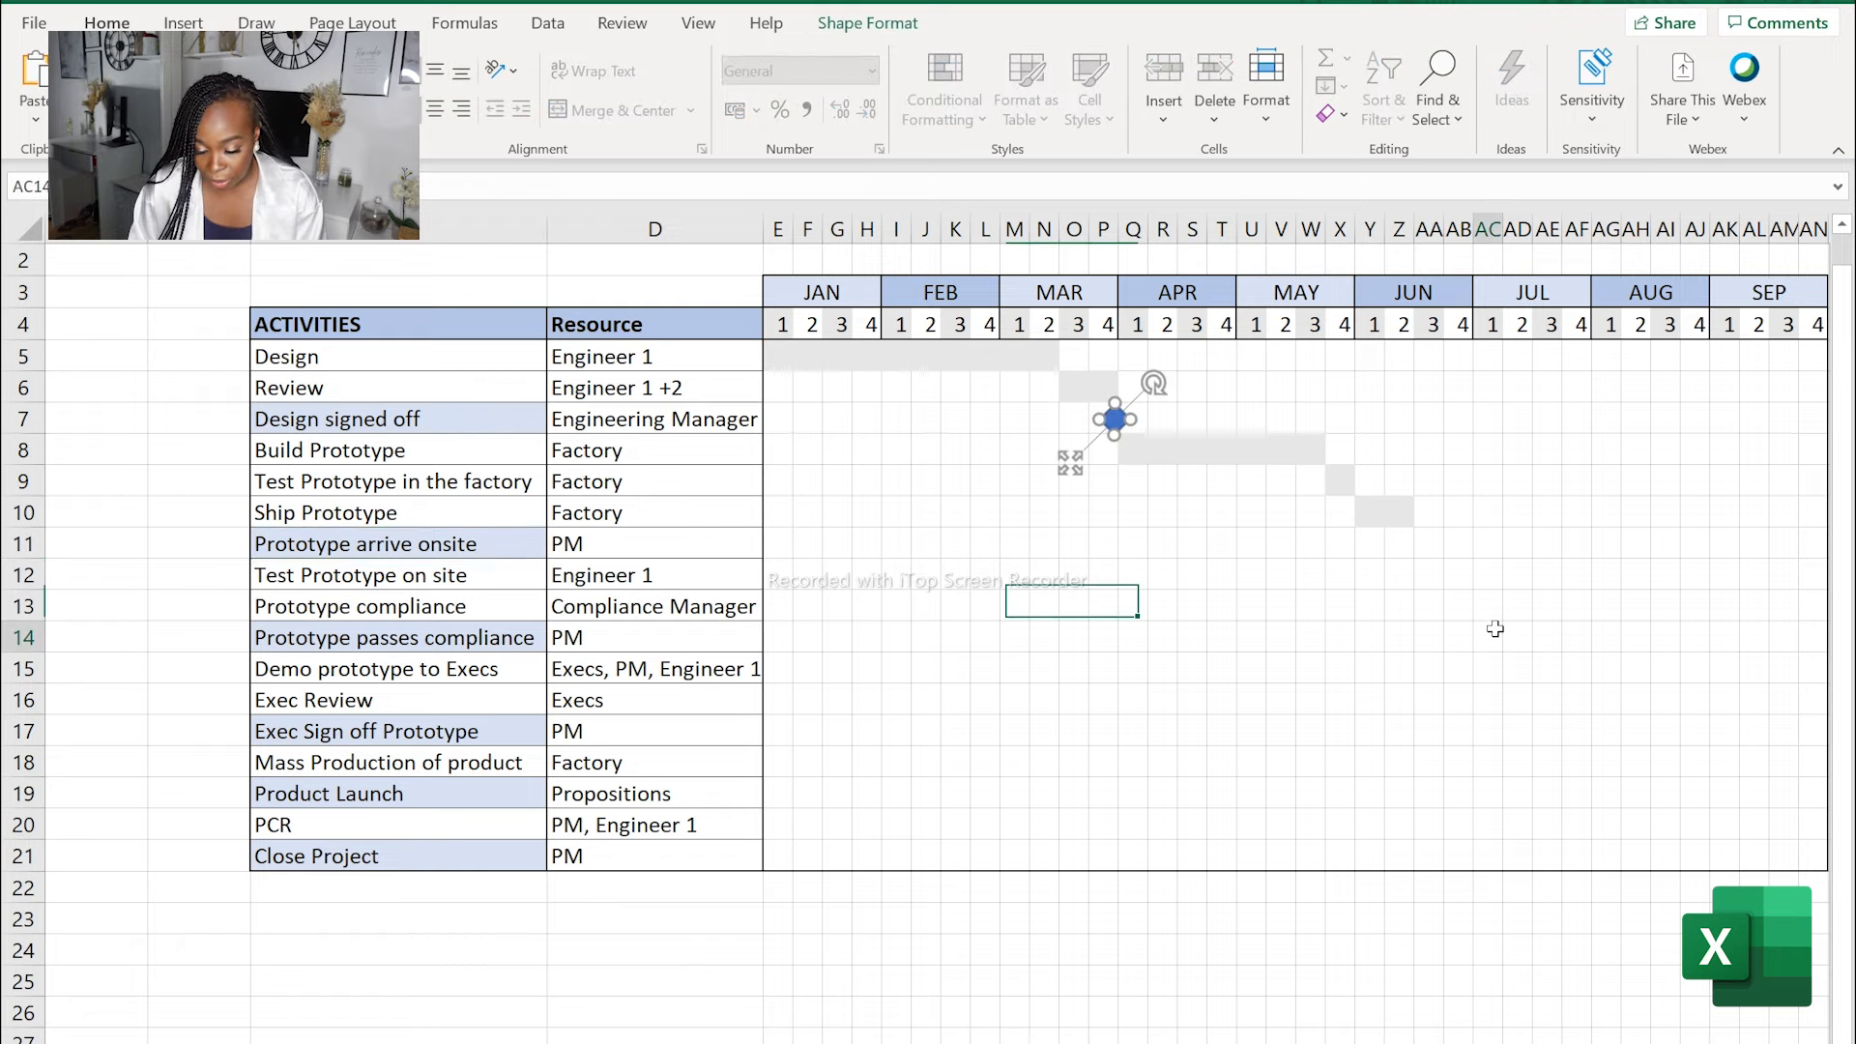
pyautogui.click(1493, 630)
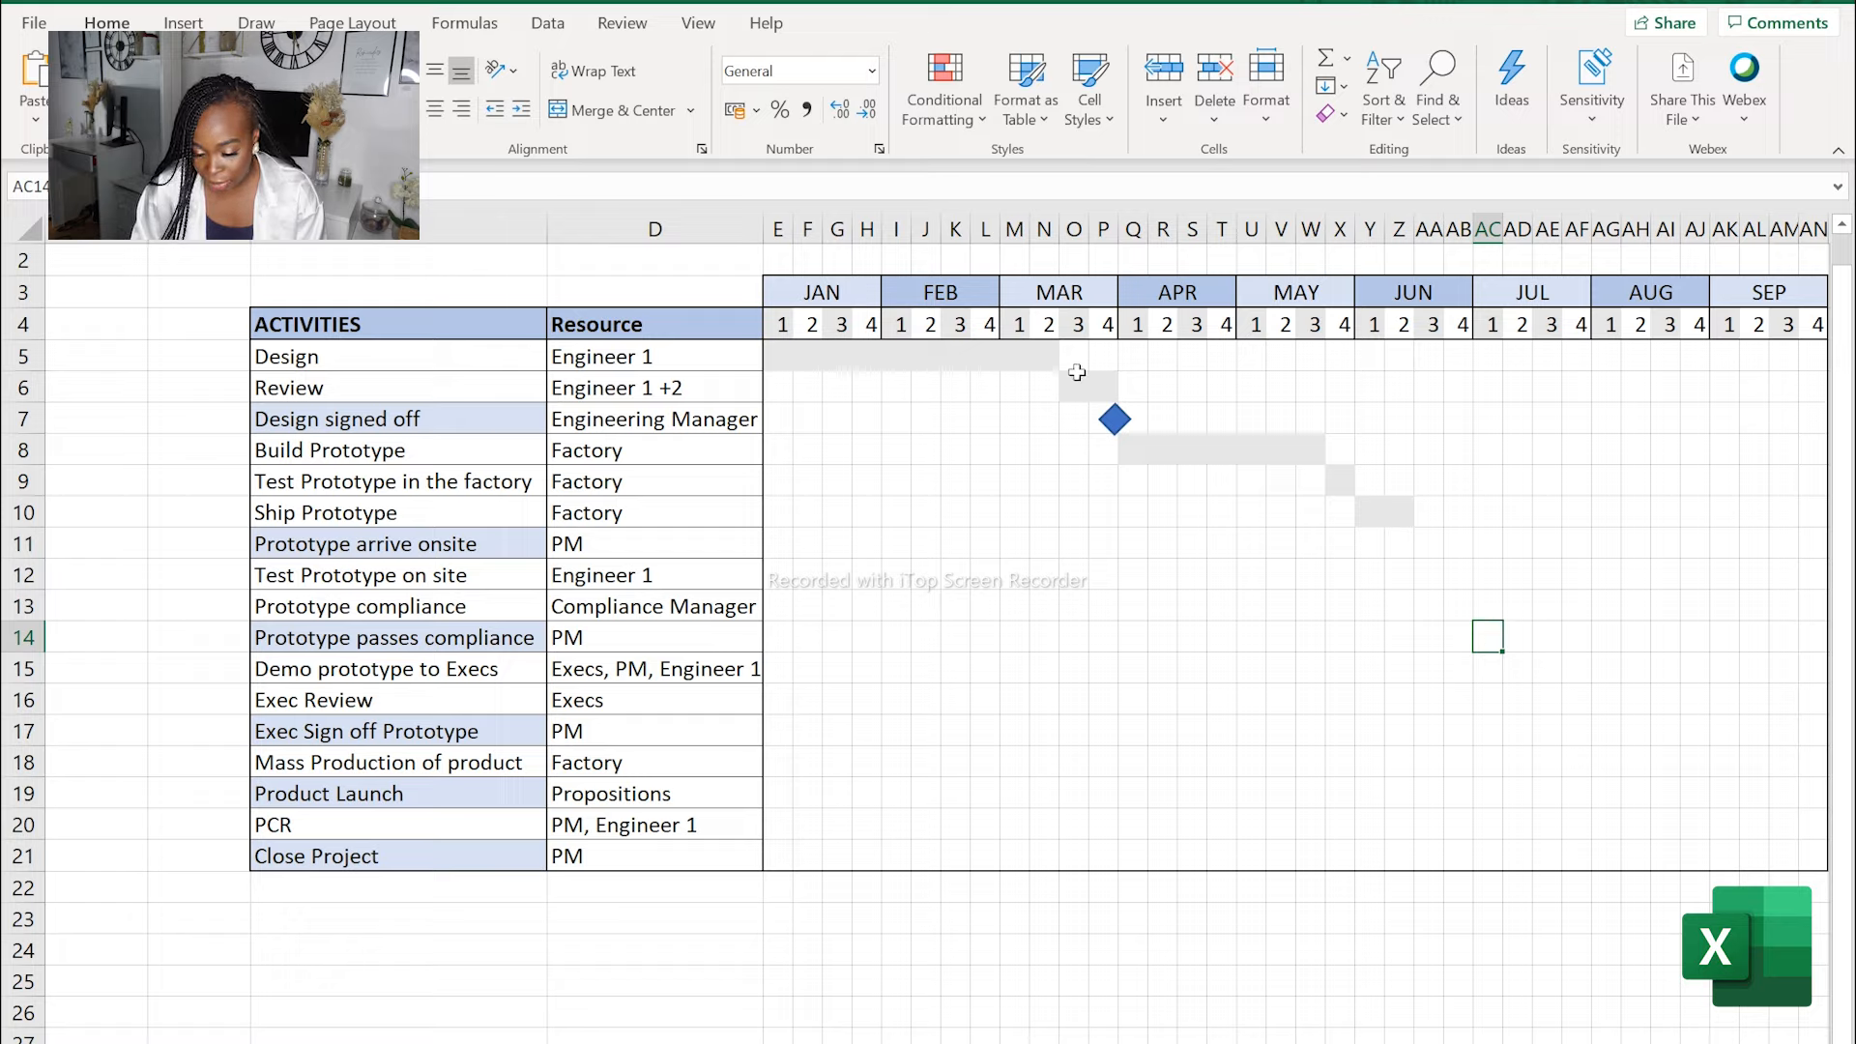
pyautogui.click(1112, 418)
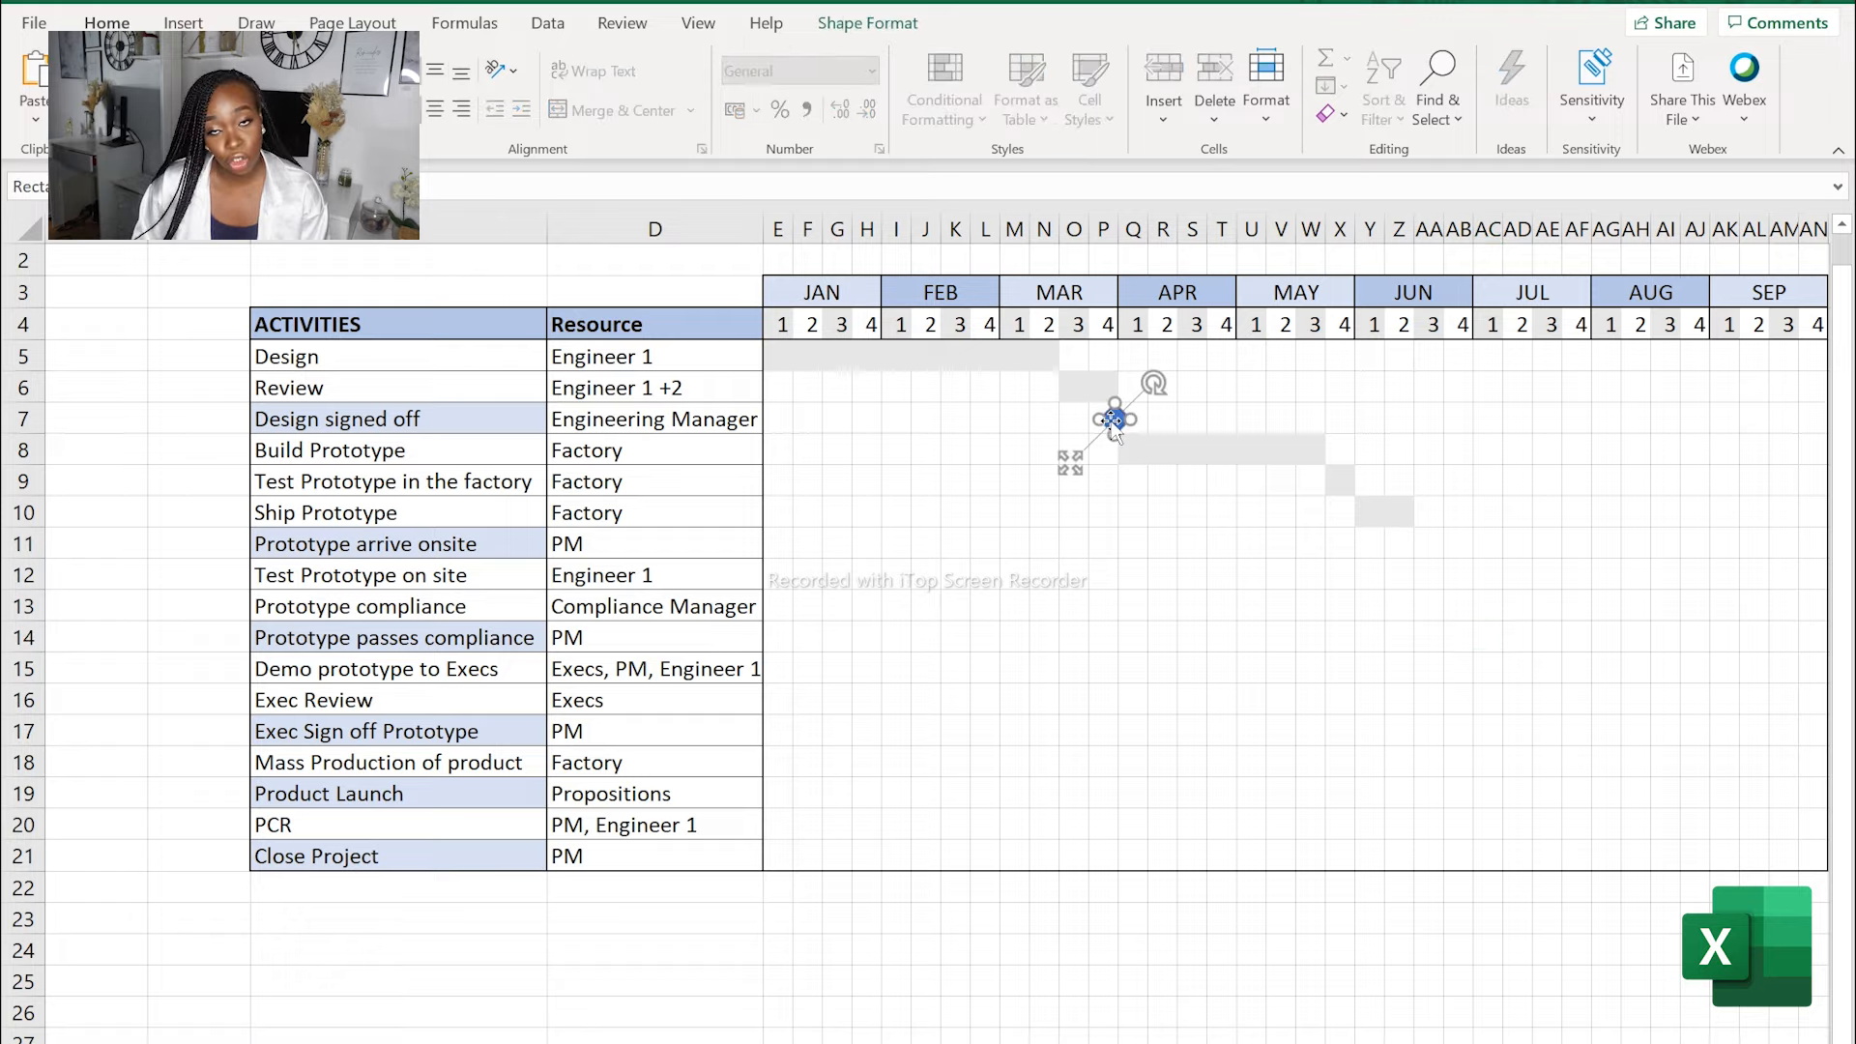
pyautogui.moveTo(1112, 425); pyautogui.dragTo(1411, 546)
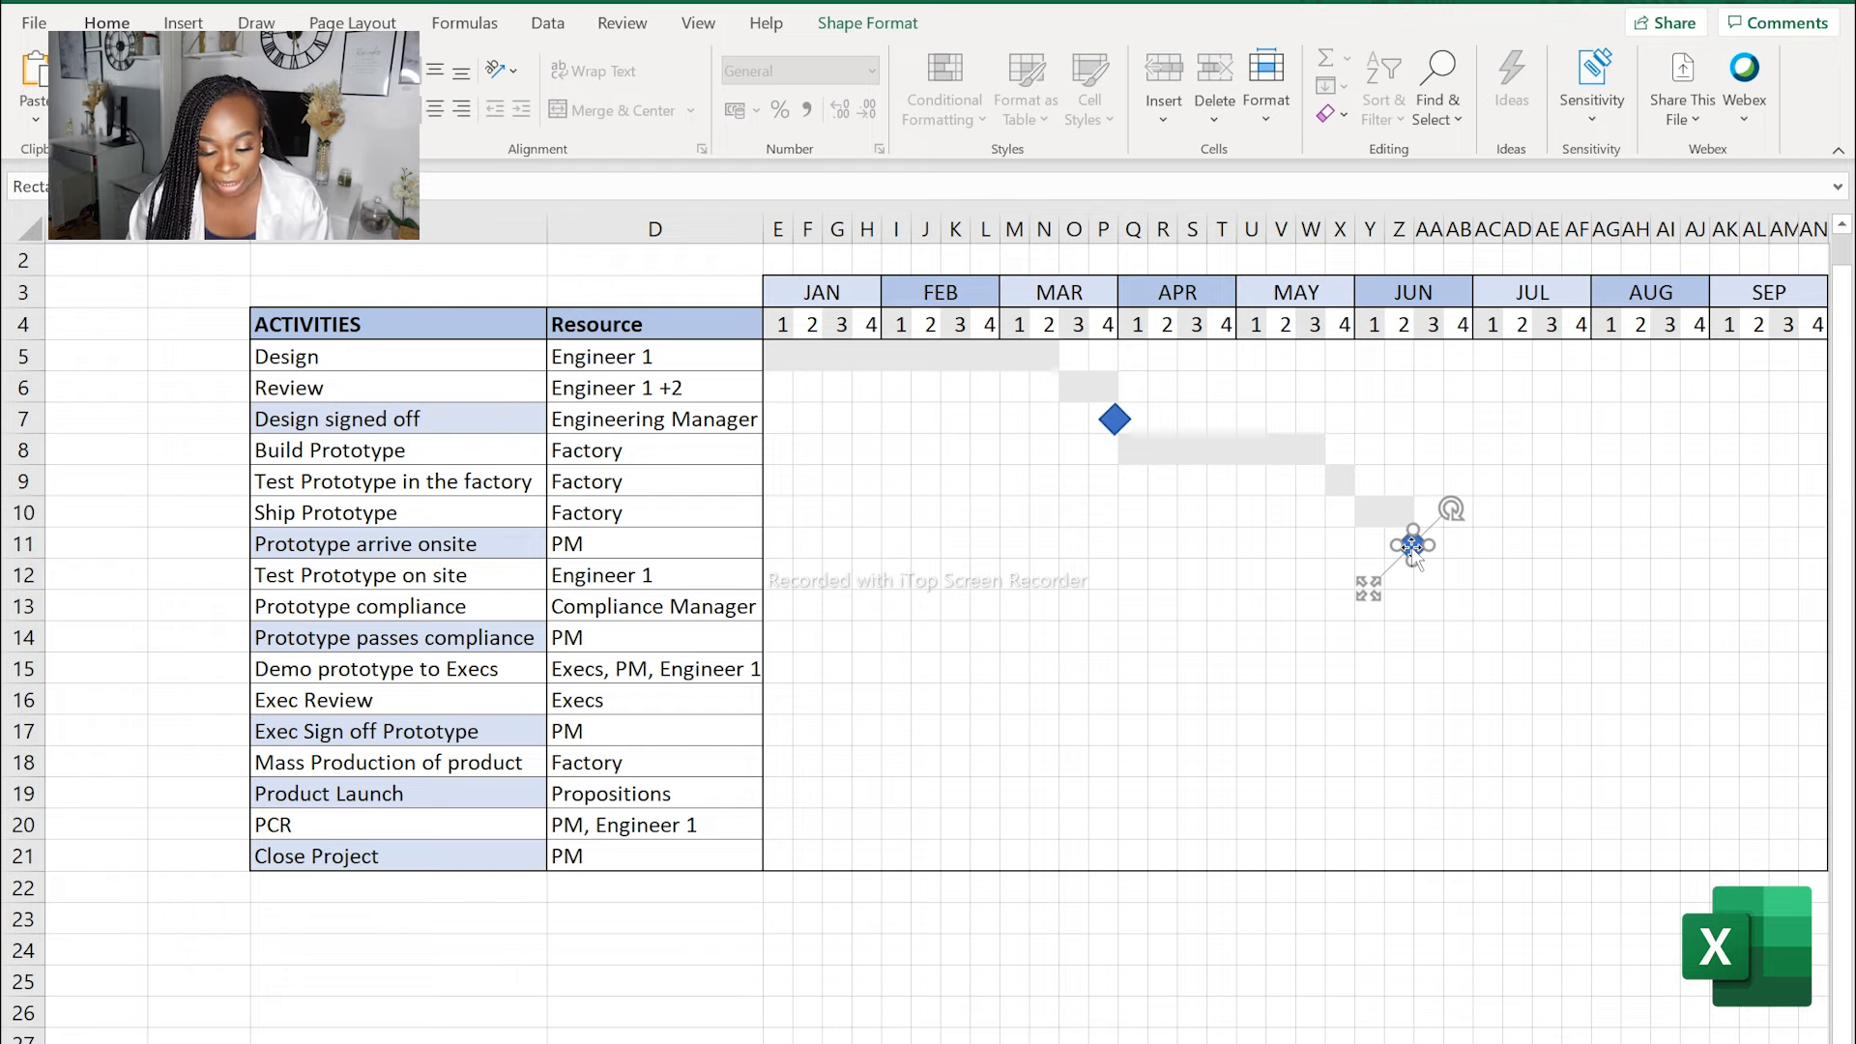
pyautogui.click(1399, 601)
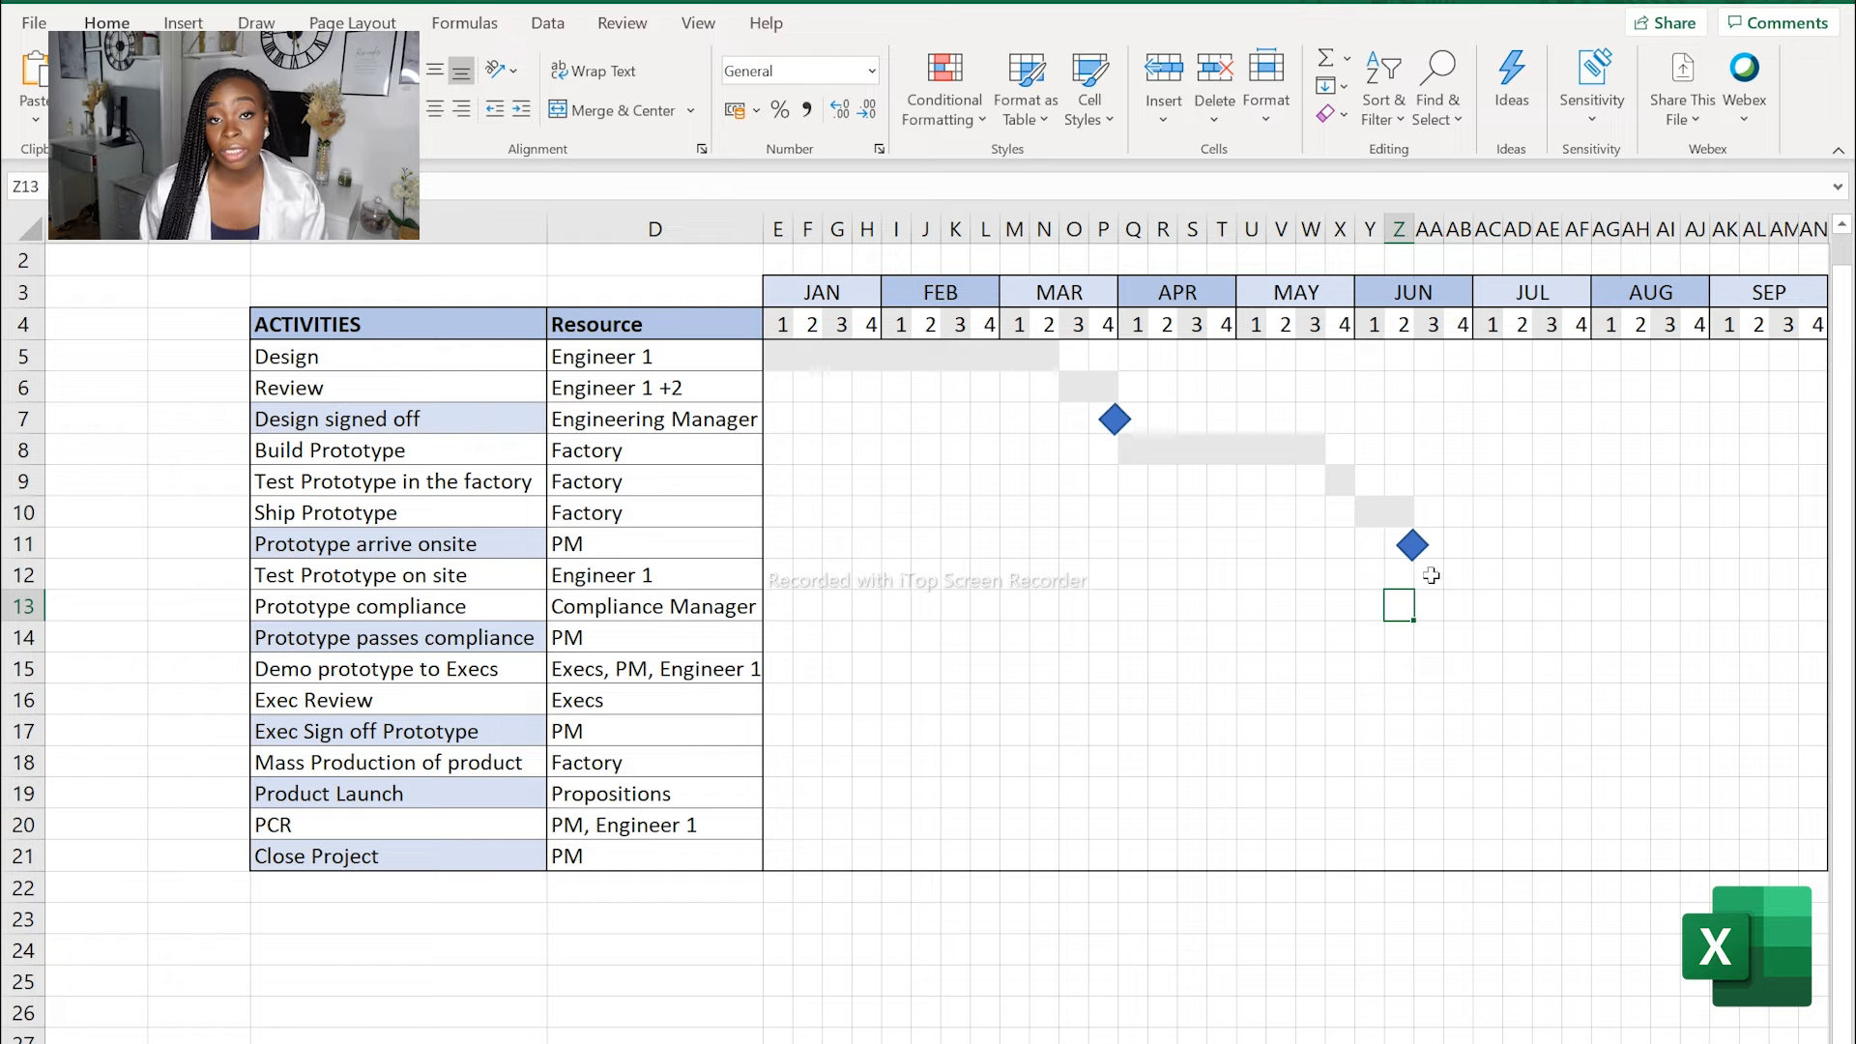
# Shade the Test Prototype on site row grey from June week 3 to July week 2.
pyautogui.moveTo(1430, 576); pyautogui.dragTo(1520, 575)
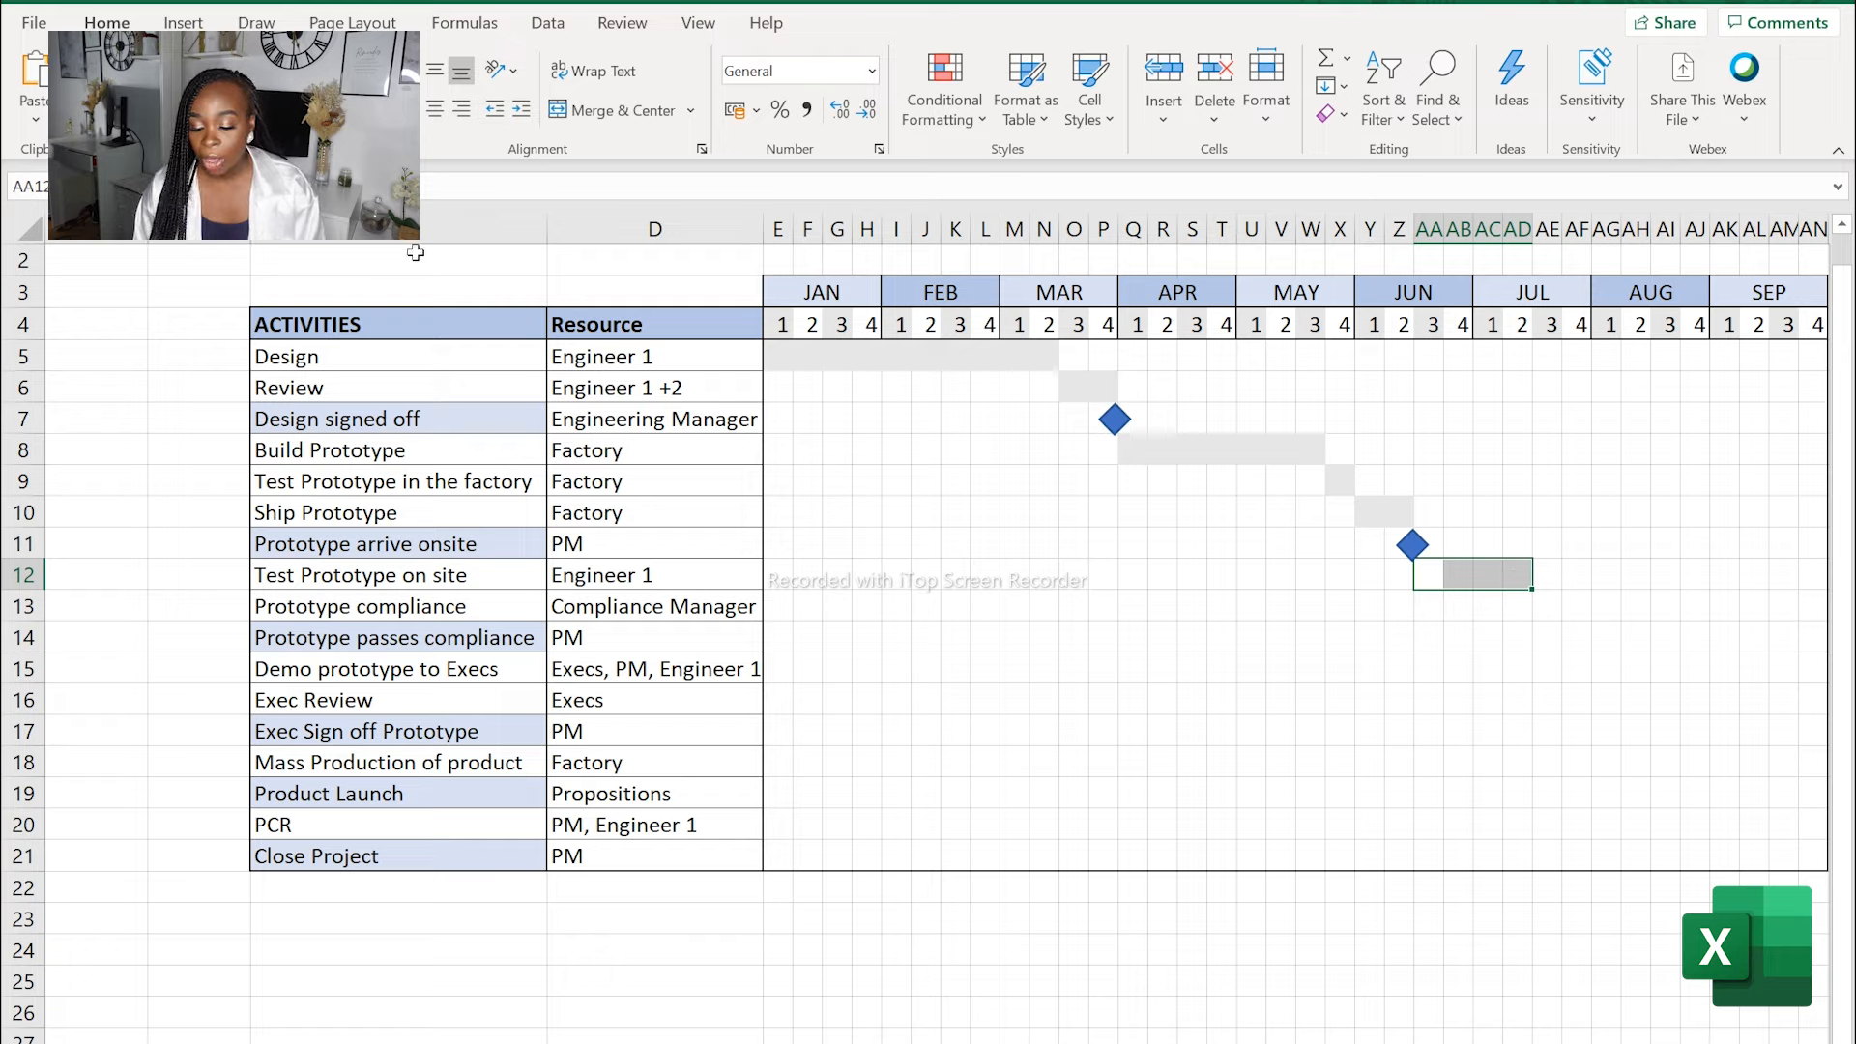
pyautogui.click(321, 110)
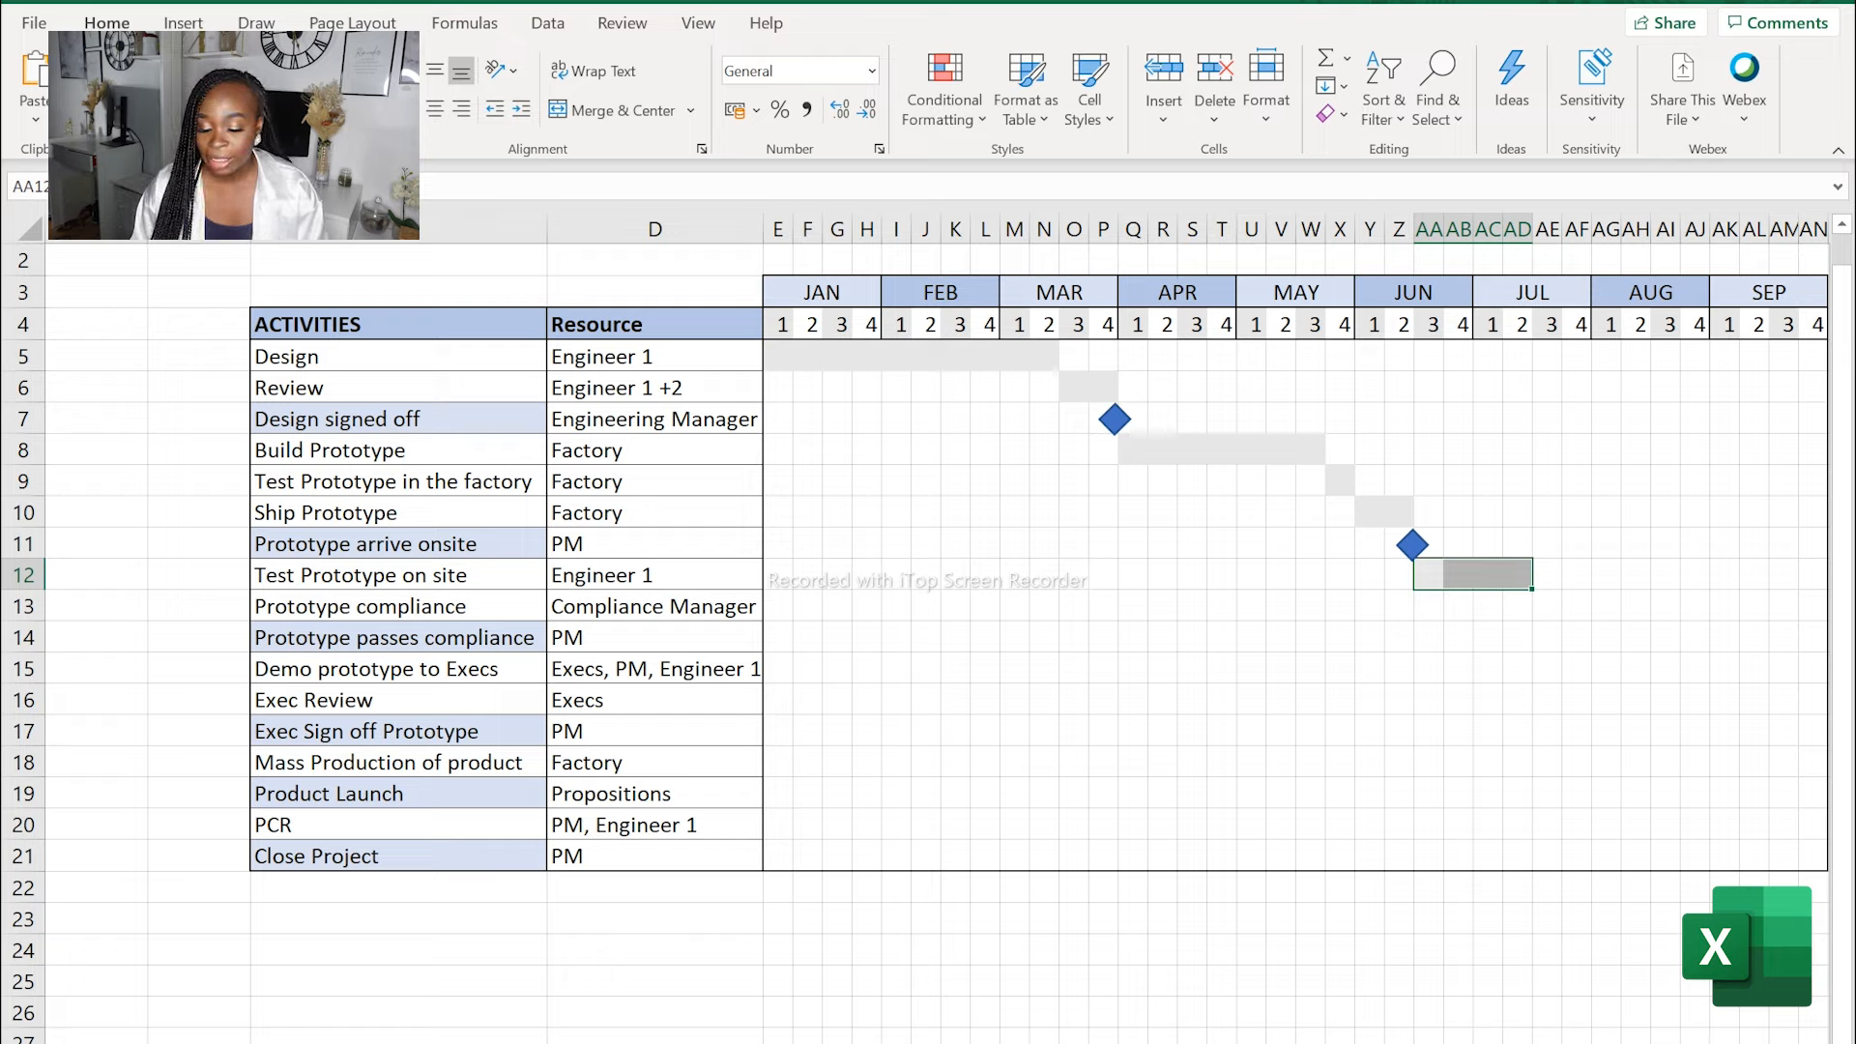
pyautogui.click(1251, 551)
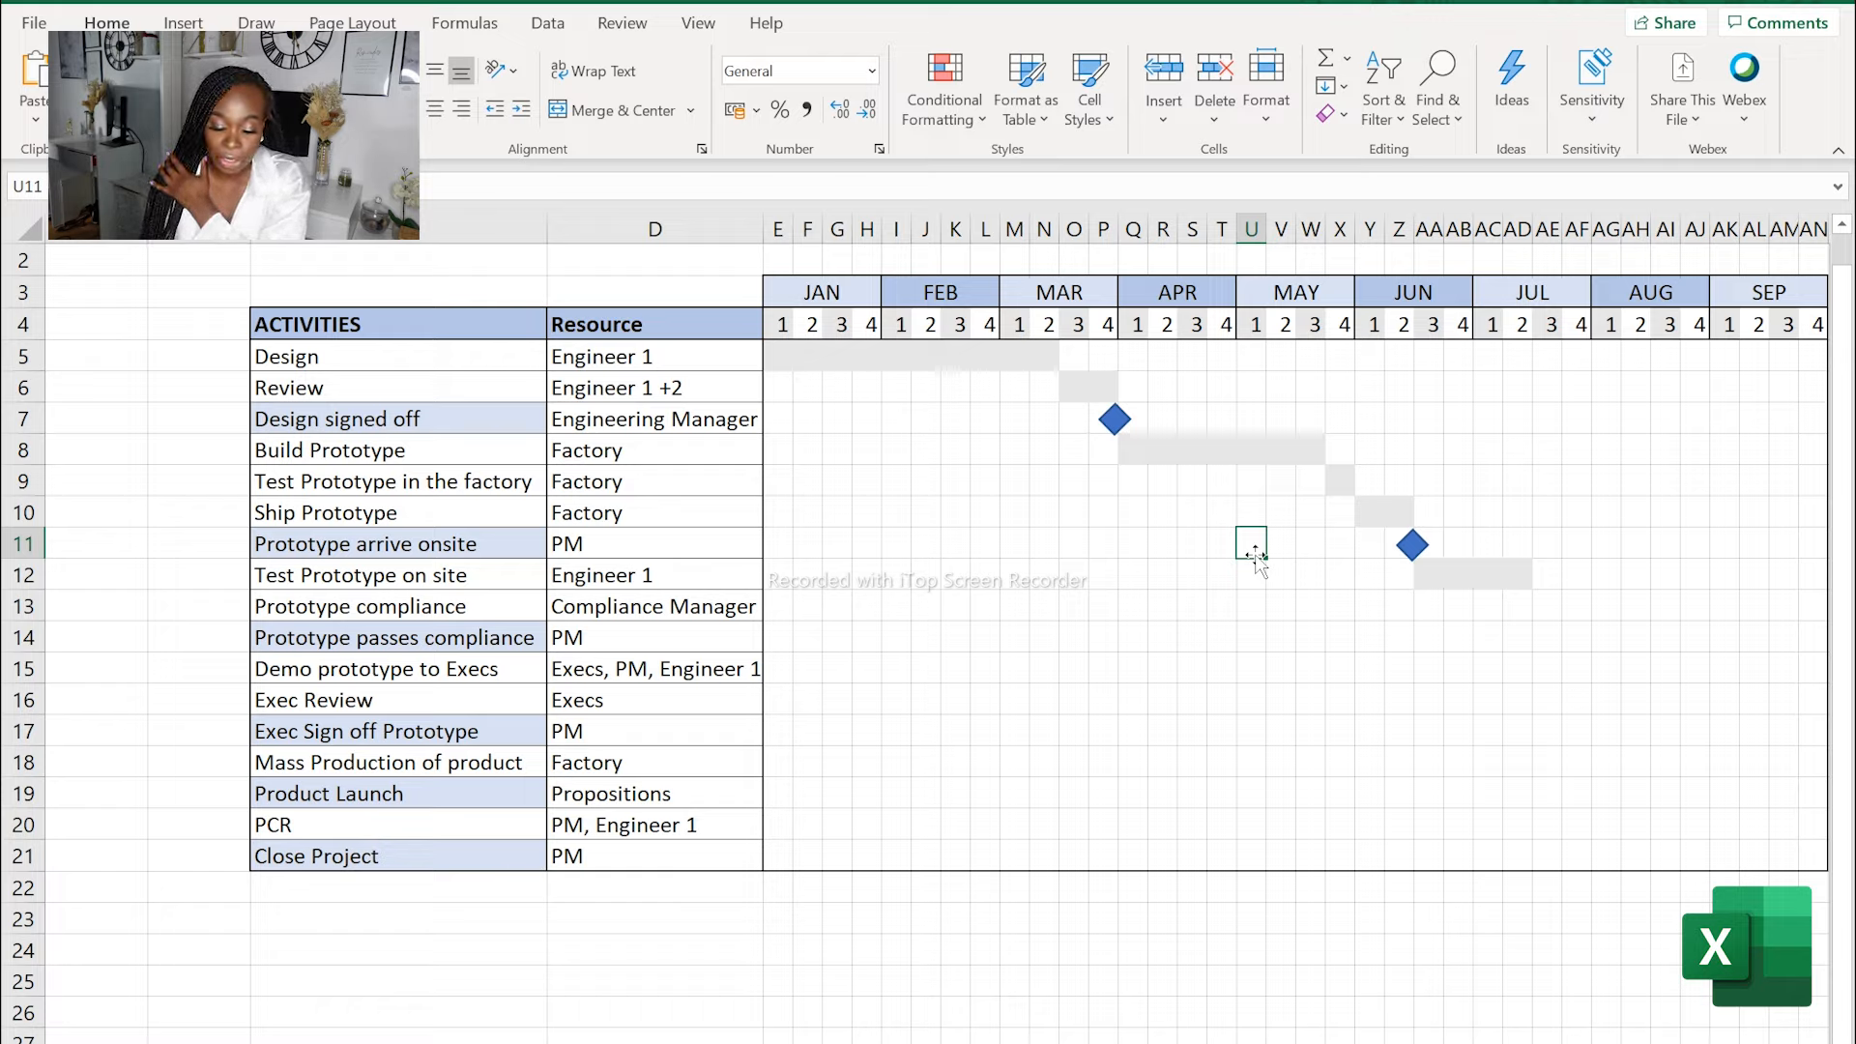
# Shade the Prototype compliance row grey for weeks 1 to 4 of July.
pyautogui.click(1545, 663)
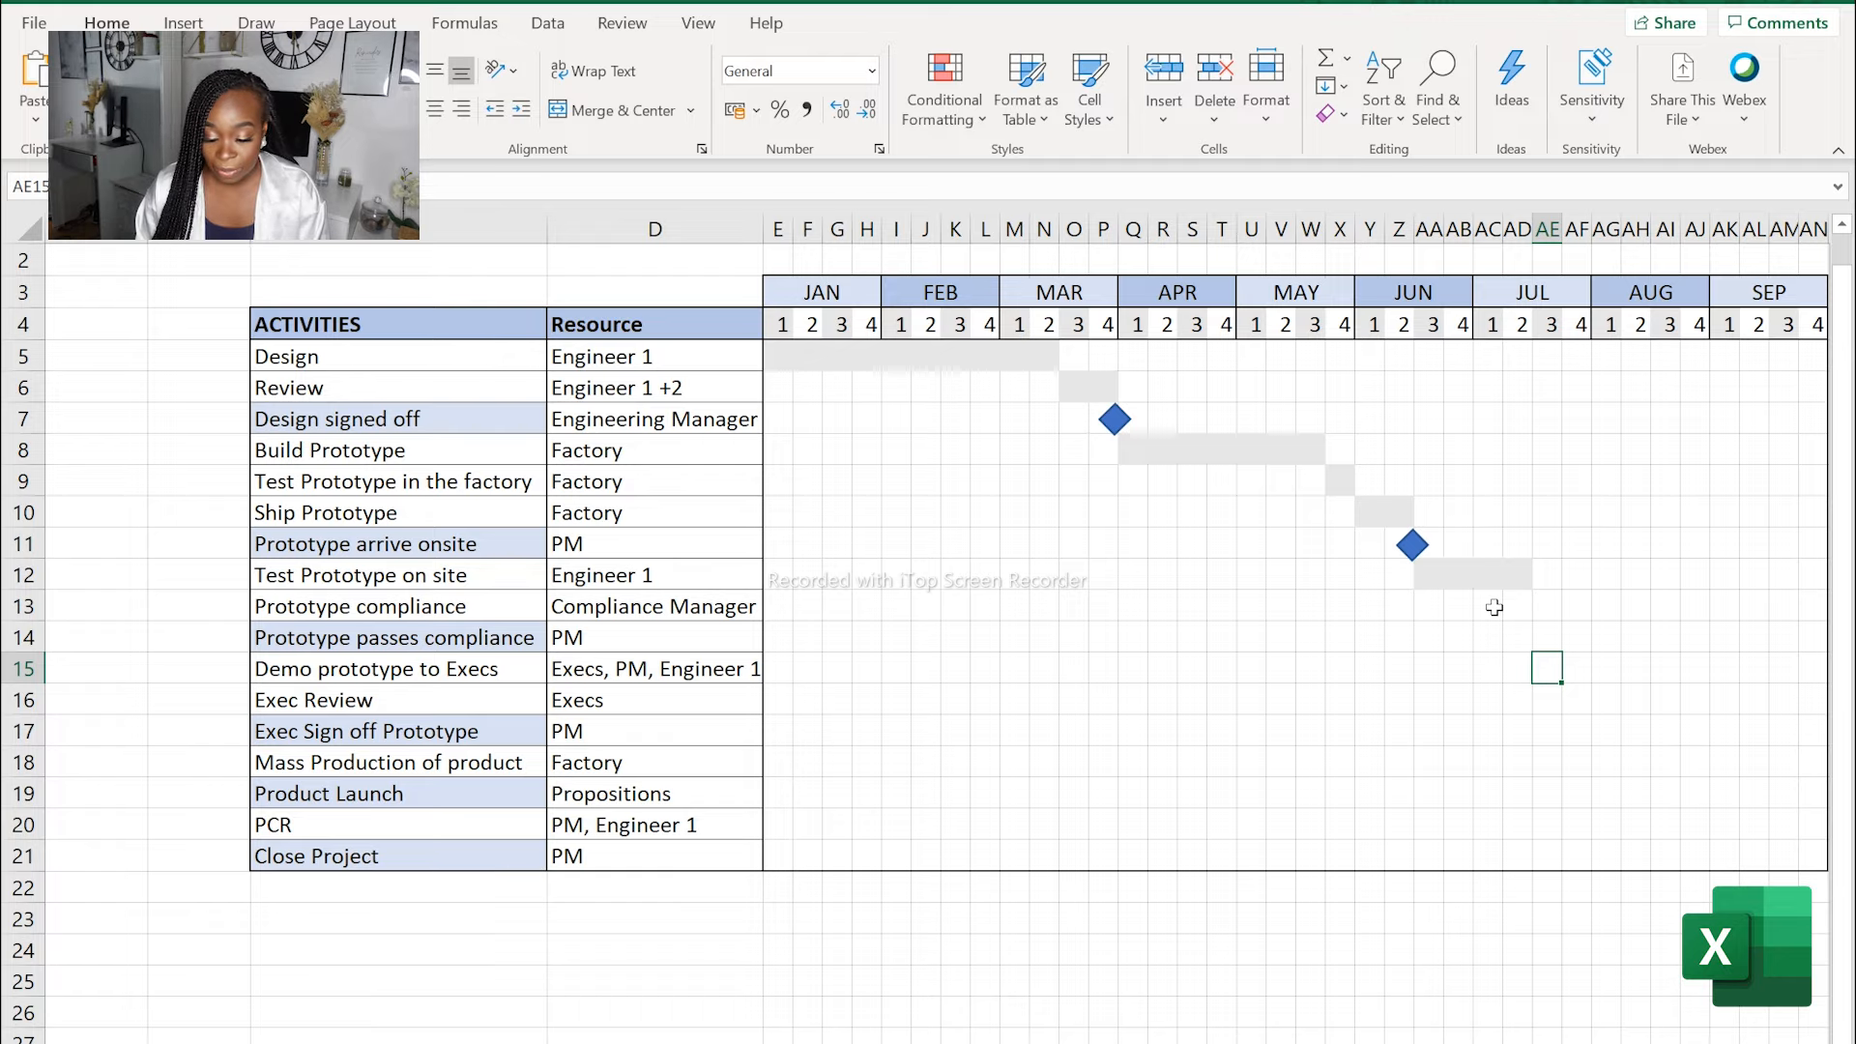
pyautogui.moveTo(1494, 607); pyautogui.dragTo(1576, 599)
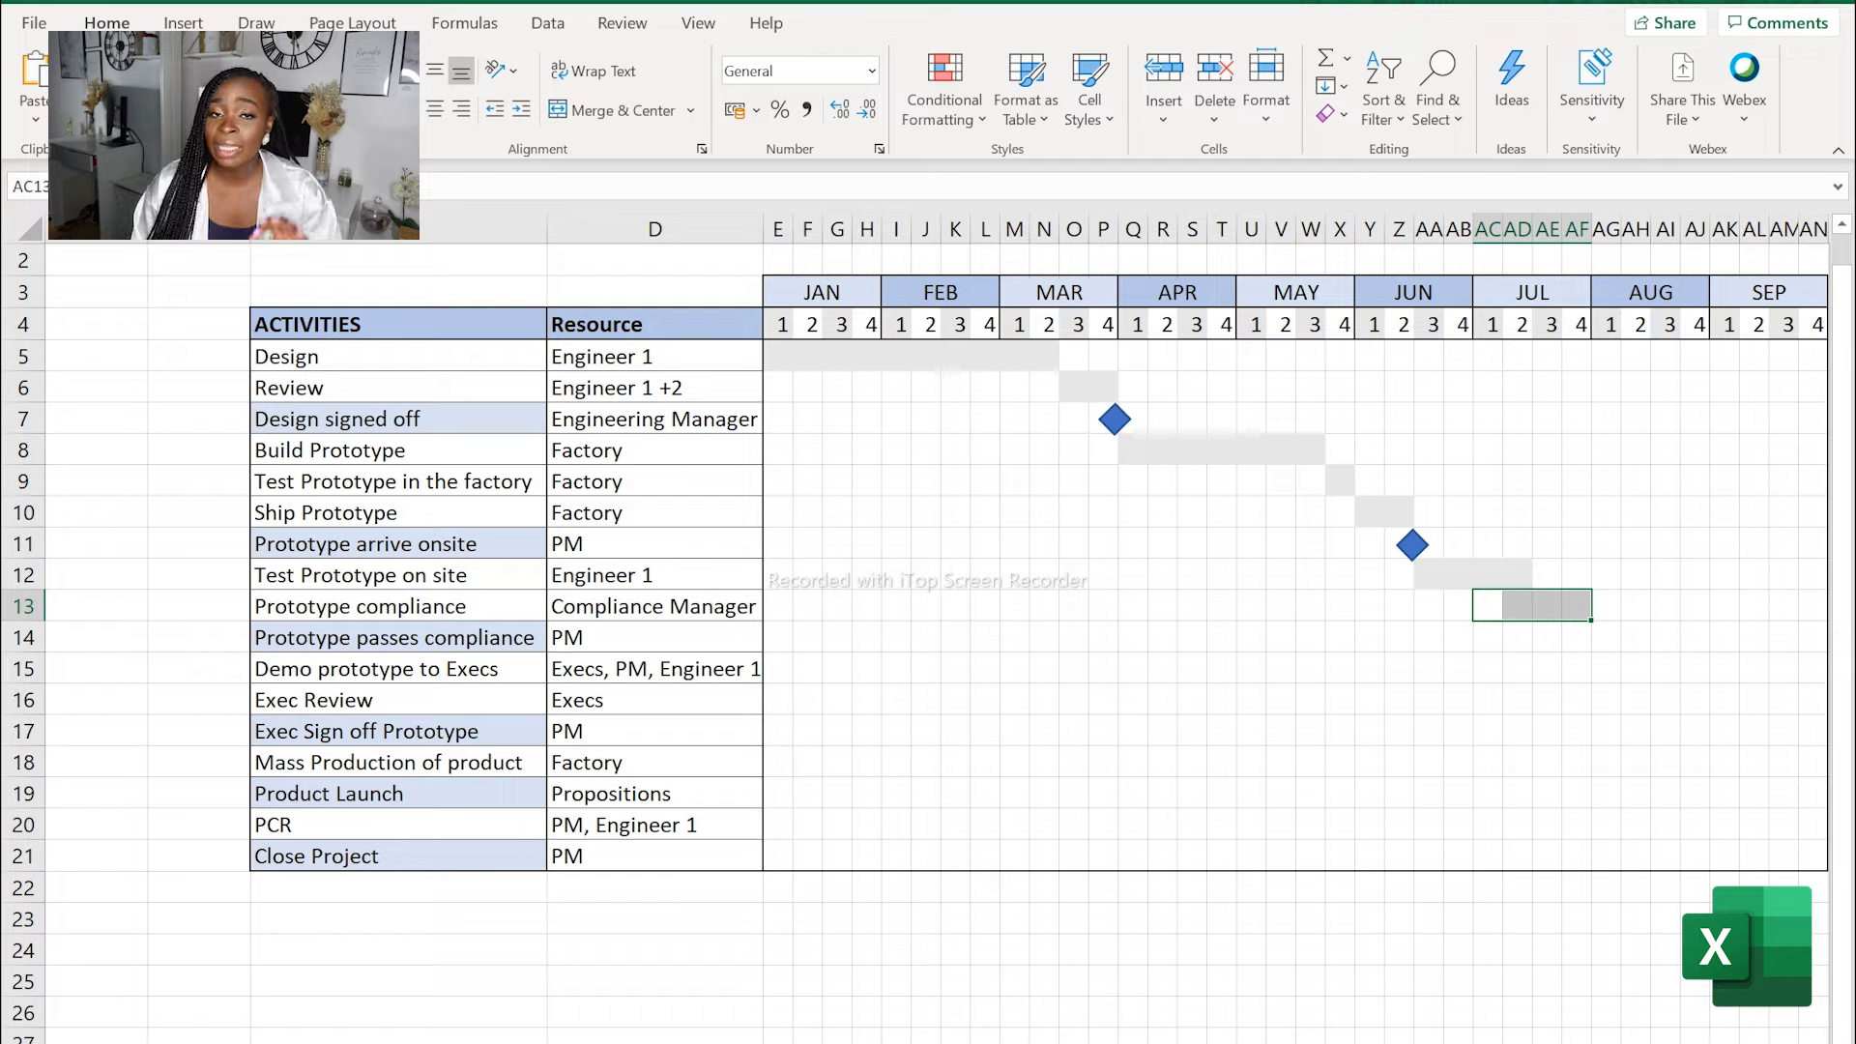
pyautogui.click(1541, 574)
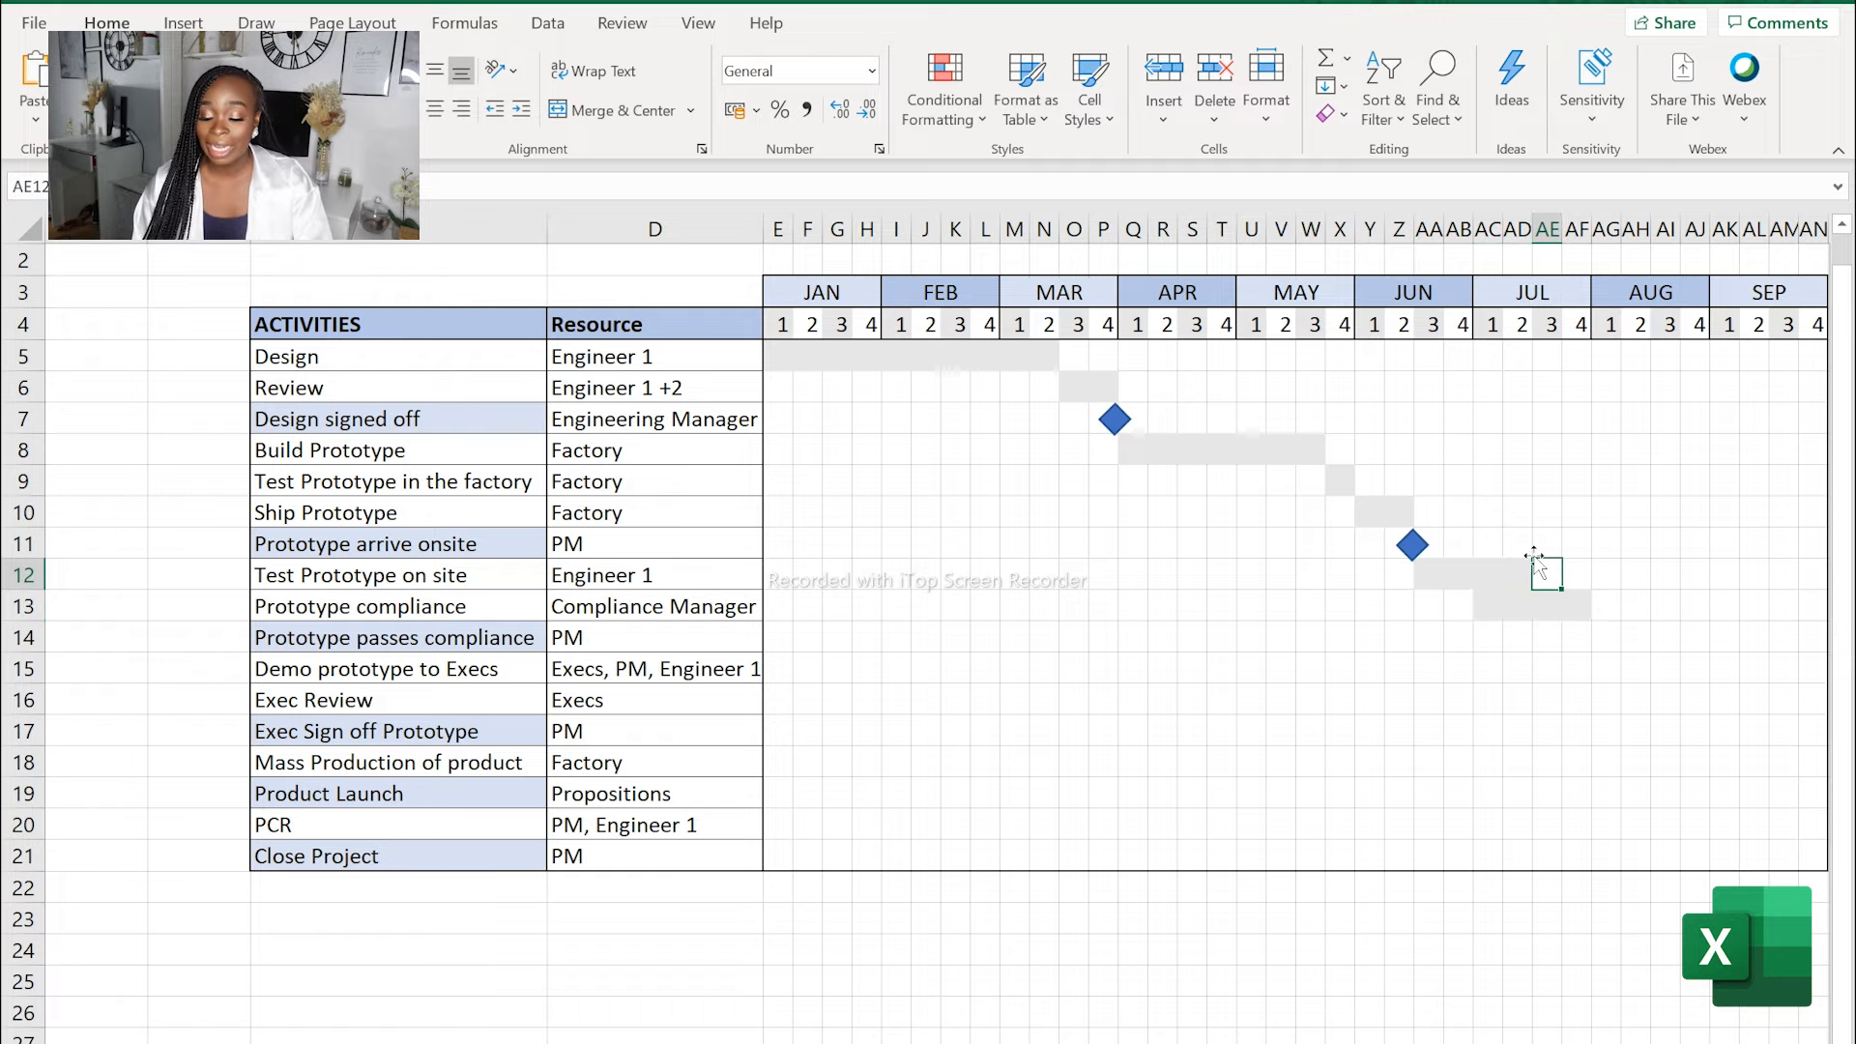
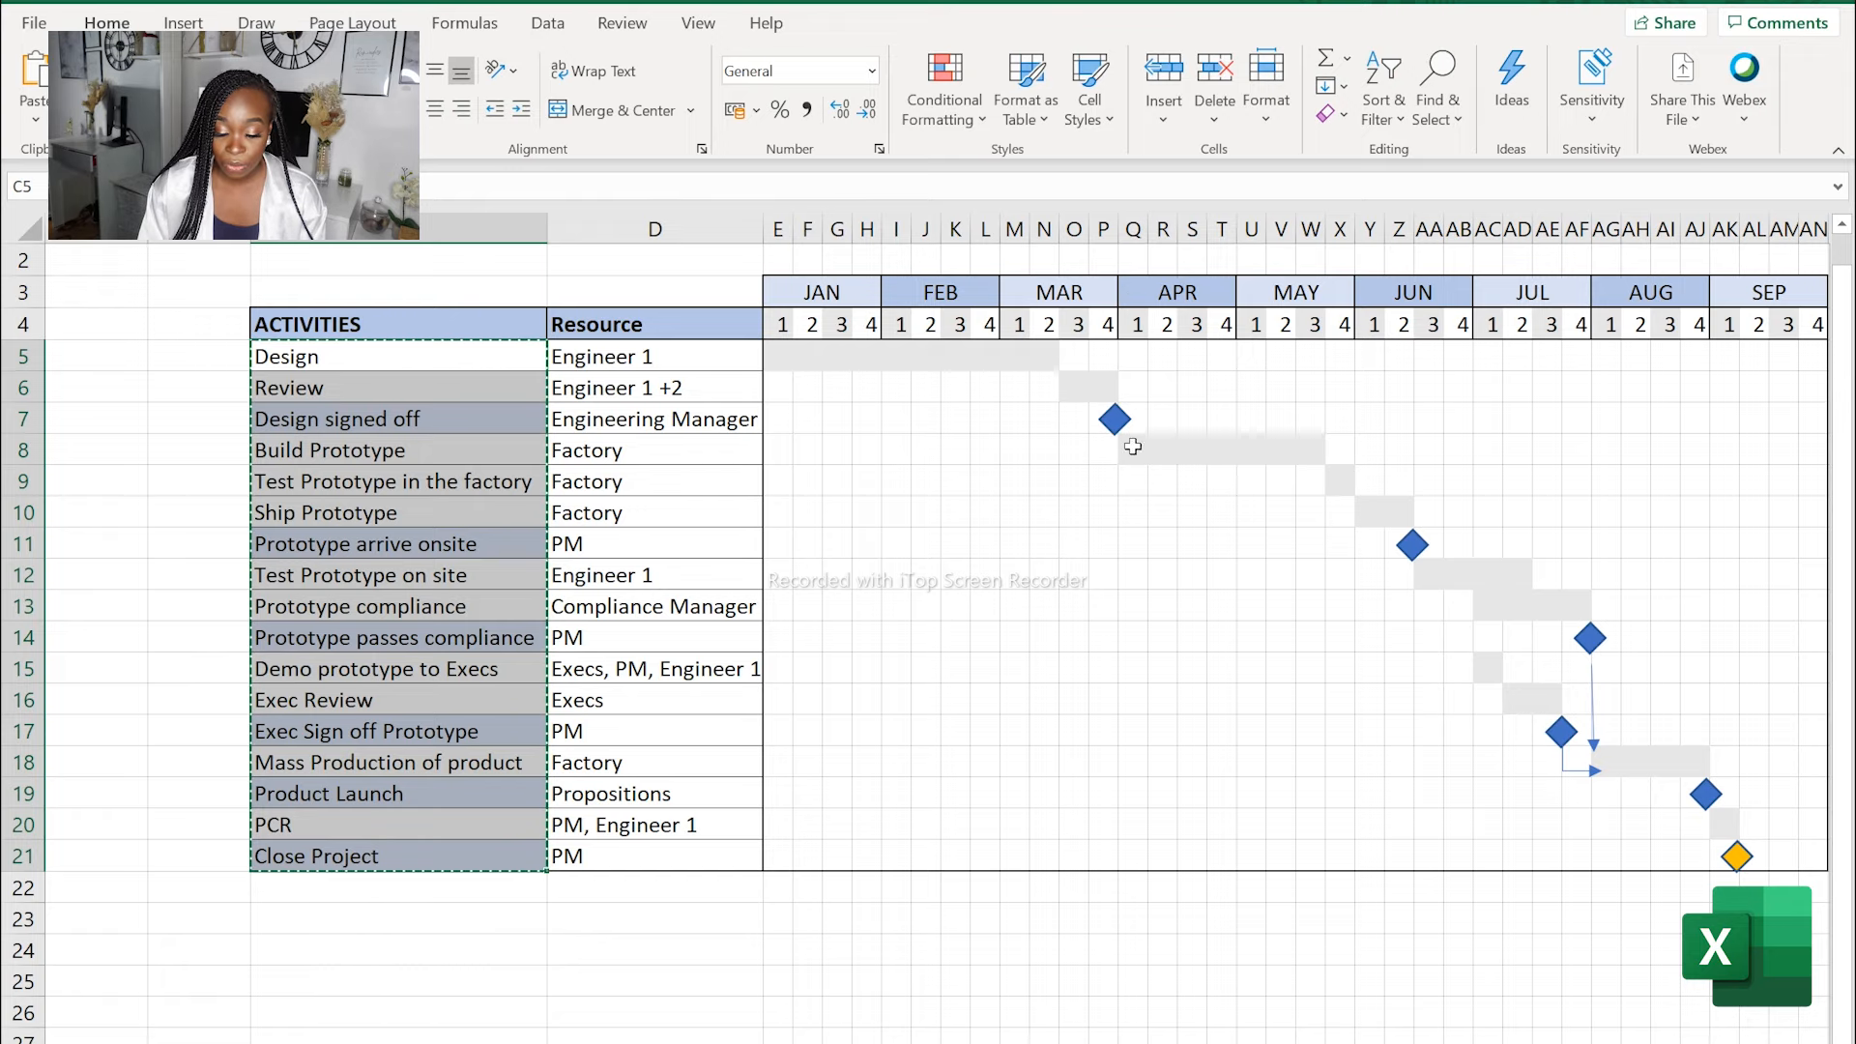
# Switch to the project plan's Gantt chart in Microsoft Project.
pyautogui.click(1133, 447)
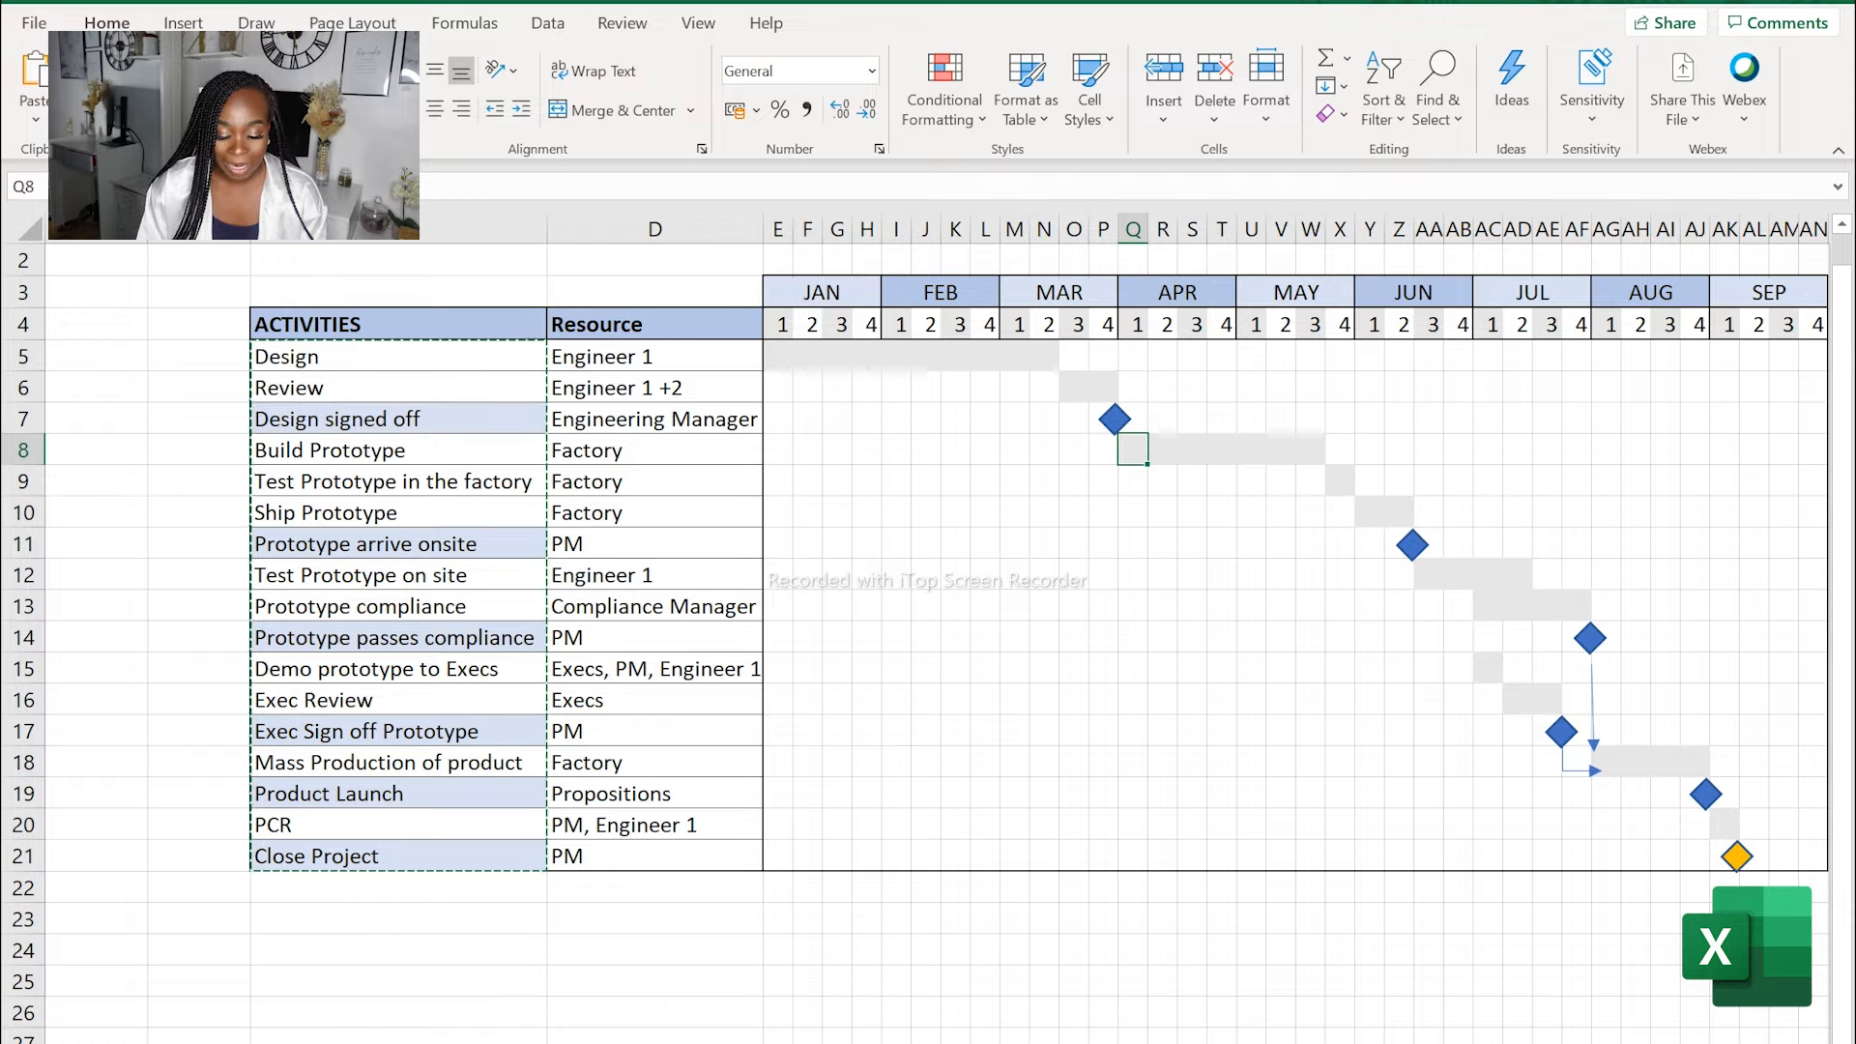
pyautogui.moveTo(1132, 1043)
pyautogui.click(1264, 1001)
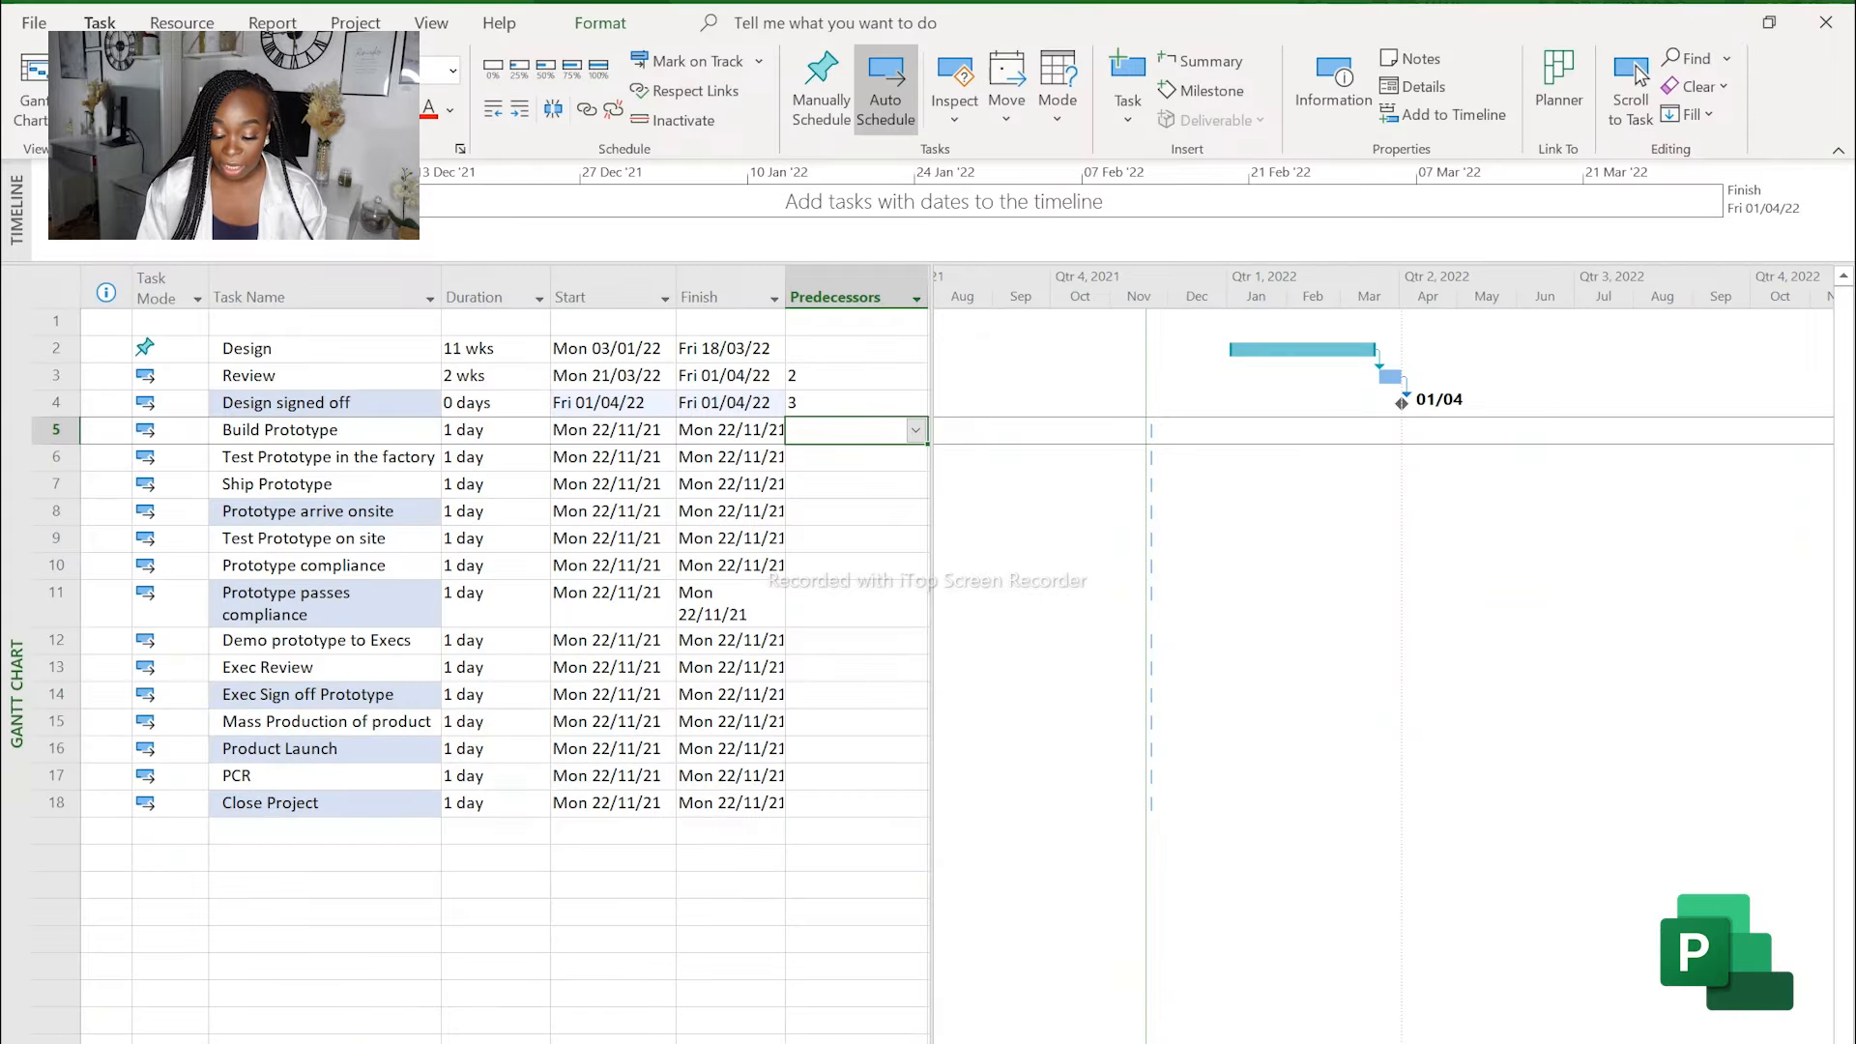
pyautogui.click(769, 644)
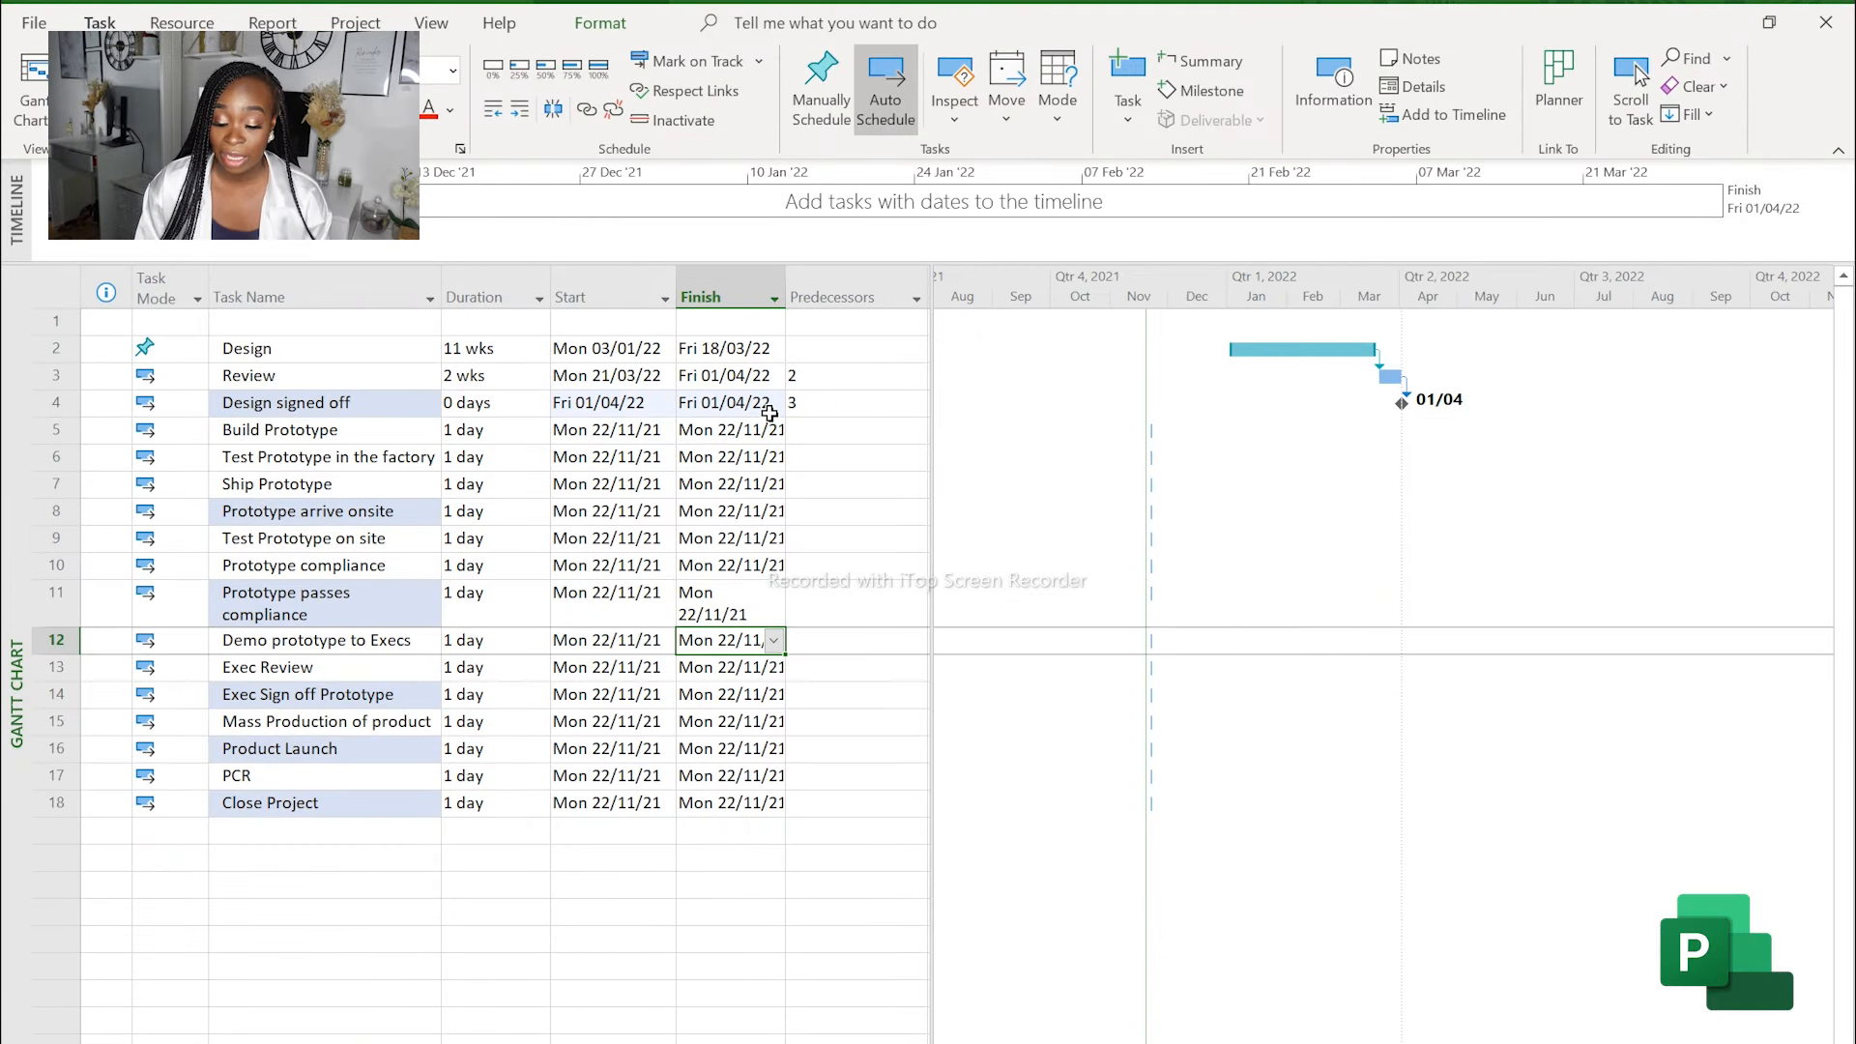
# Give the Build Prototype task a duration of 7 wks and set its predecessor to task 4.
pyautogui.click(823, 432)
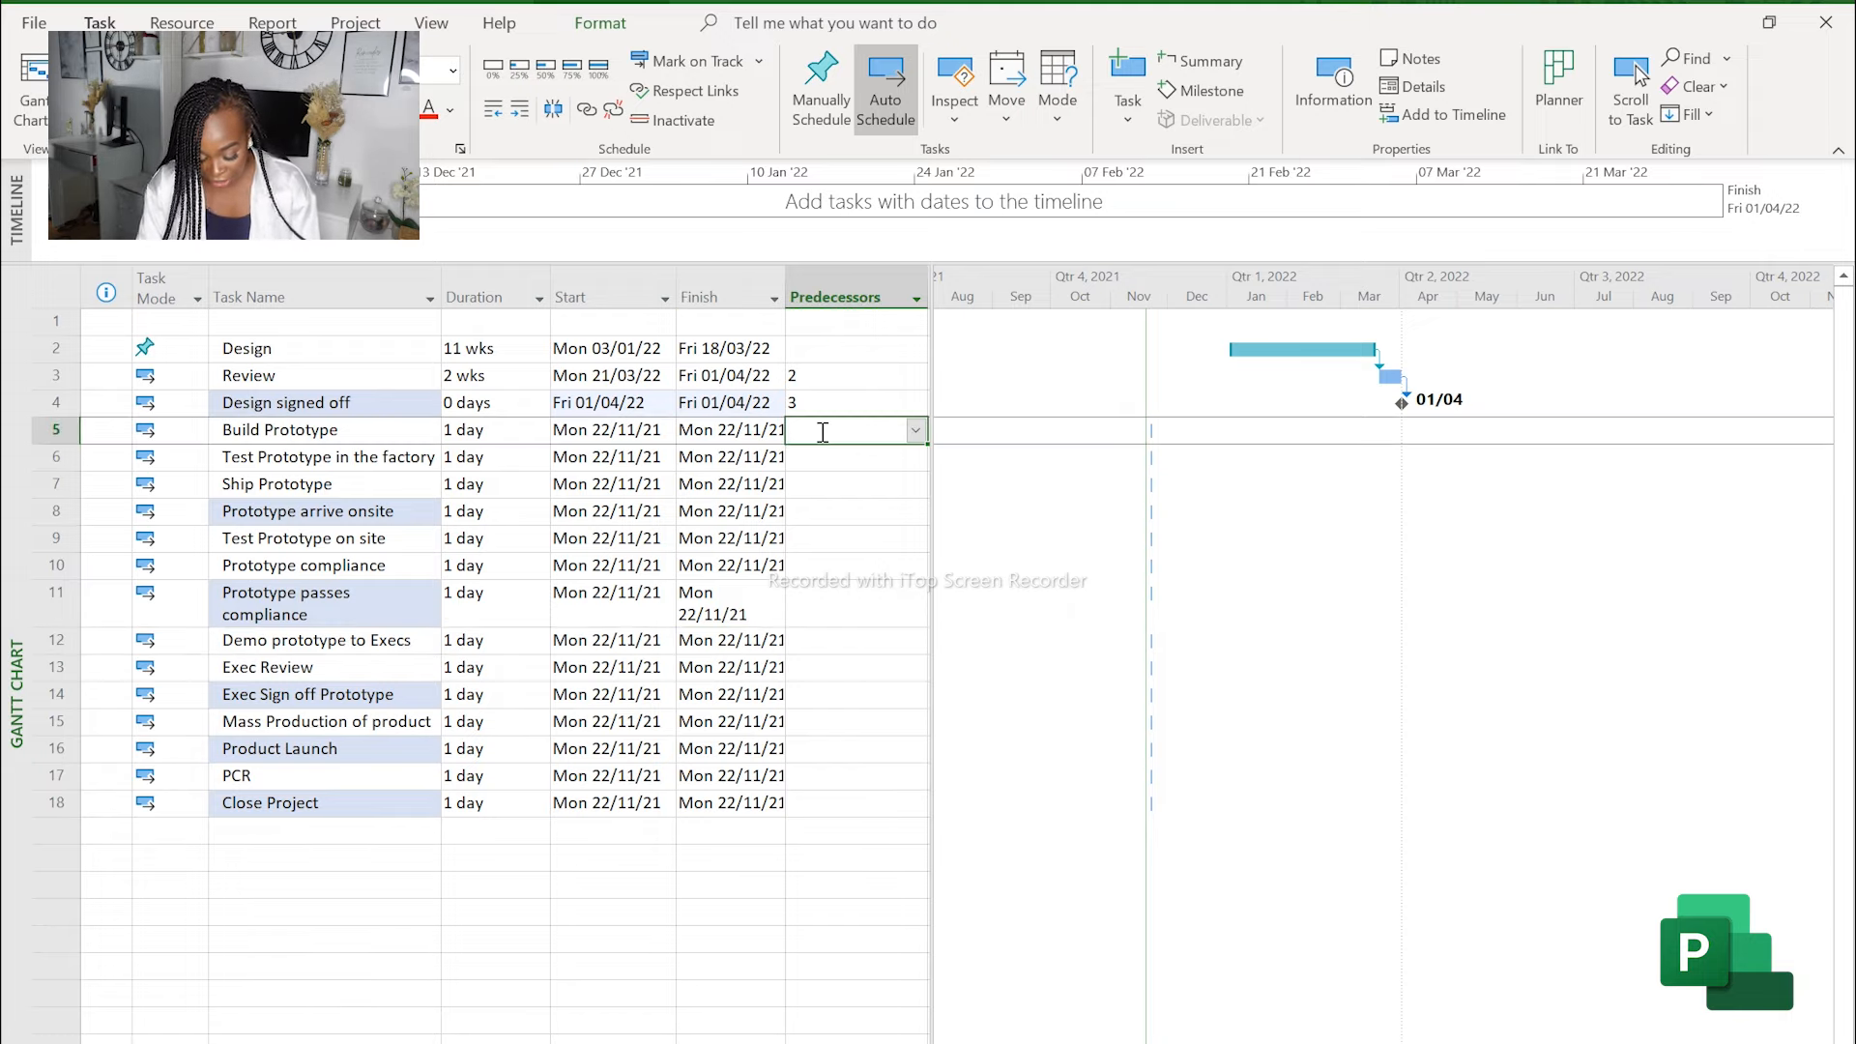
pyautogui.click(490, 427)
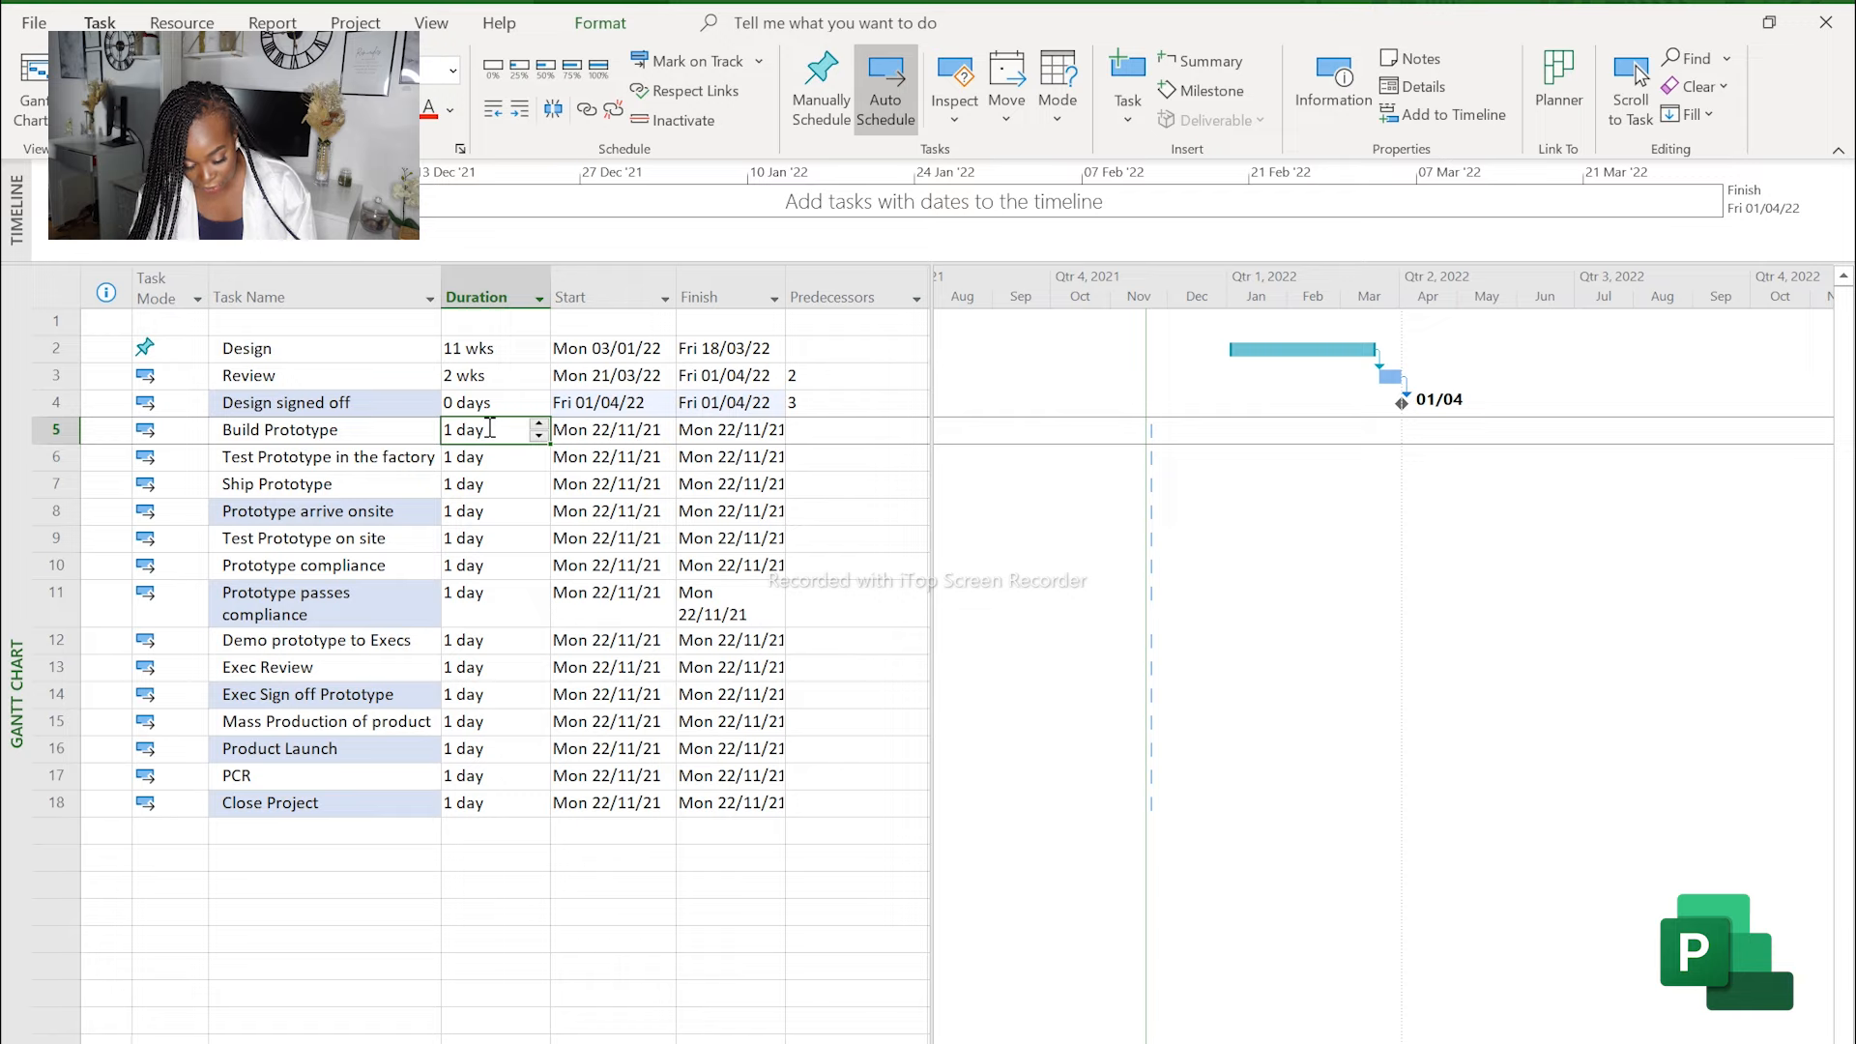
pyautogui.write('7 wks')
pyautogui.press('Return')
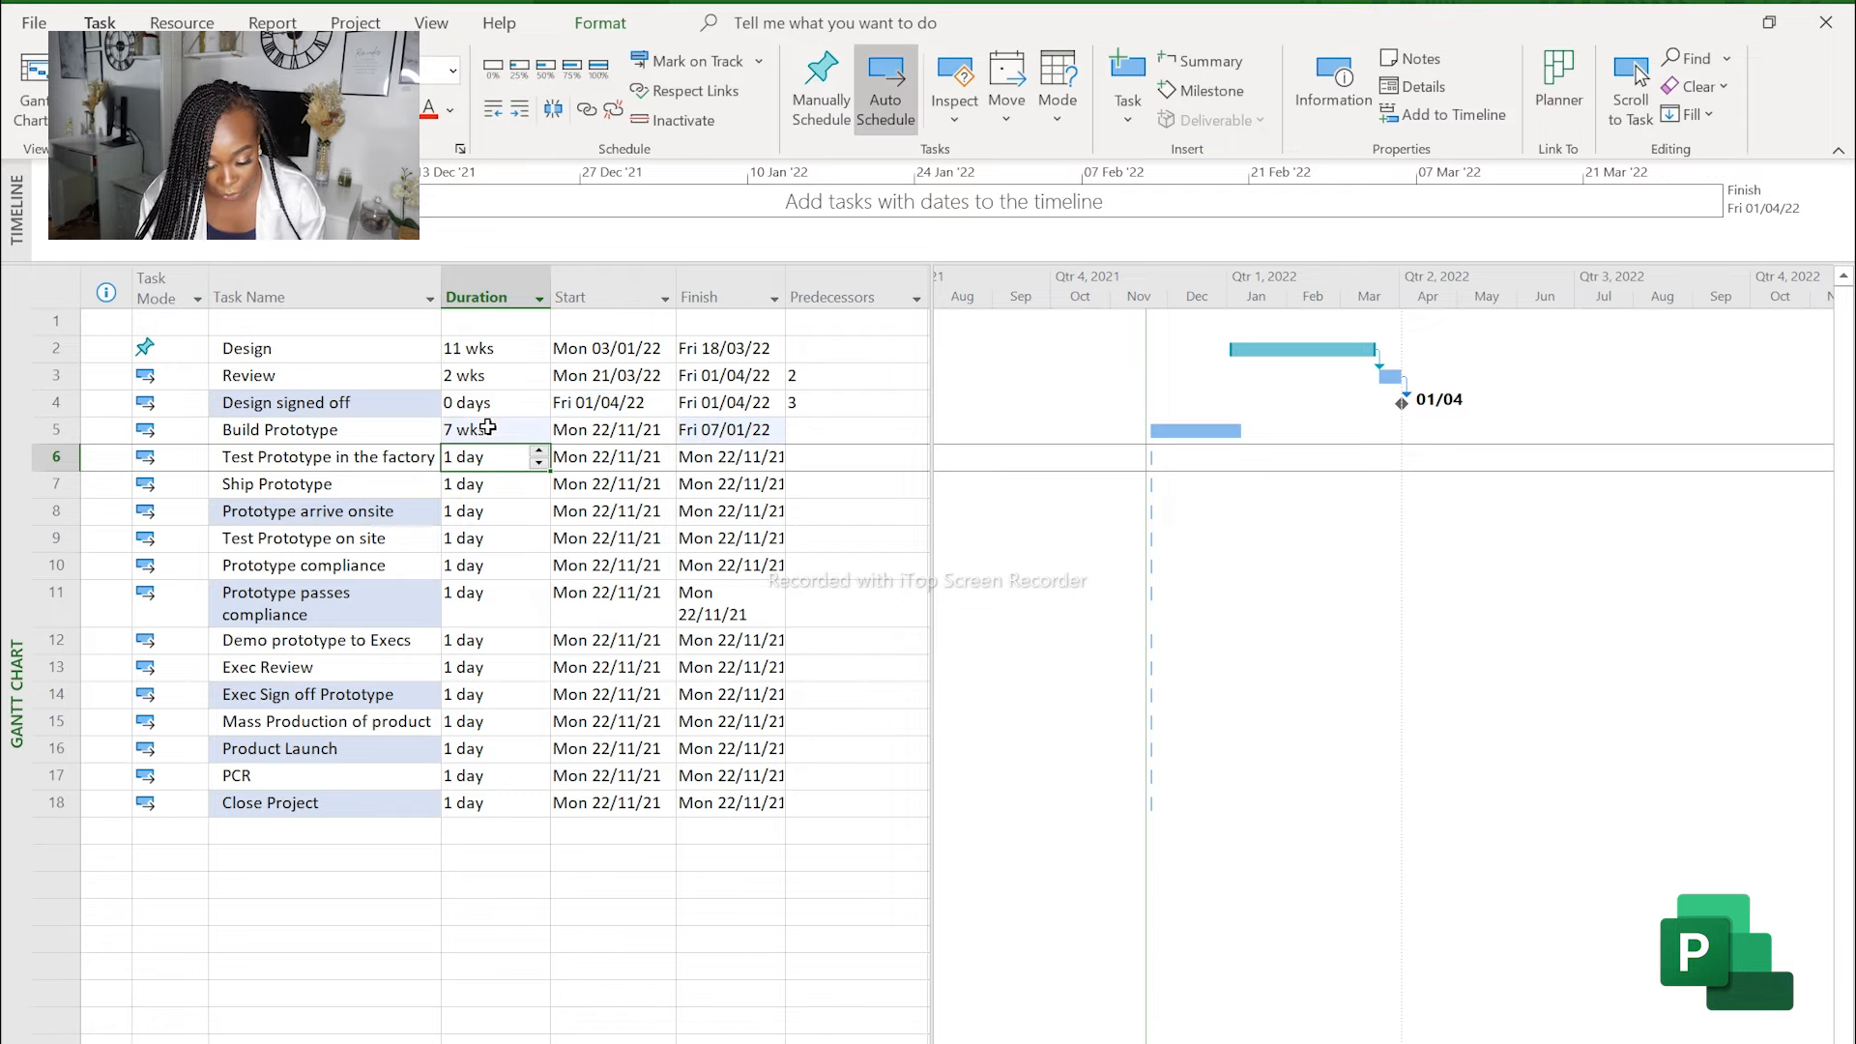
pyautogui.click(870, 426)
pyautogui.write('4')
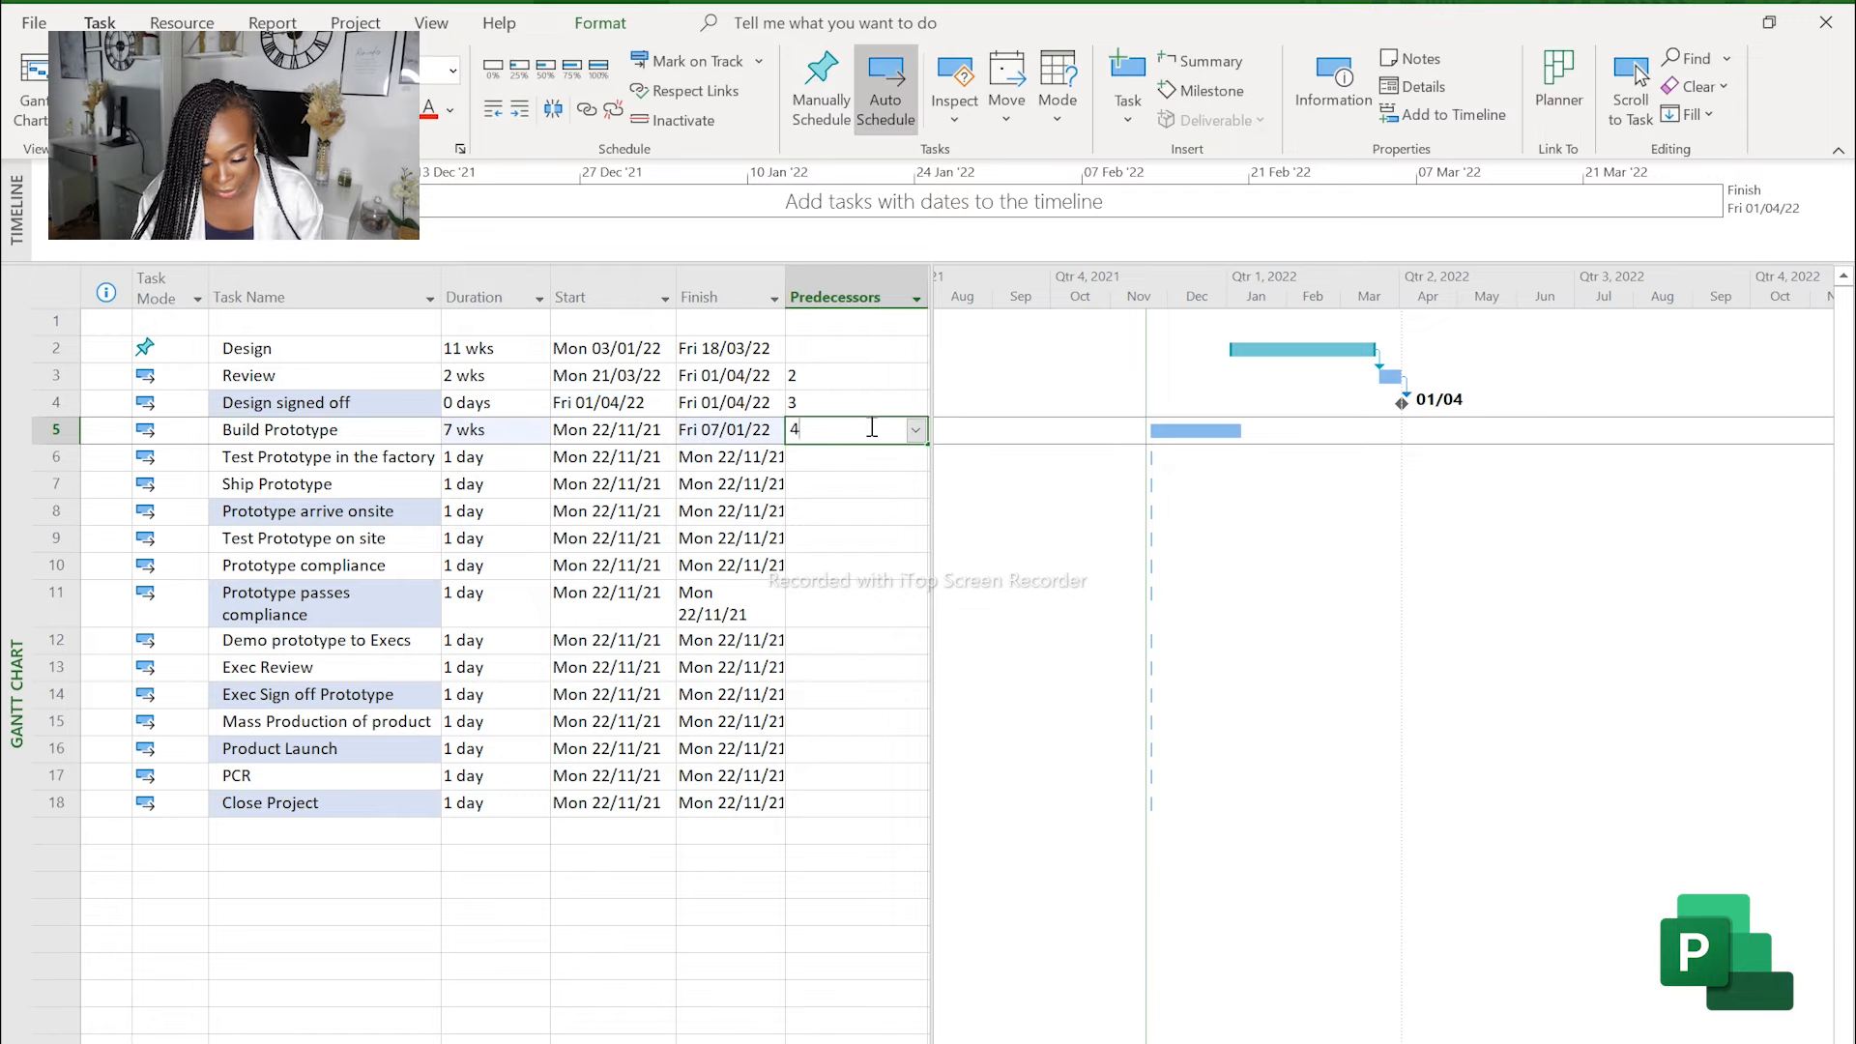
pyautogui.press('Return')
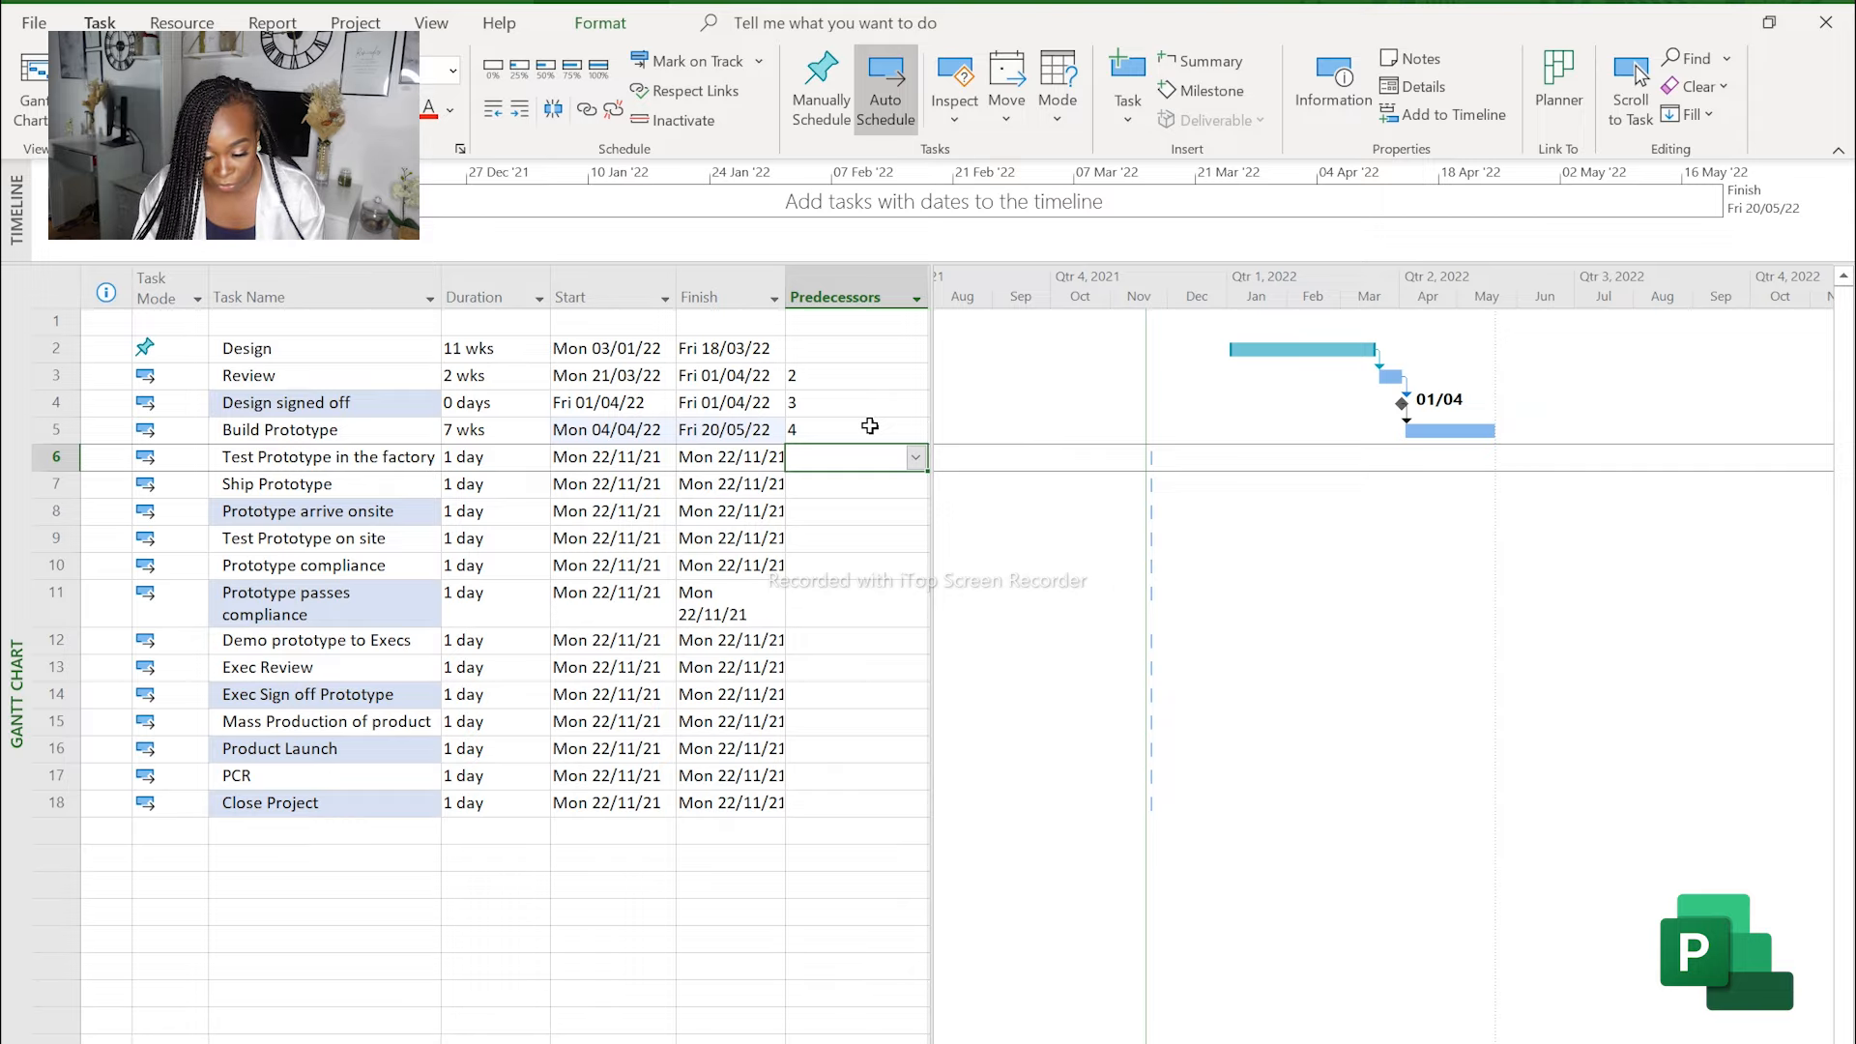
# Set the Test Prototype in the factory task to a 1-week duration with task 5 as its predecessor.
pyautogui.click(496, 464)
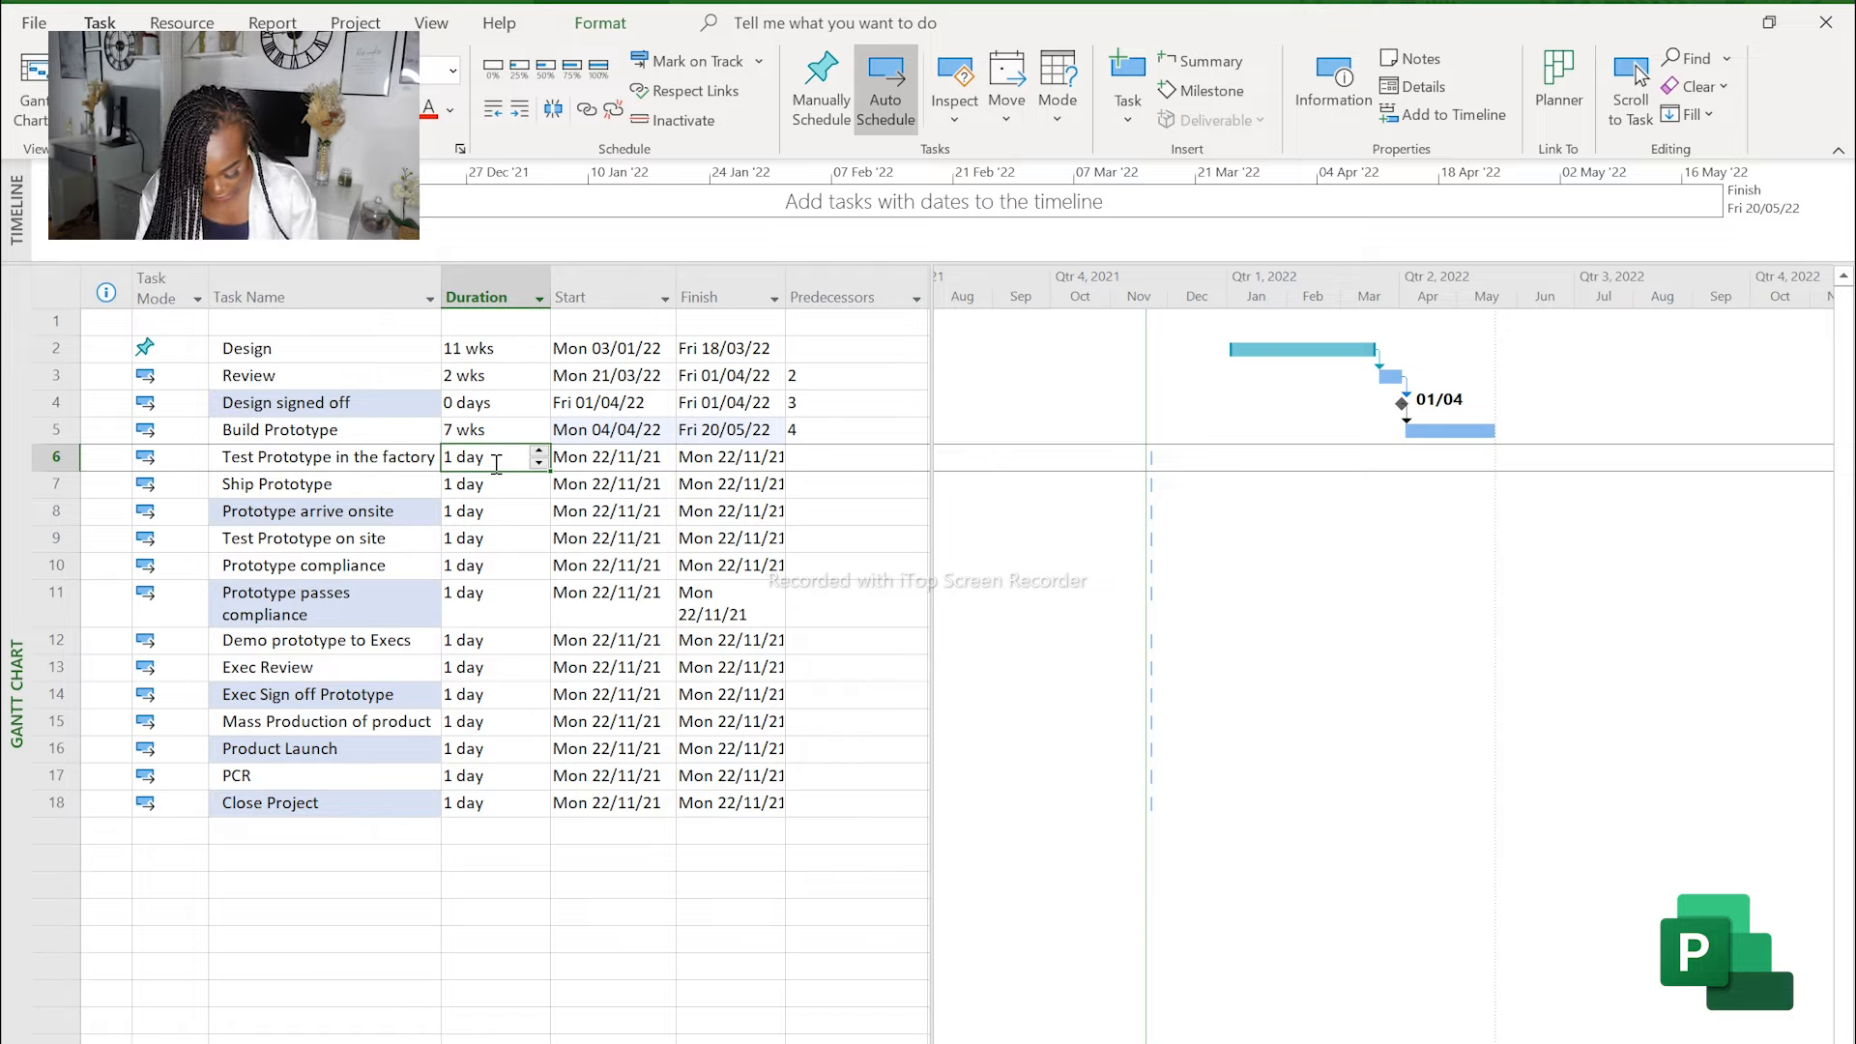
pyautogui.press('Return')
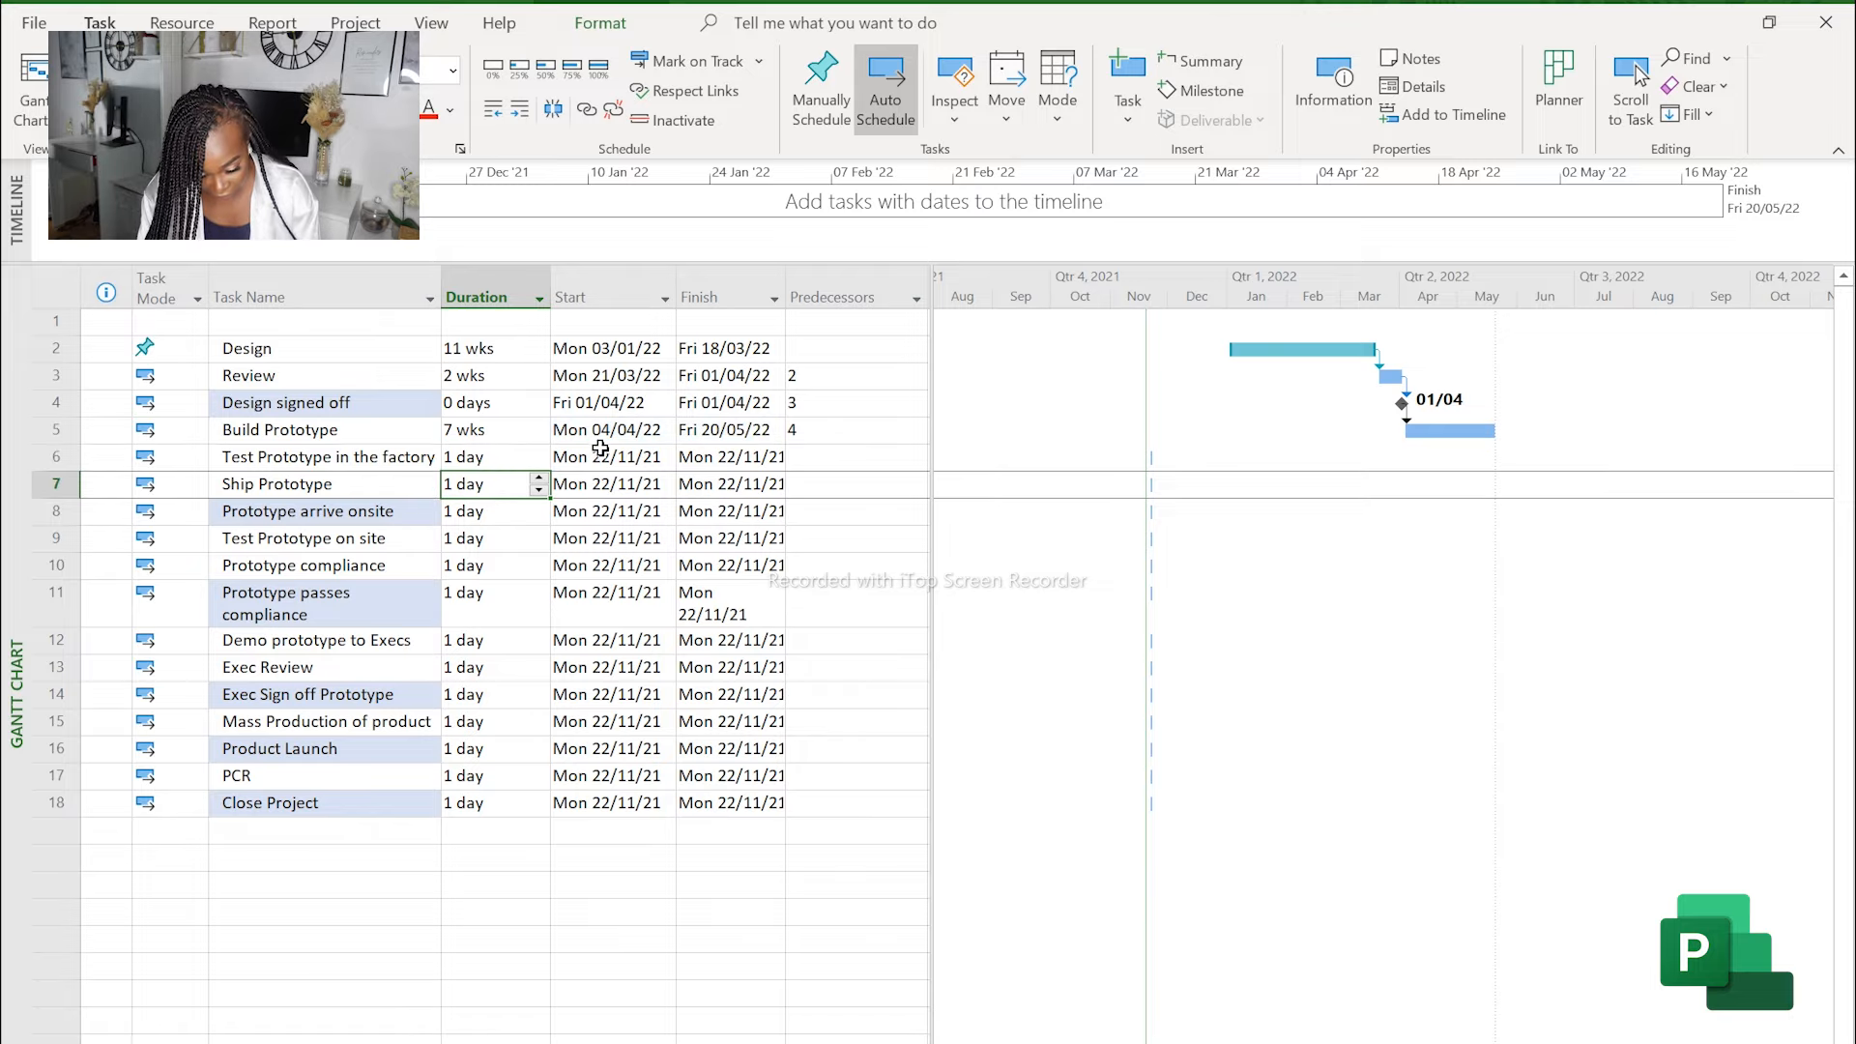
pyautogui.click(495, 458)
pyautogui.write('1w')
pyautogui.press('Return')
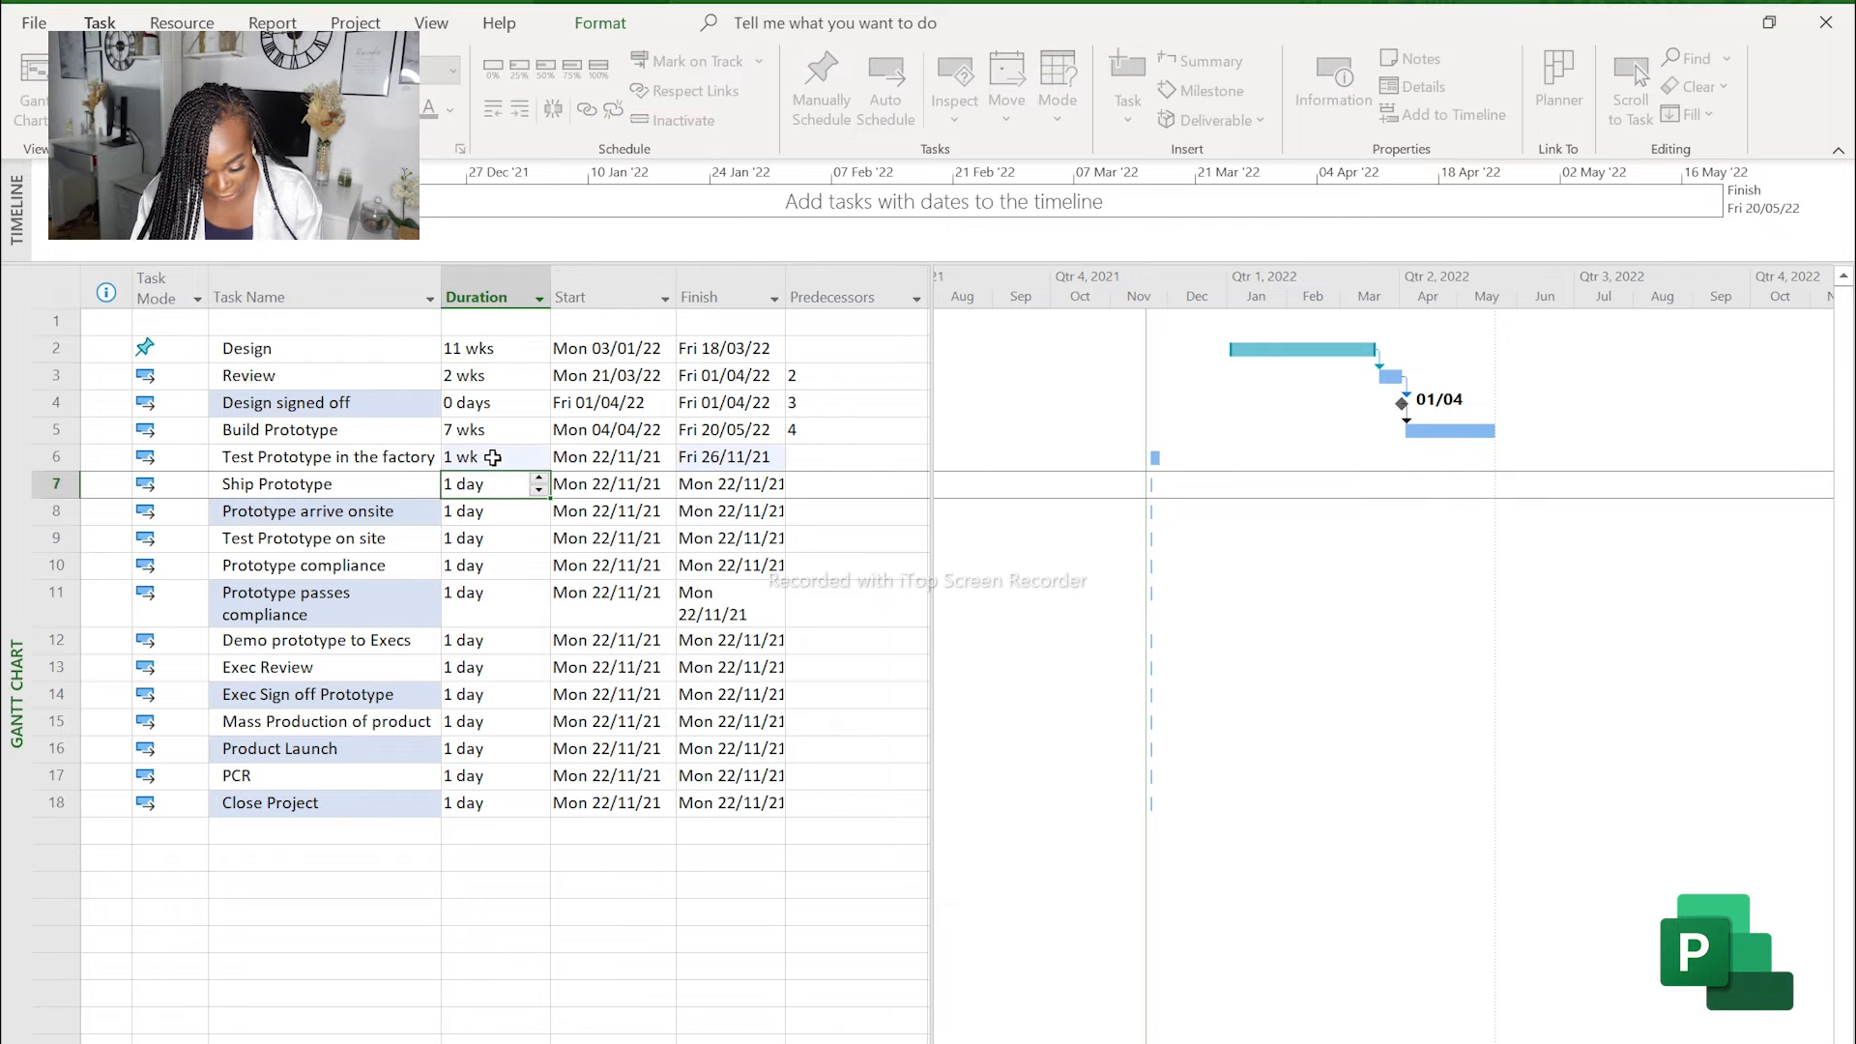
pyautogui.click(831, 459)
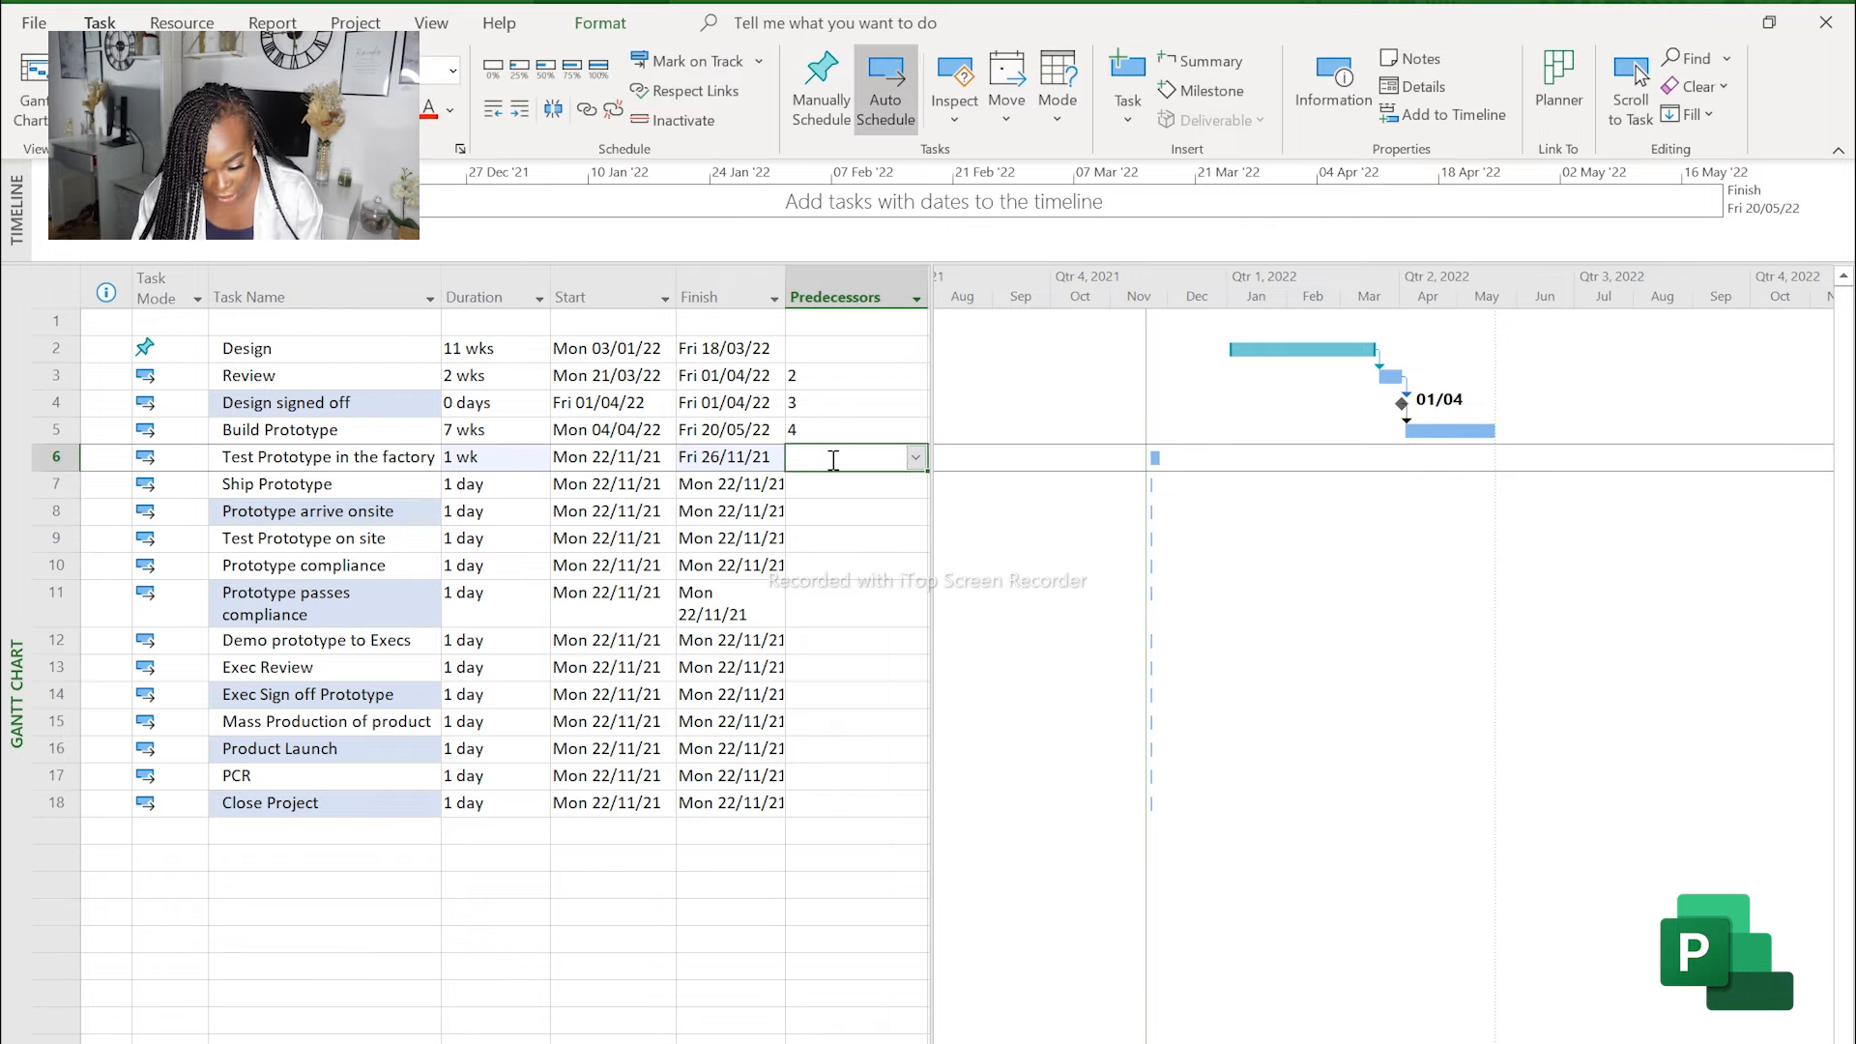
pyautogui.write('5')
pyautogui.press('Return')
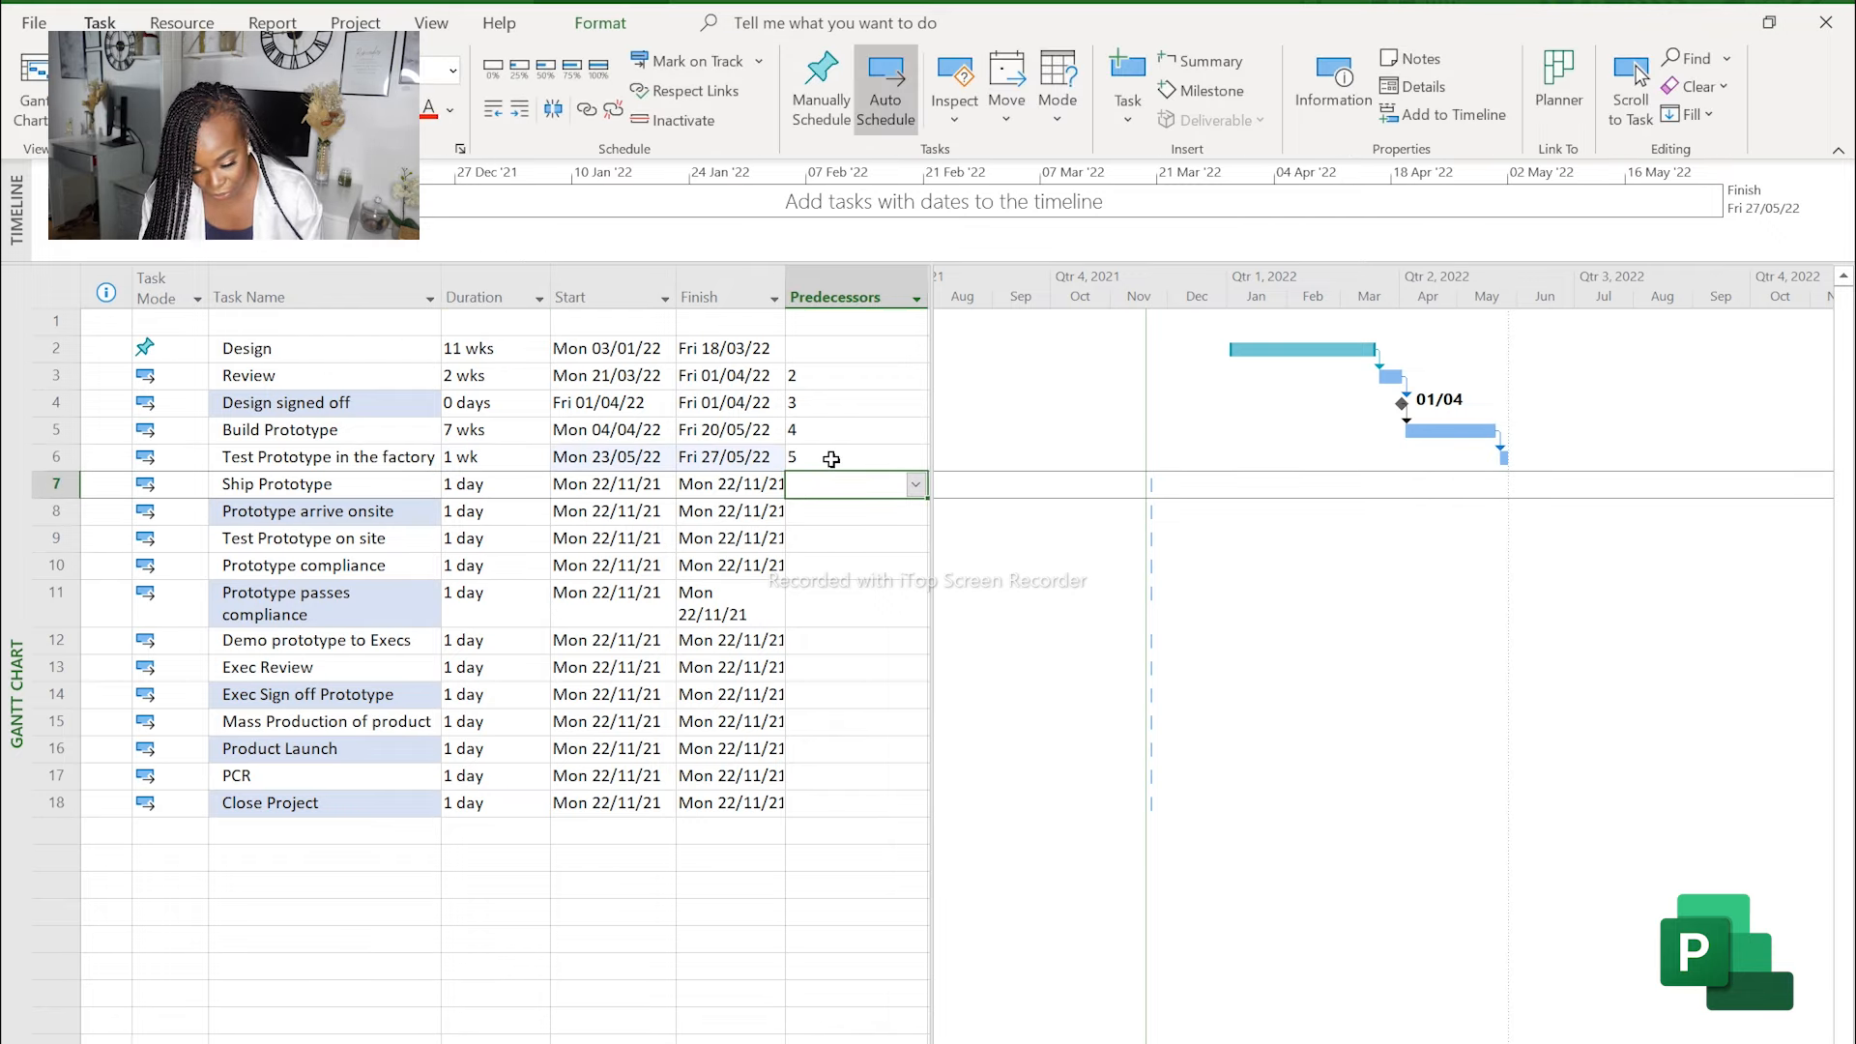
# Set the Ship Prototype task's duration to 2 weeks and its predecessor to task 6.
pyautogui.click(520, 489)
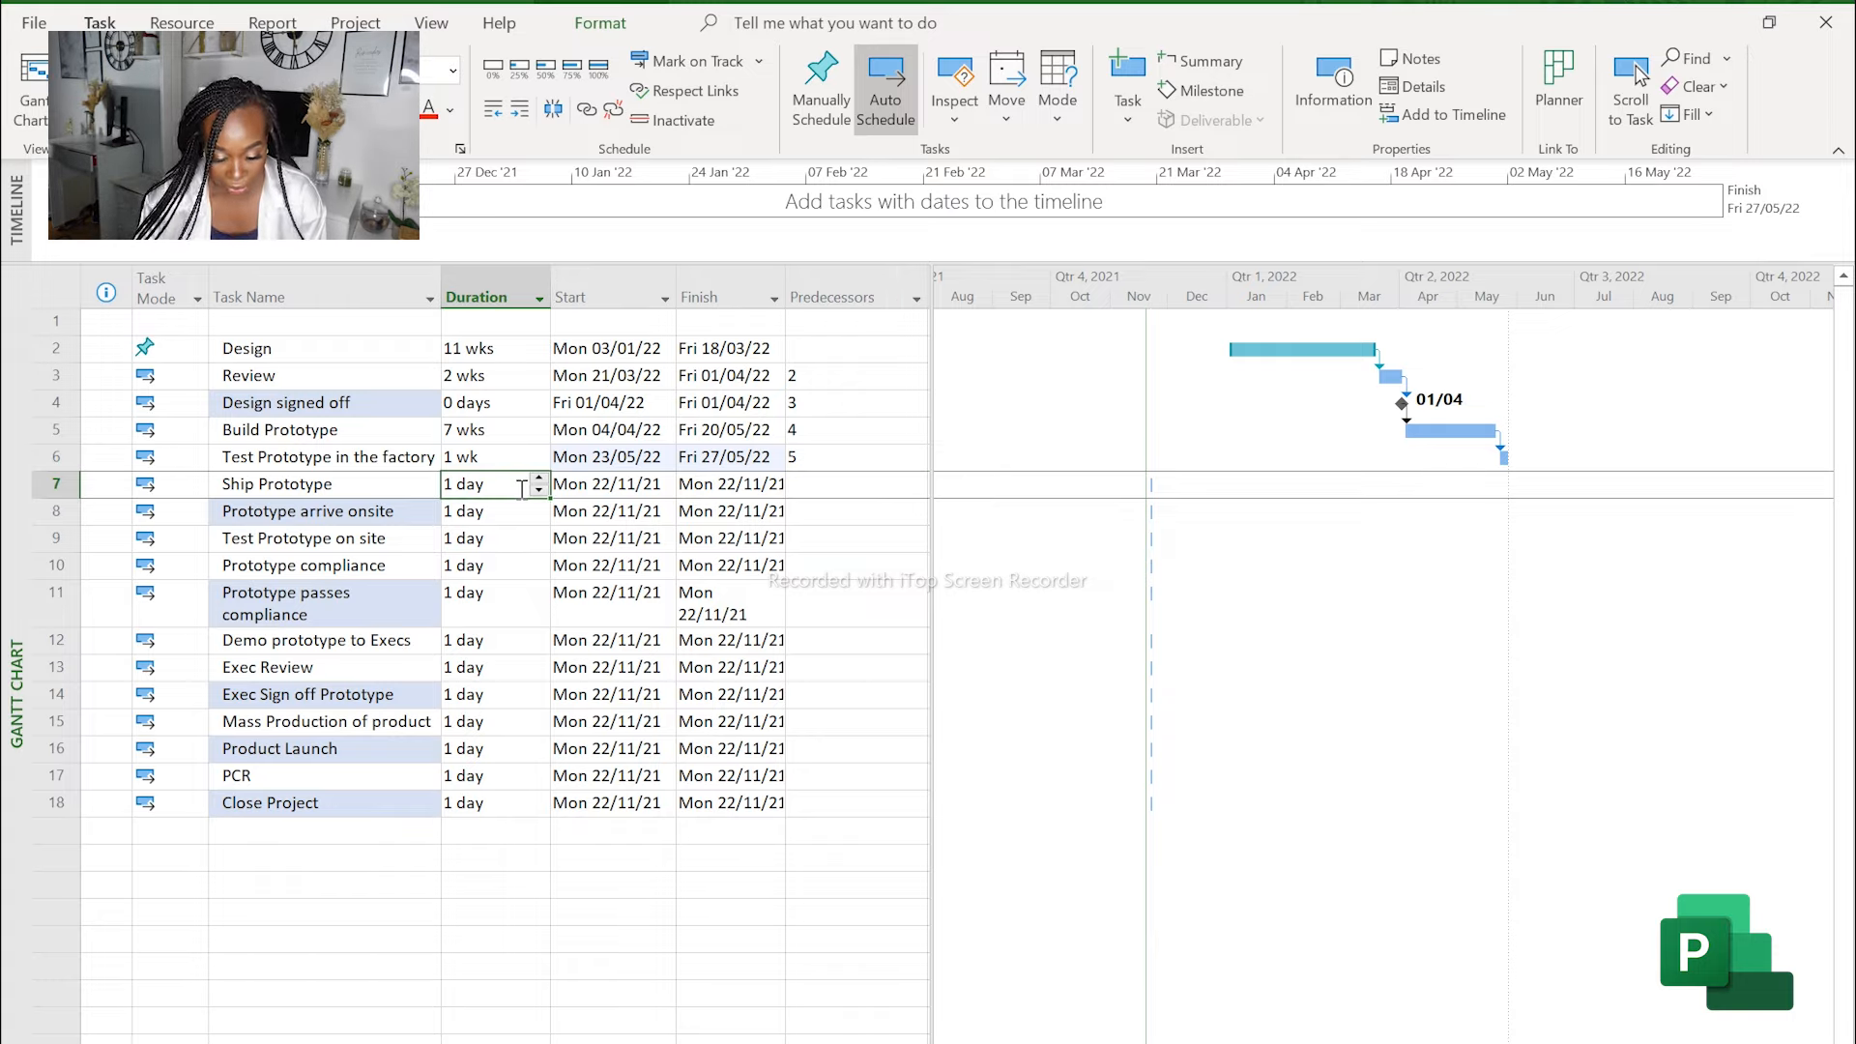
pyautogui.write('2w')
pyautogui.press('Return')
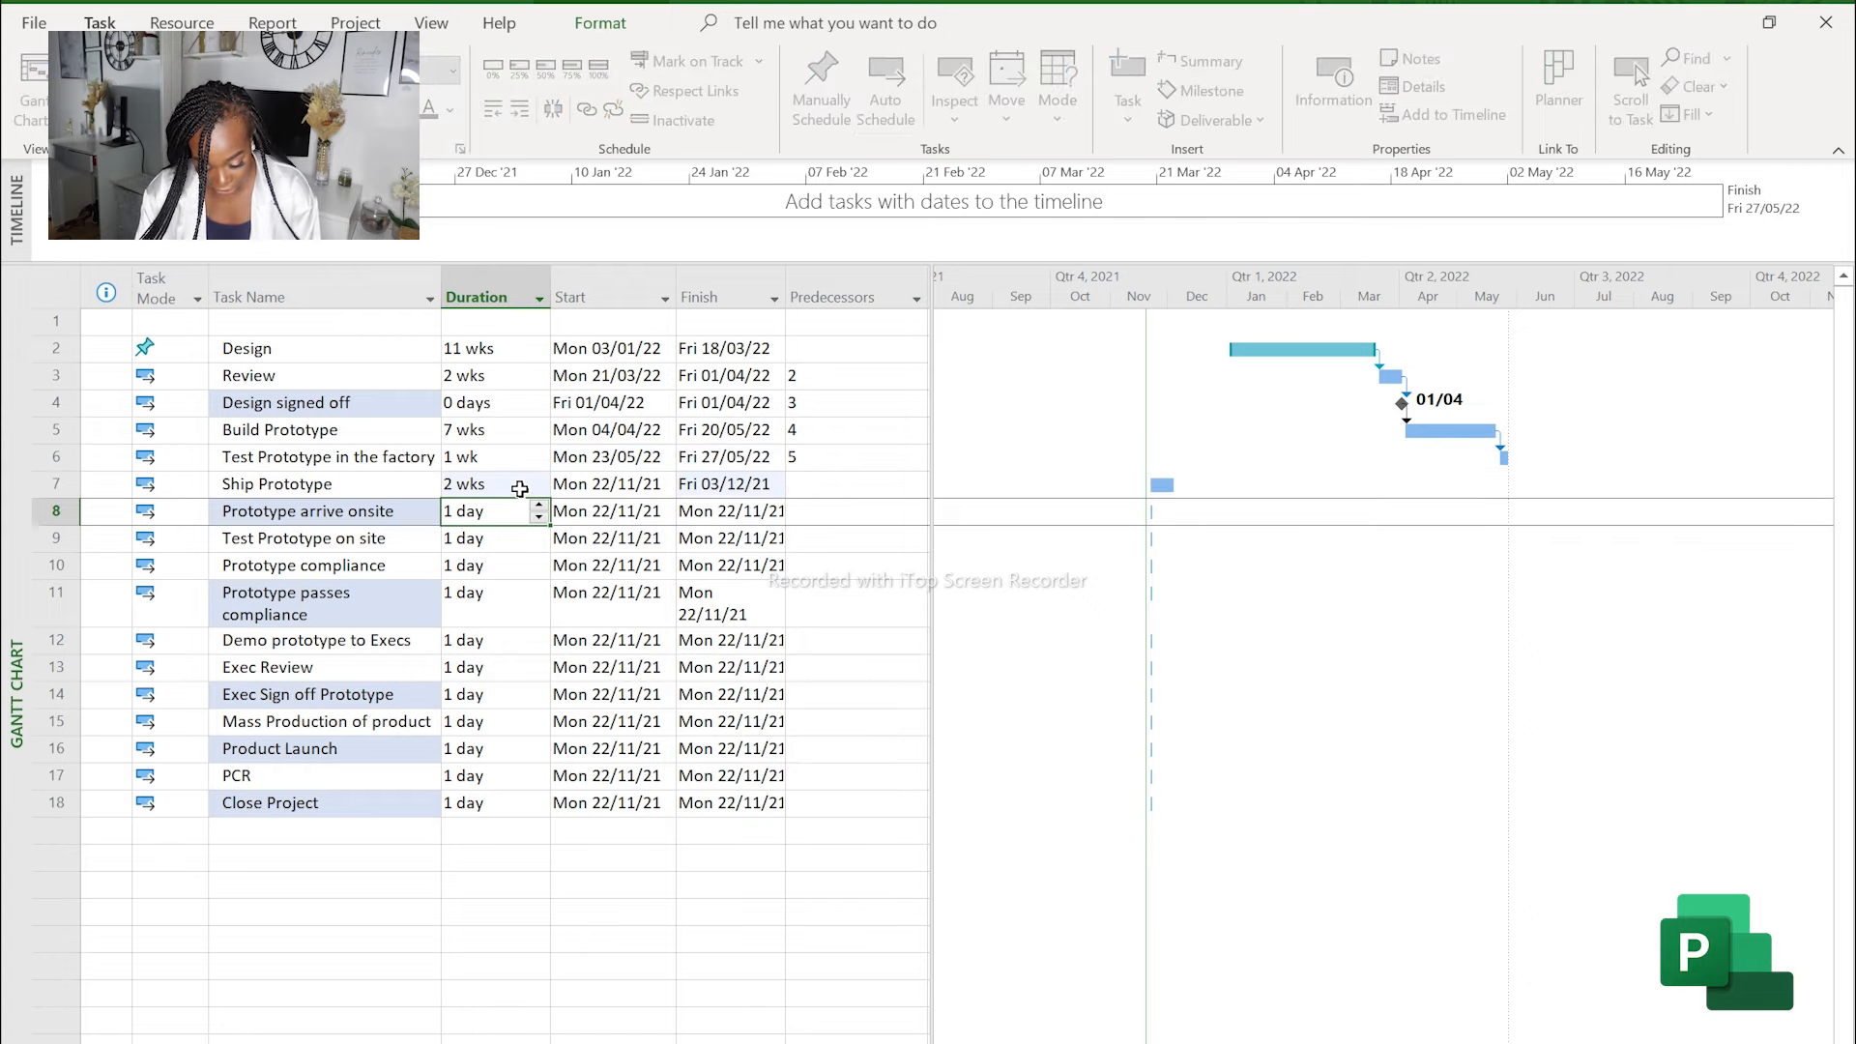
pyautogui.click(852, 490)
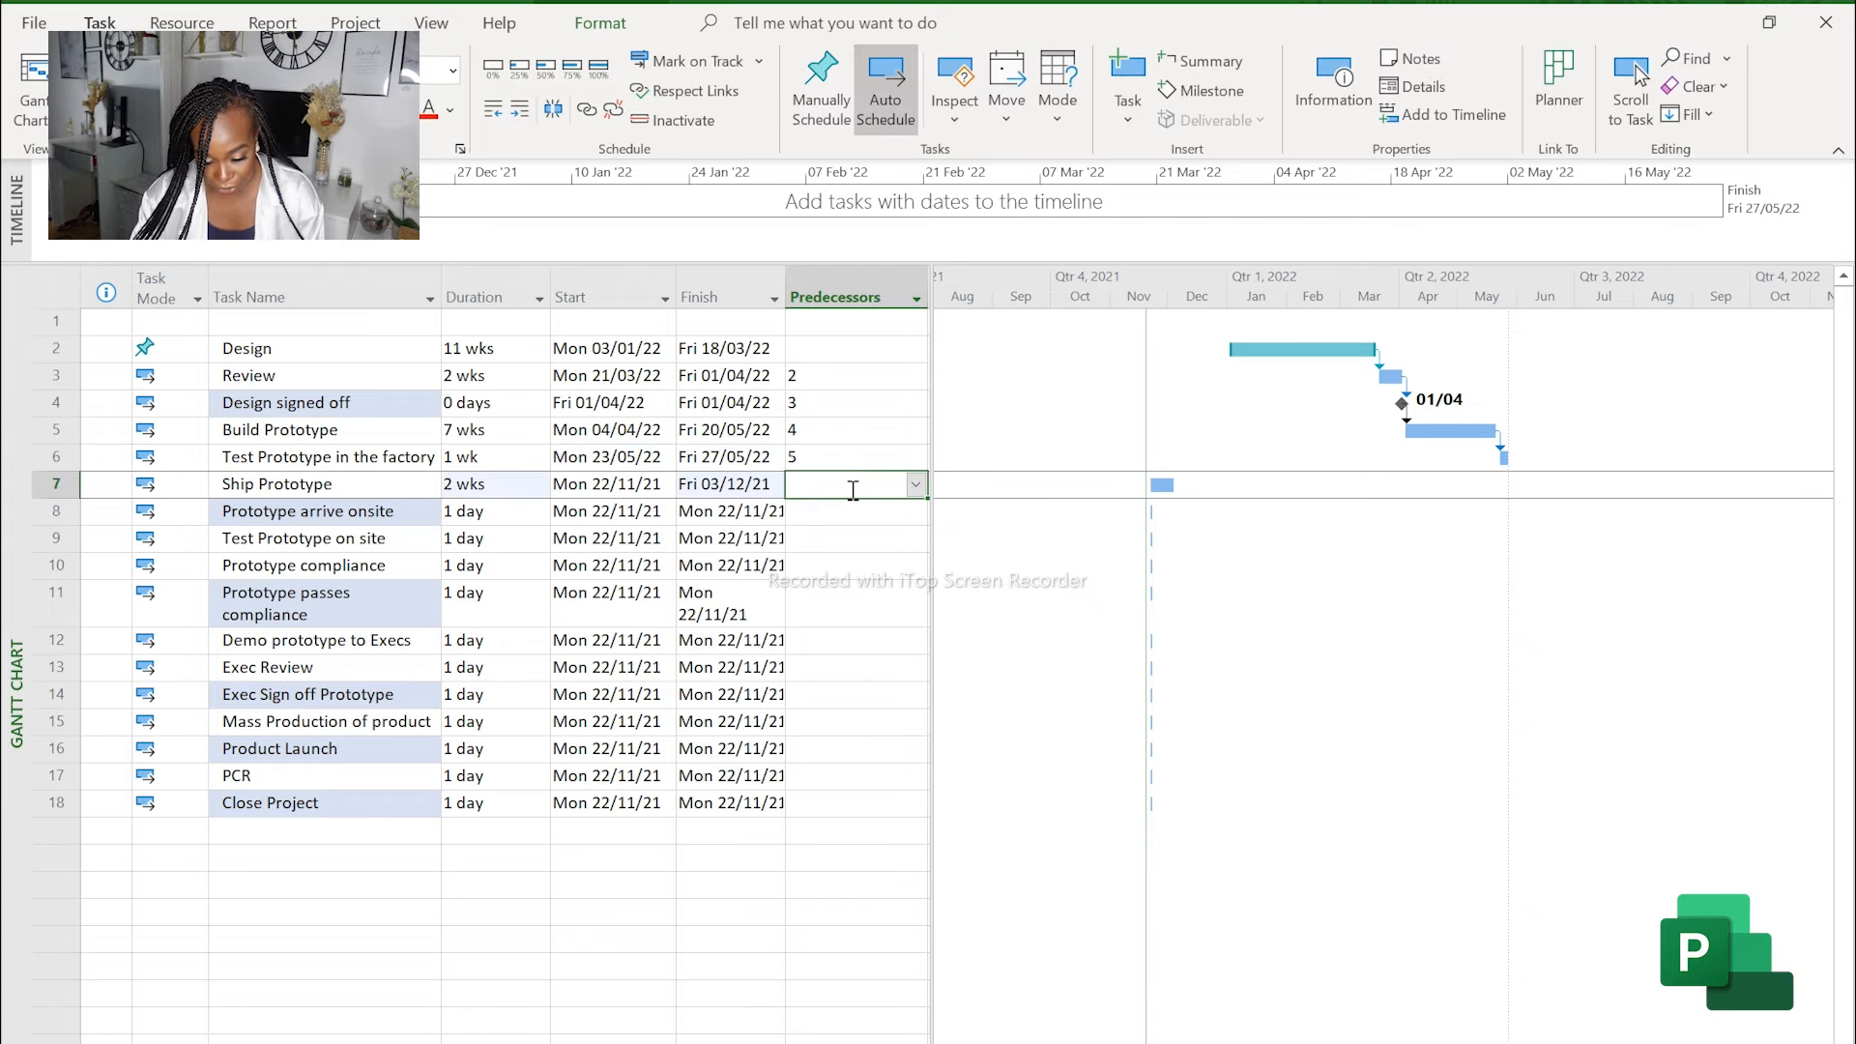
pyautogui.write('6')
pyautogui.press('Return')
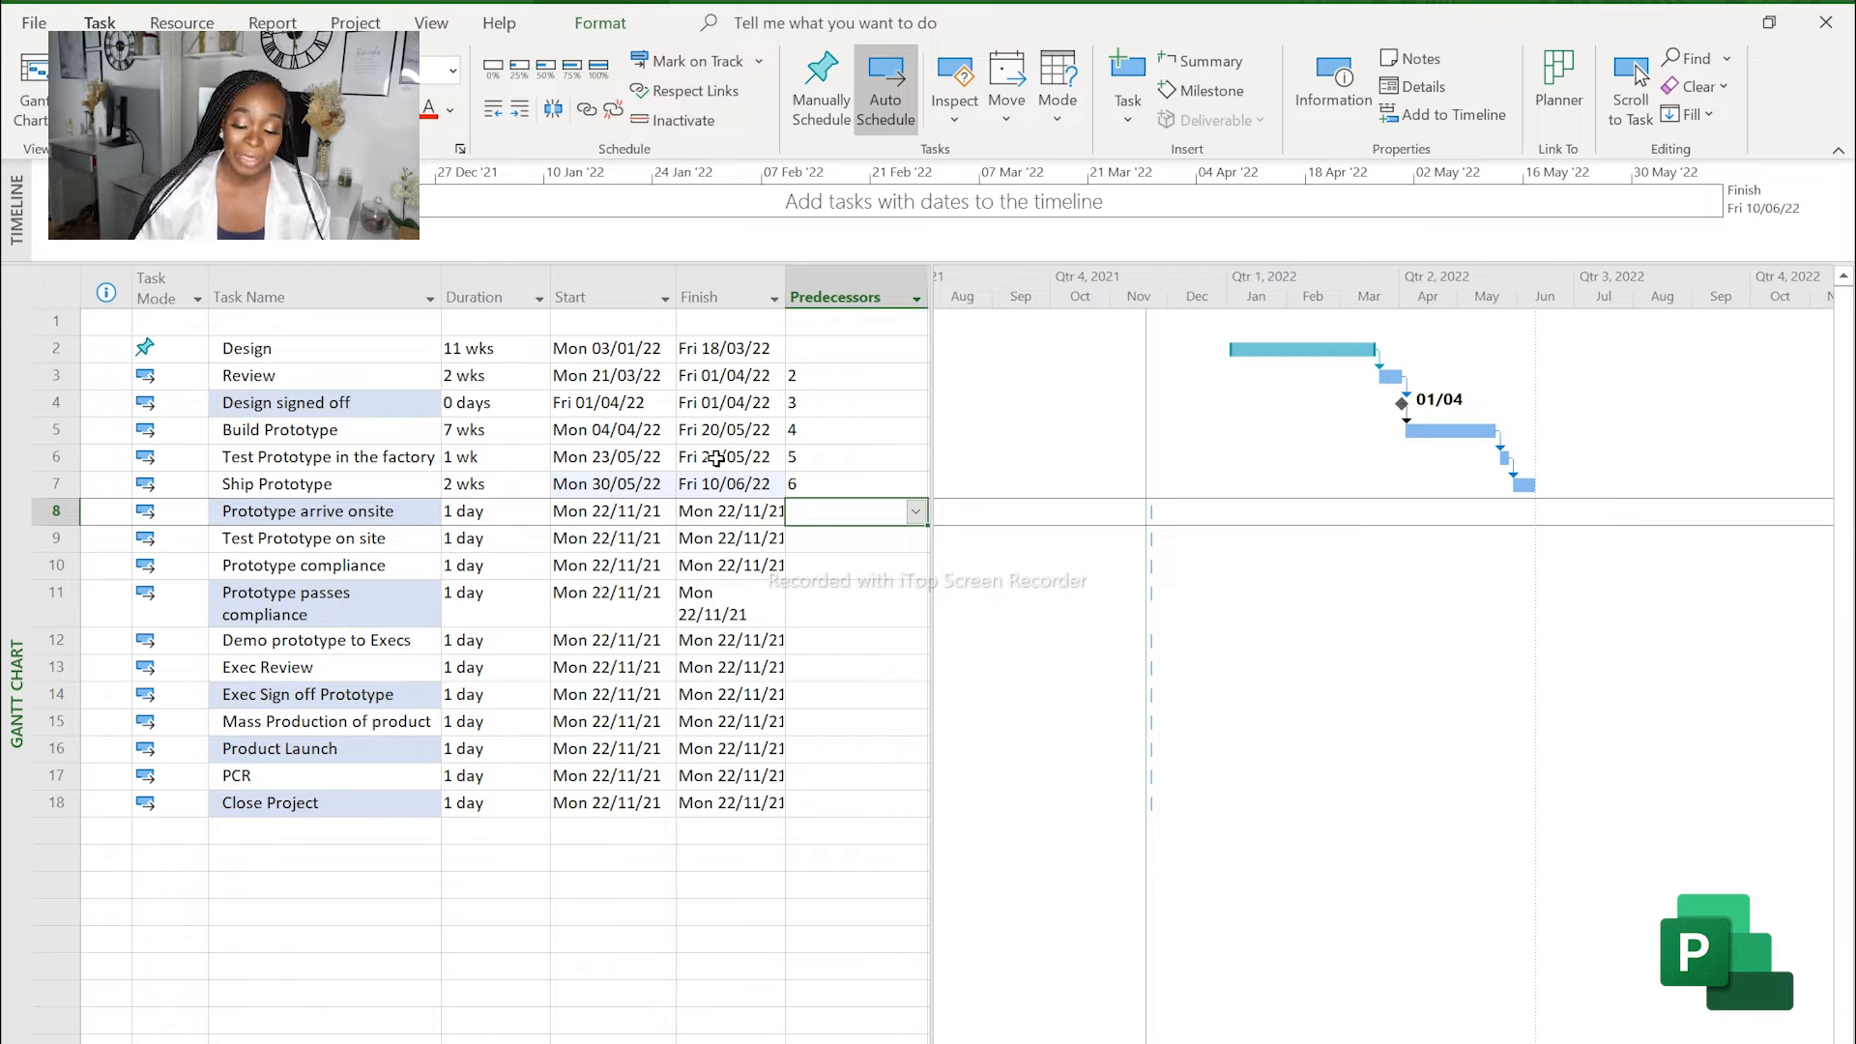
# Make Prototype arrive onsite a milestone with 0 days duration and task 7 as its predecessor.
pyautogui.click(477, 509)
pyautogui.write('0d')
pyautogui.press('Return')
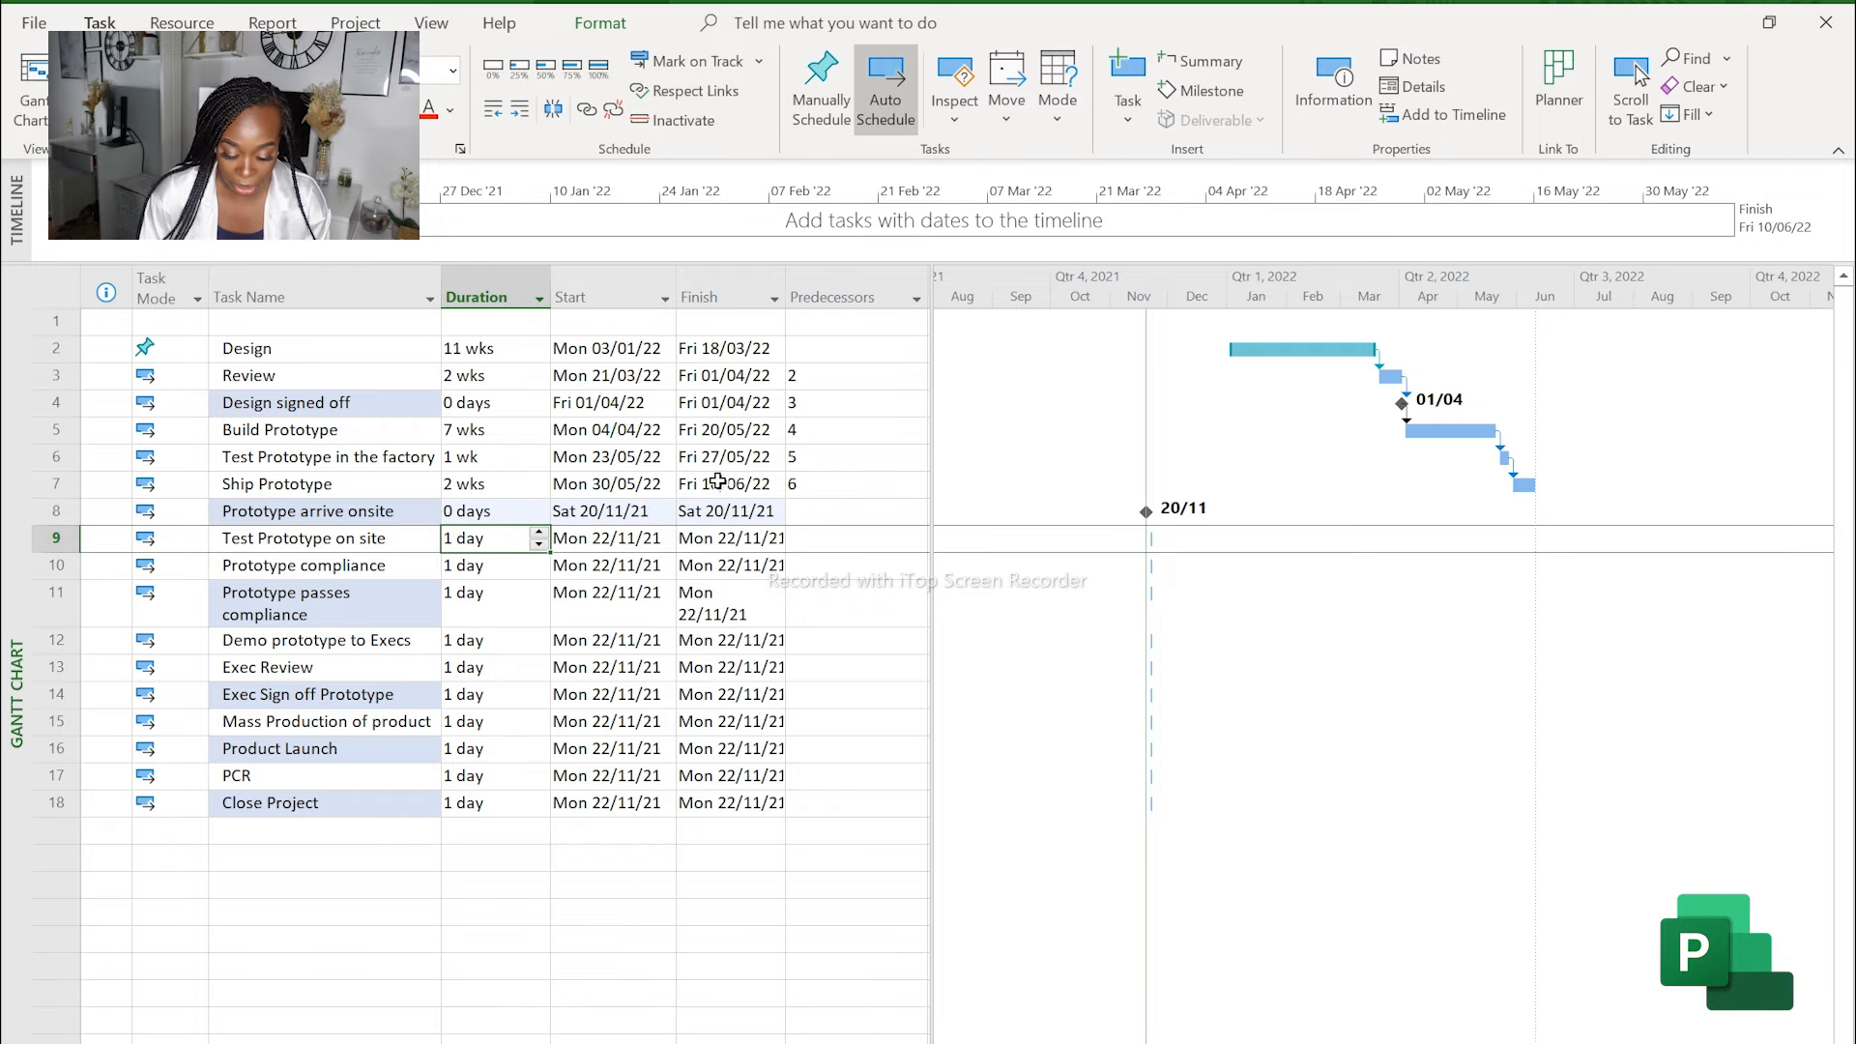
pyautogui.click(844, 514)
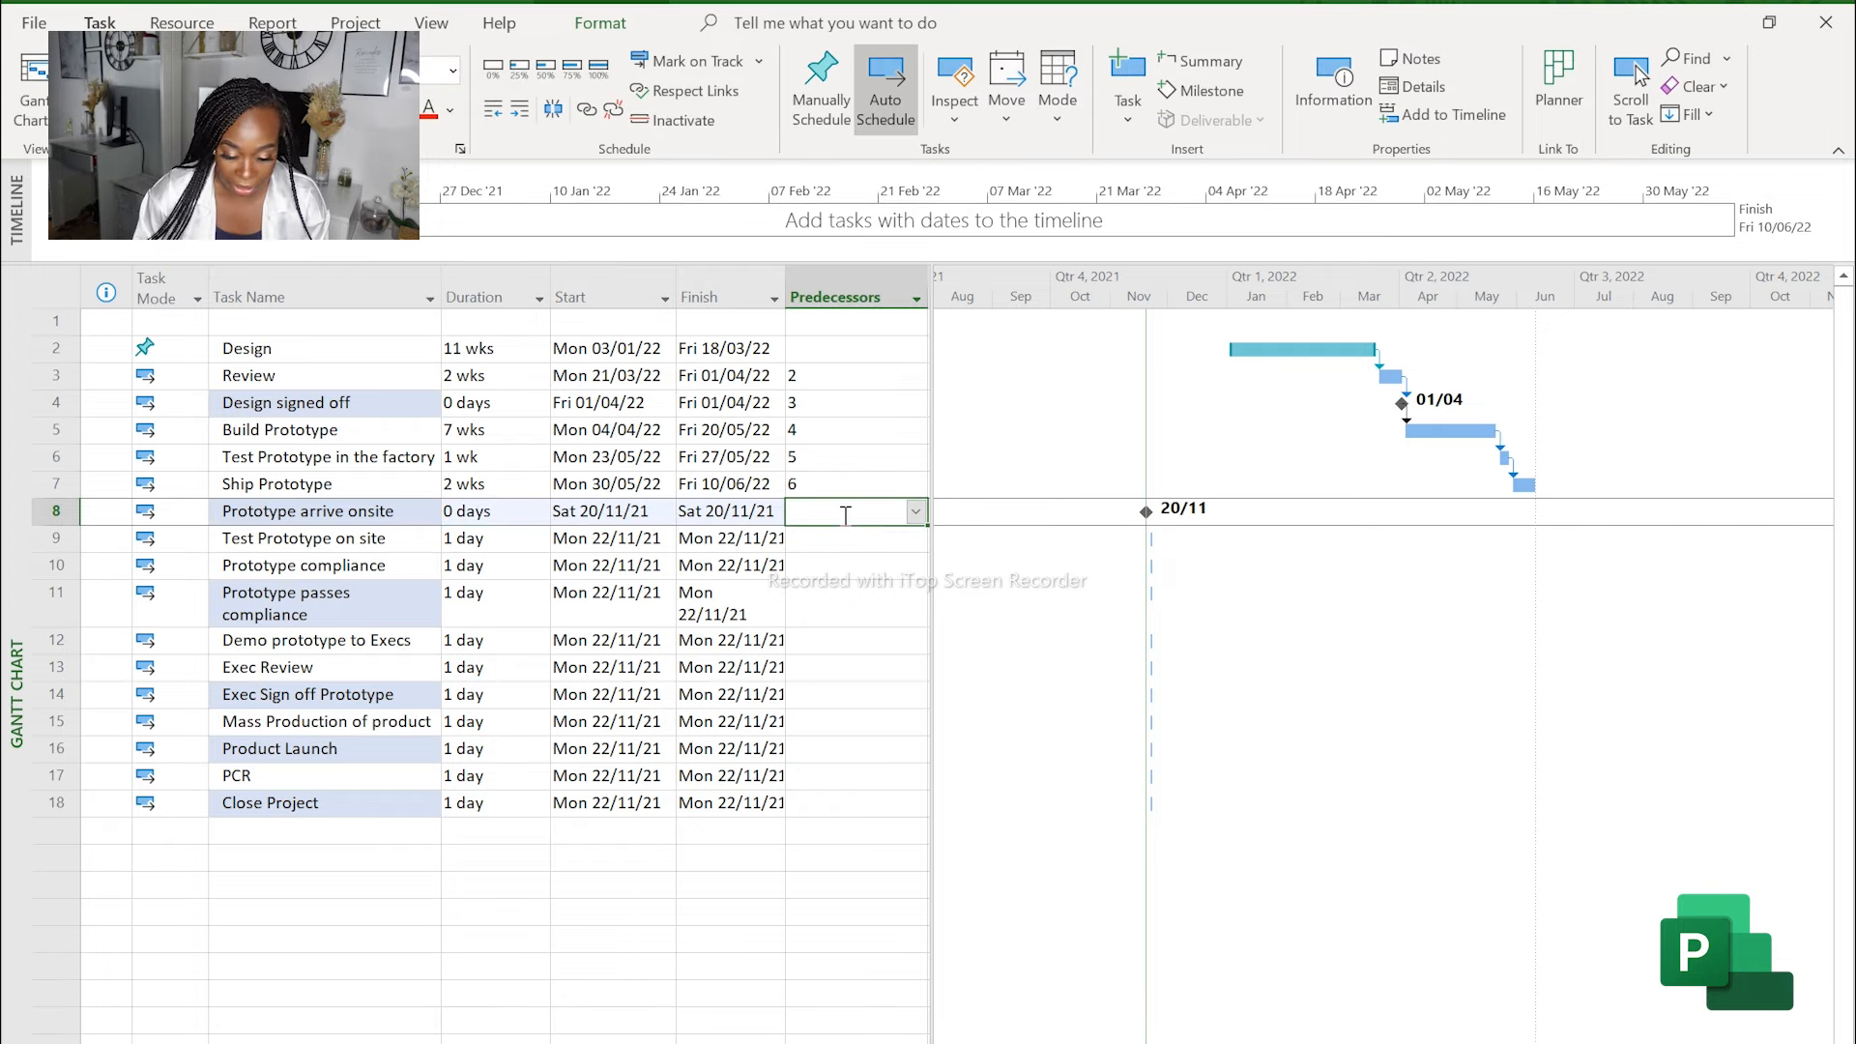
pyautogui.write('7')
pyautogui.press('Return')
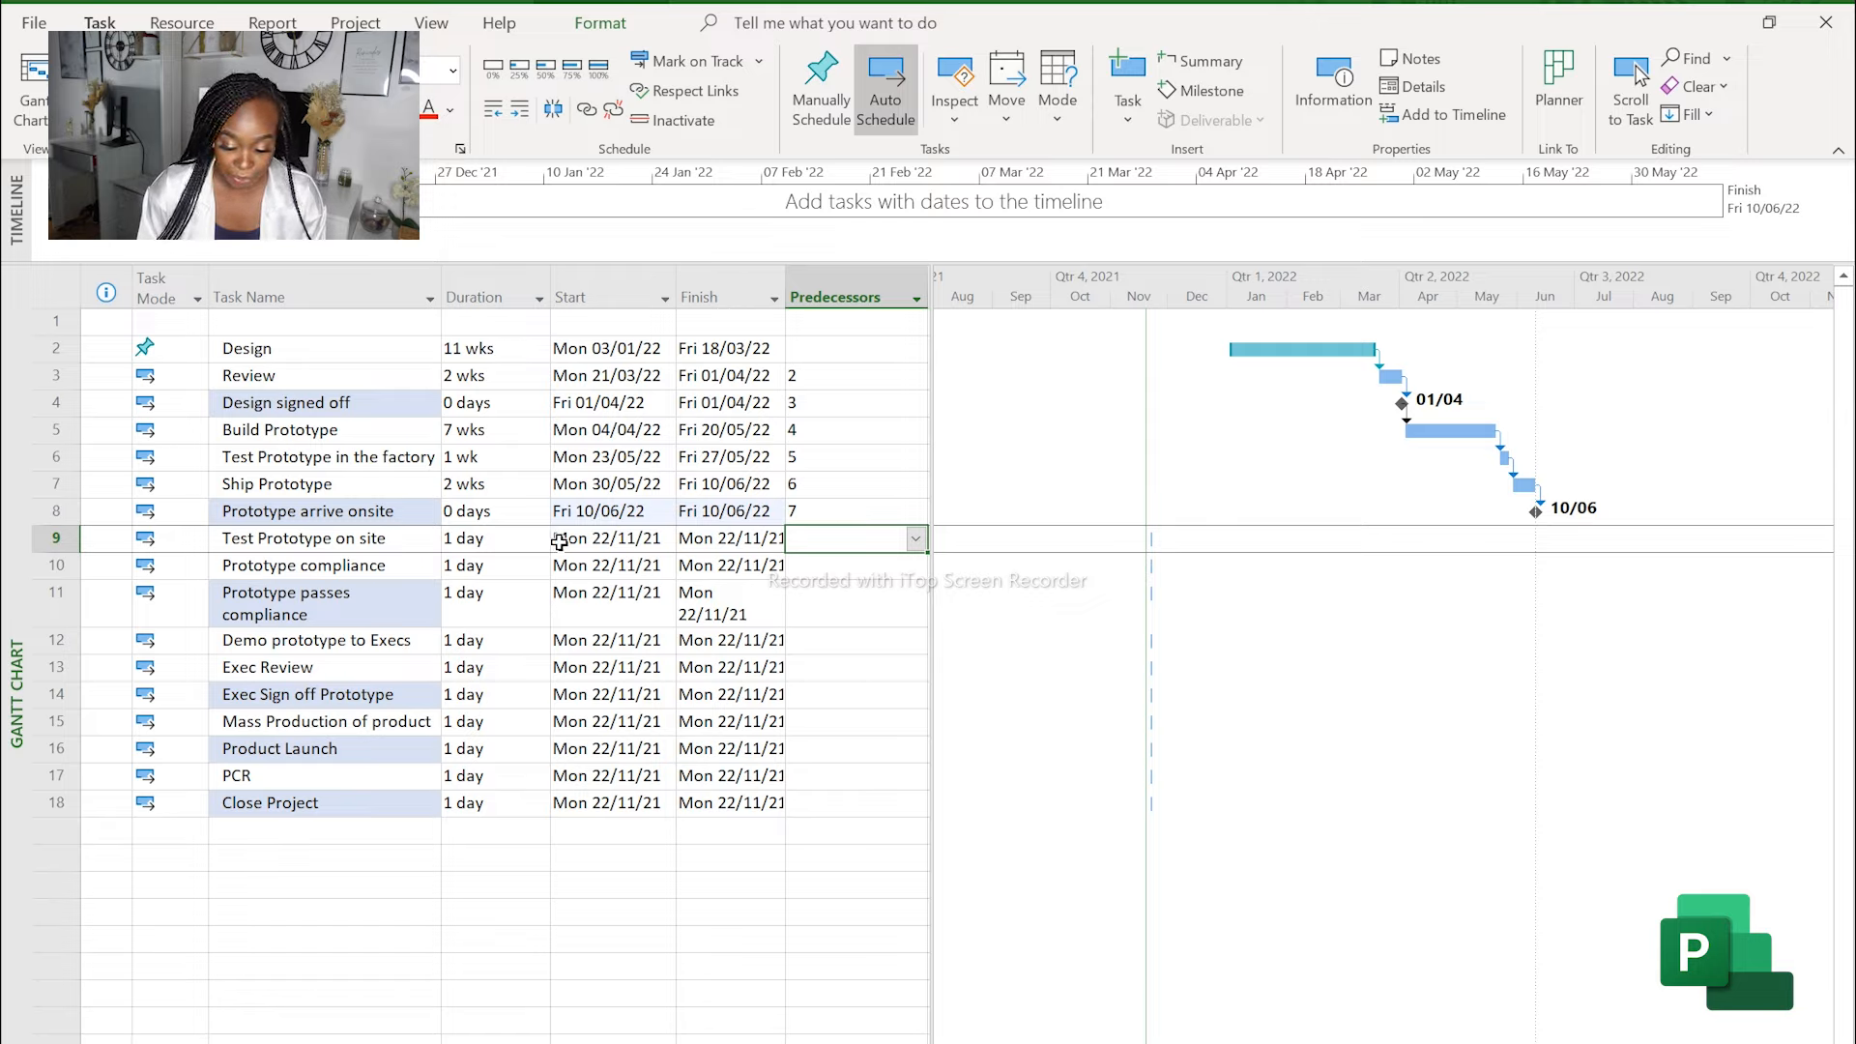
# Set the duration of the Test Prototype on site task to 5 weeks.
pyautogui.click(505, 546)
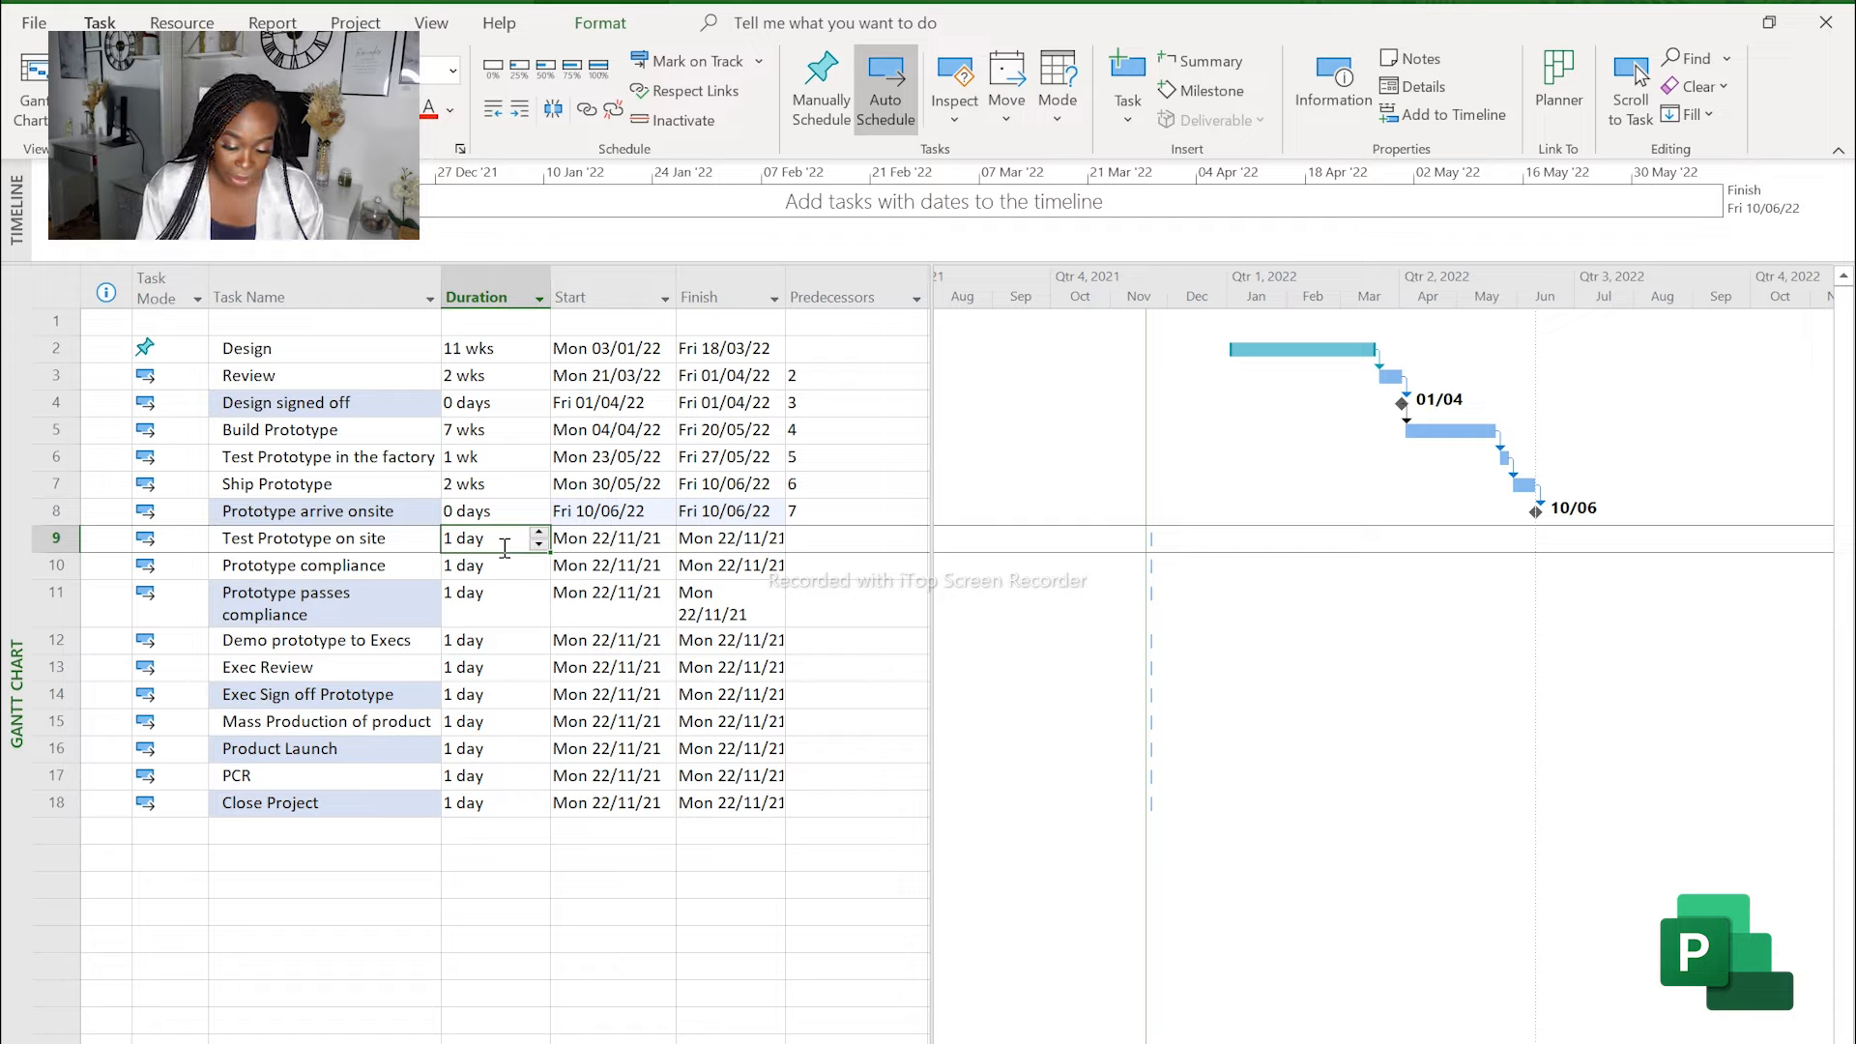
pyautogui.write('1')
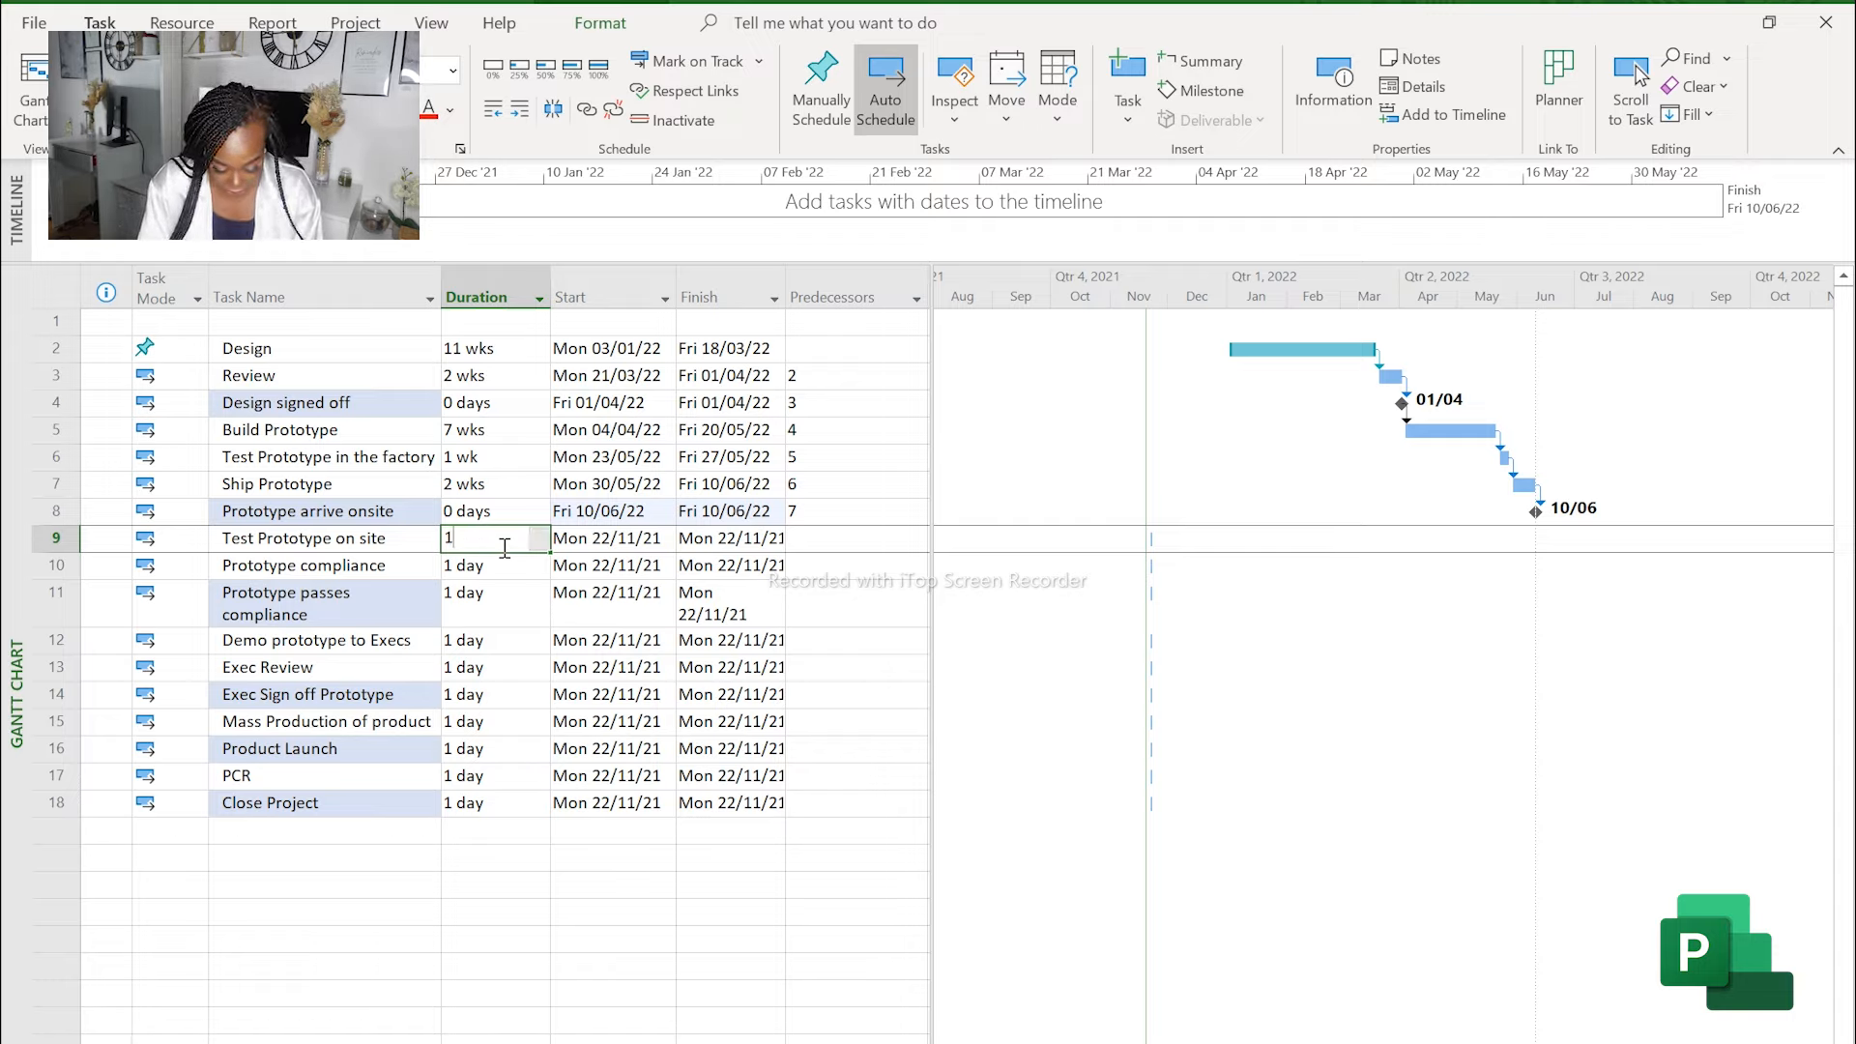
pyautogui.press('BackSpace')
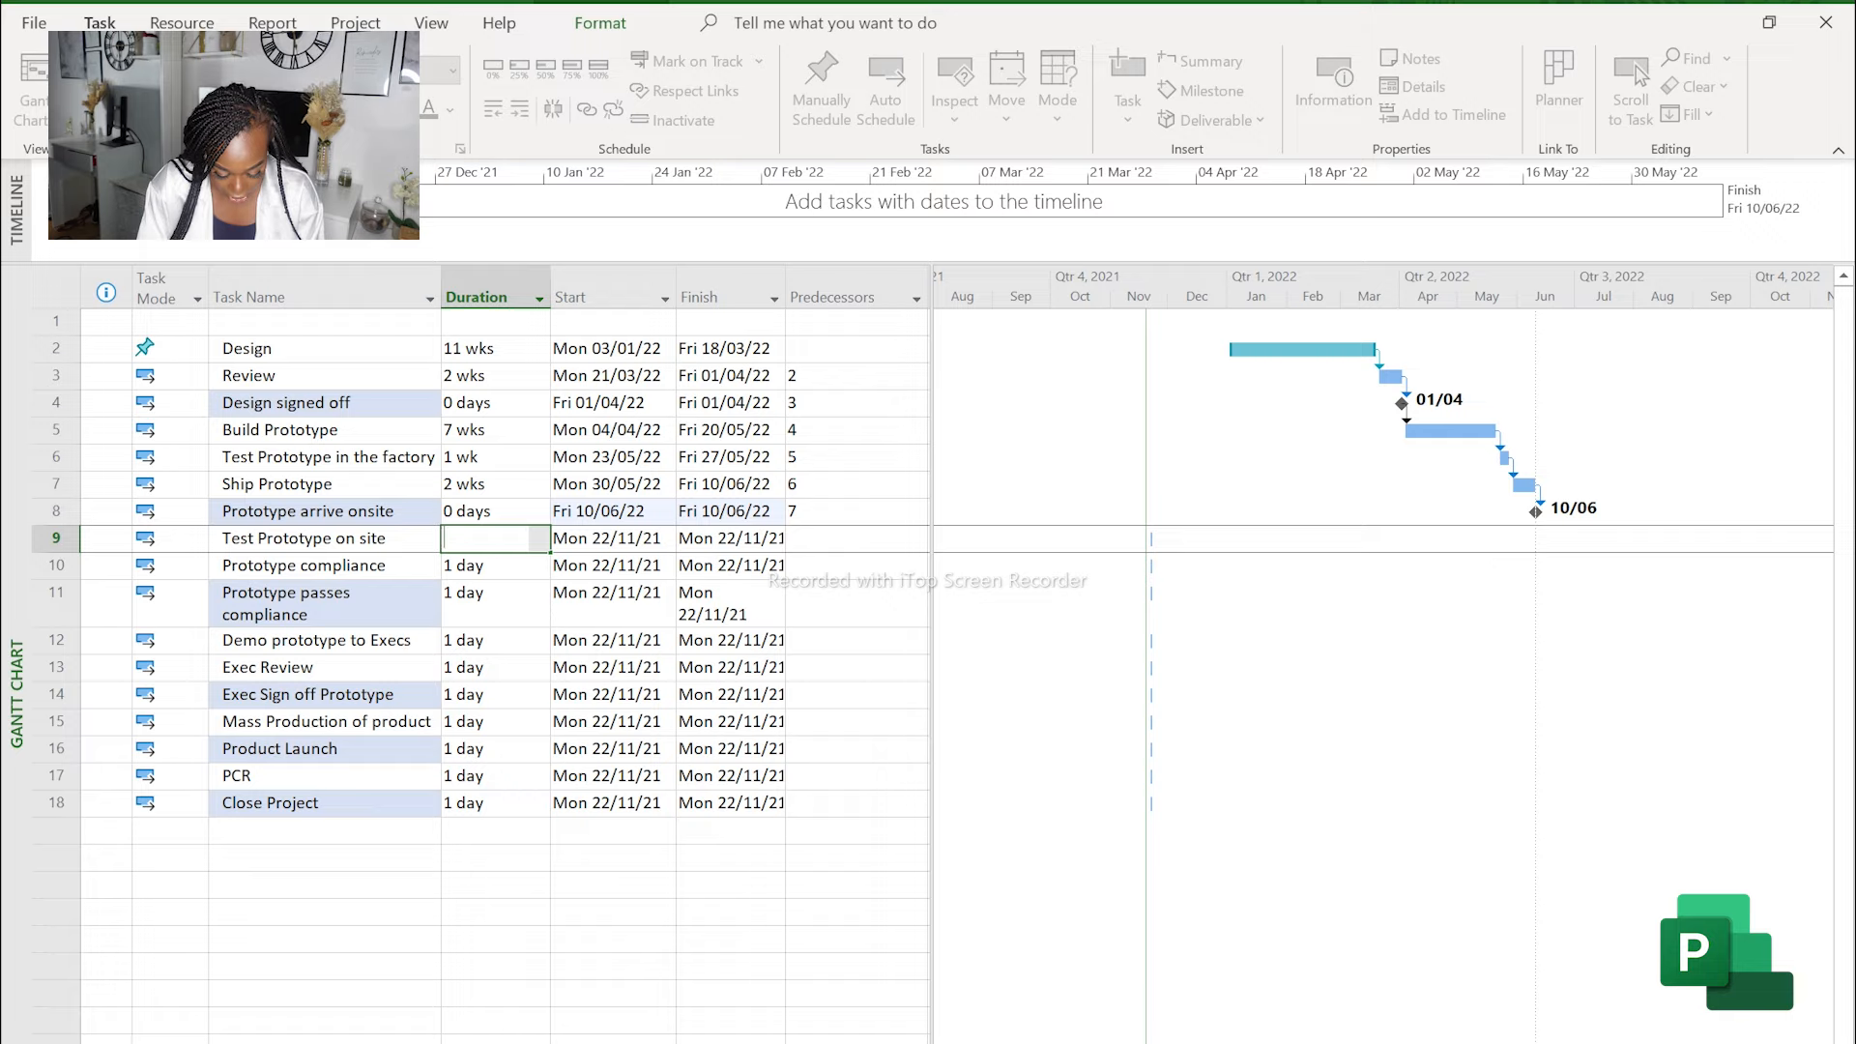
pyautogui.write('5')
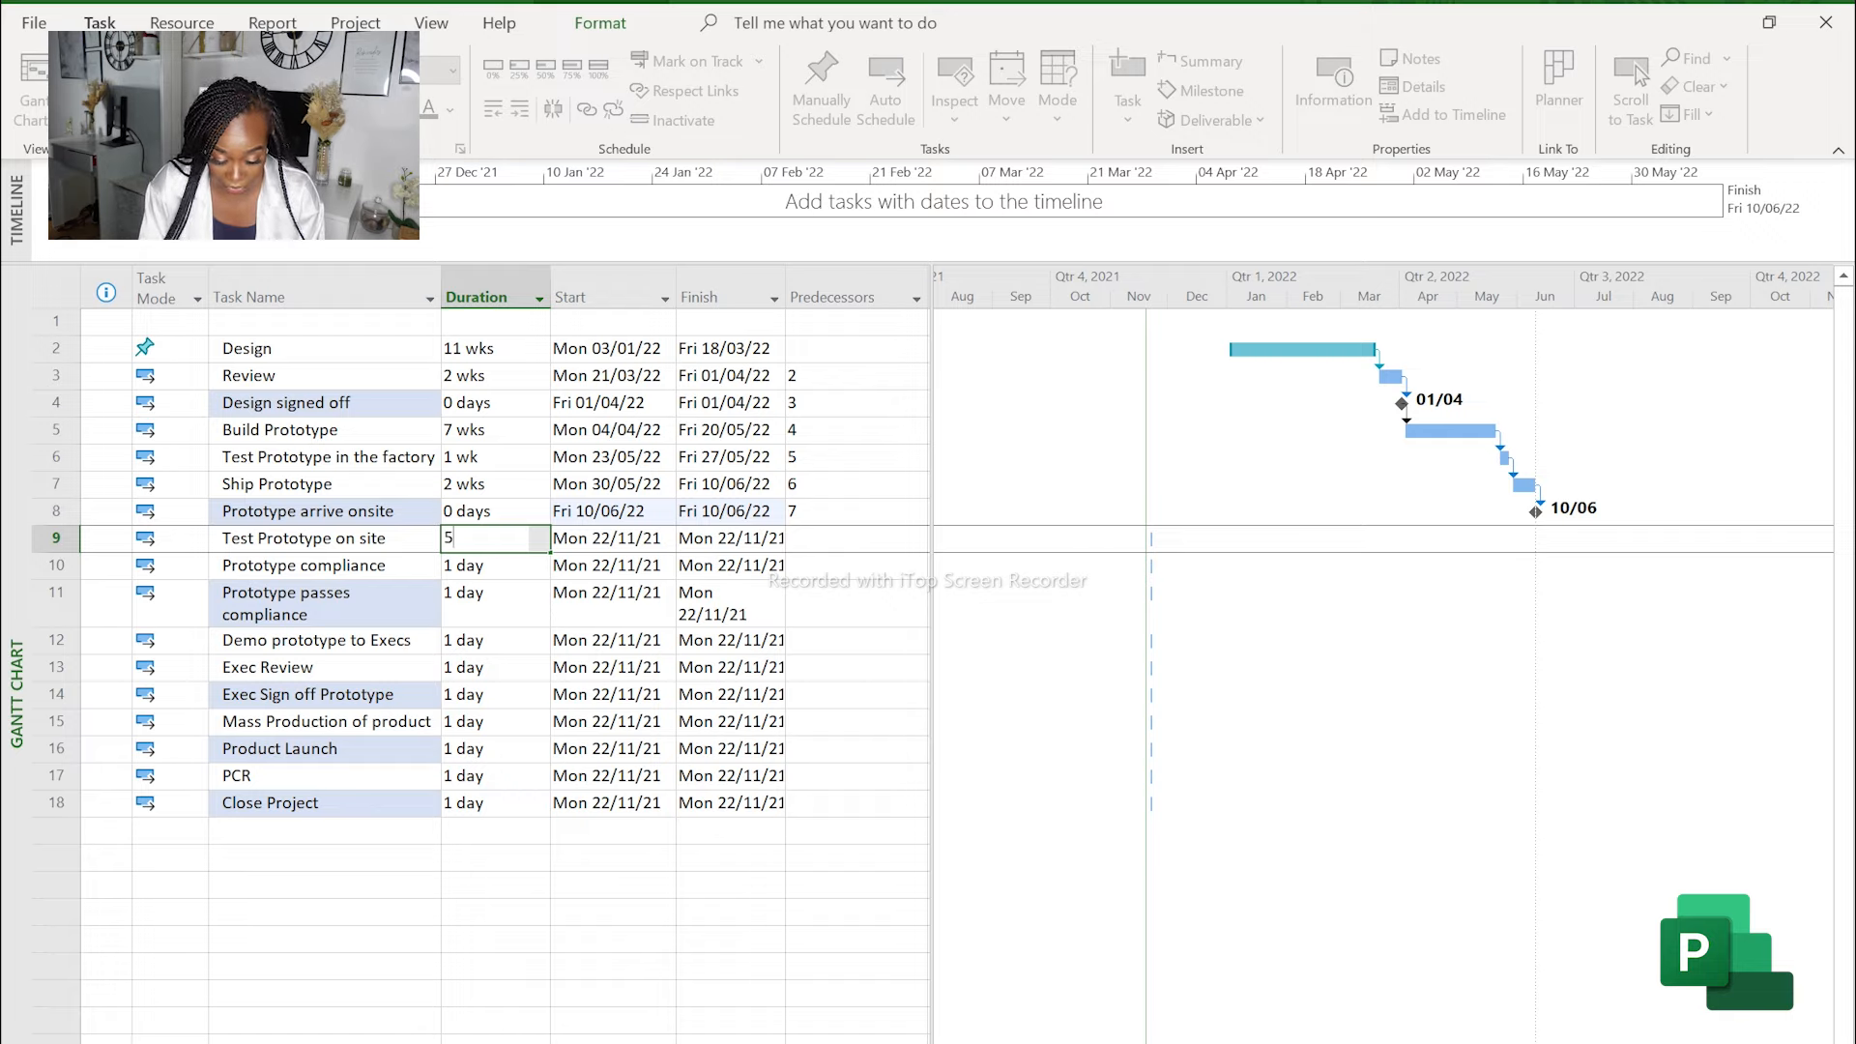
pyautogui.press('Return')
pyautogui.click(485, 541)
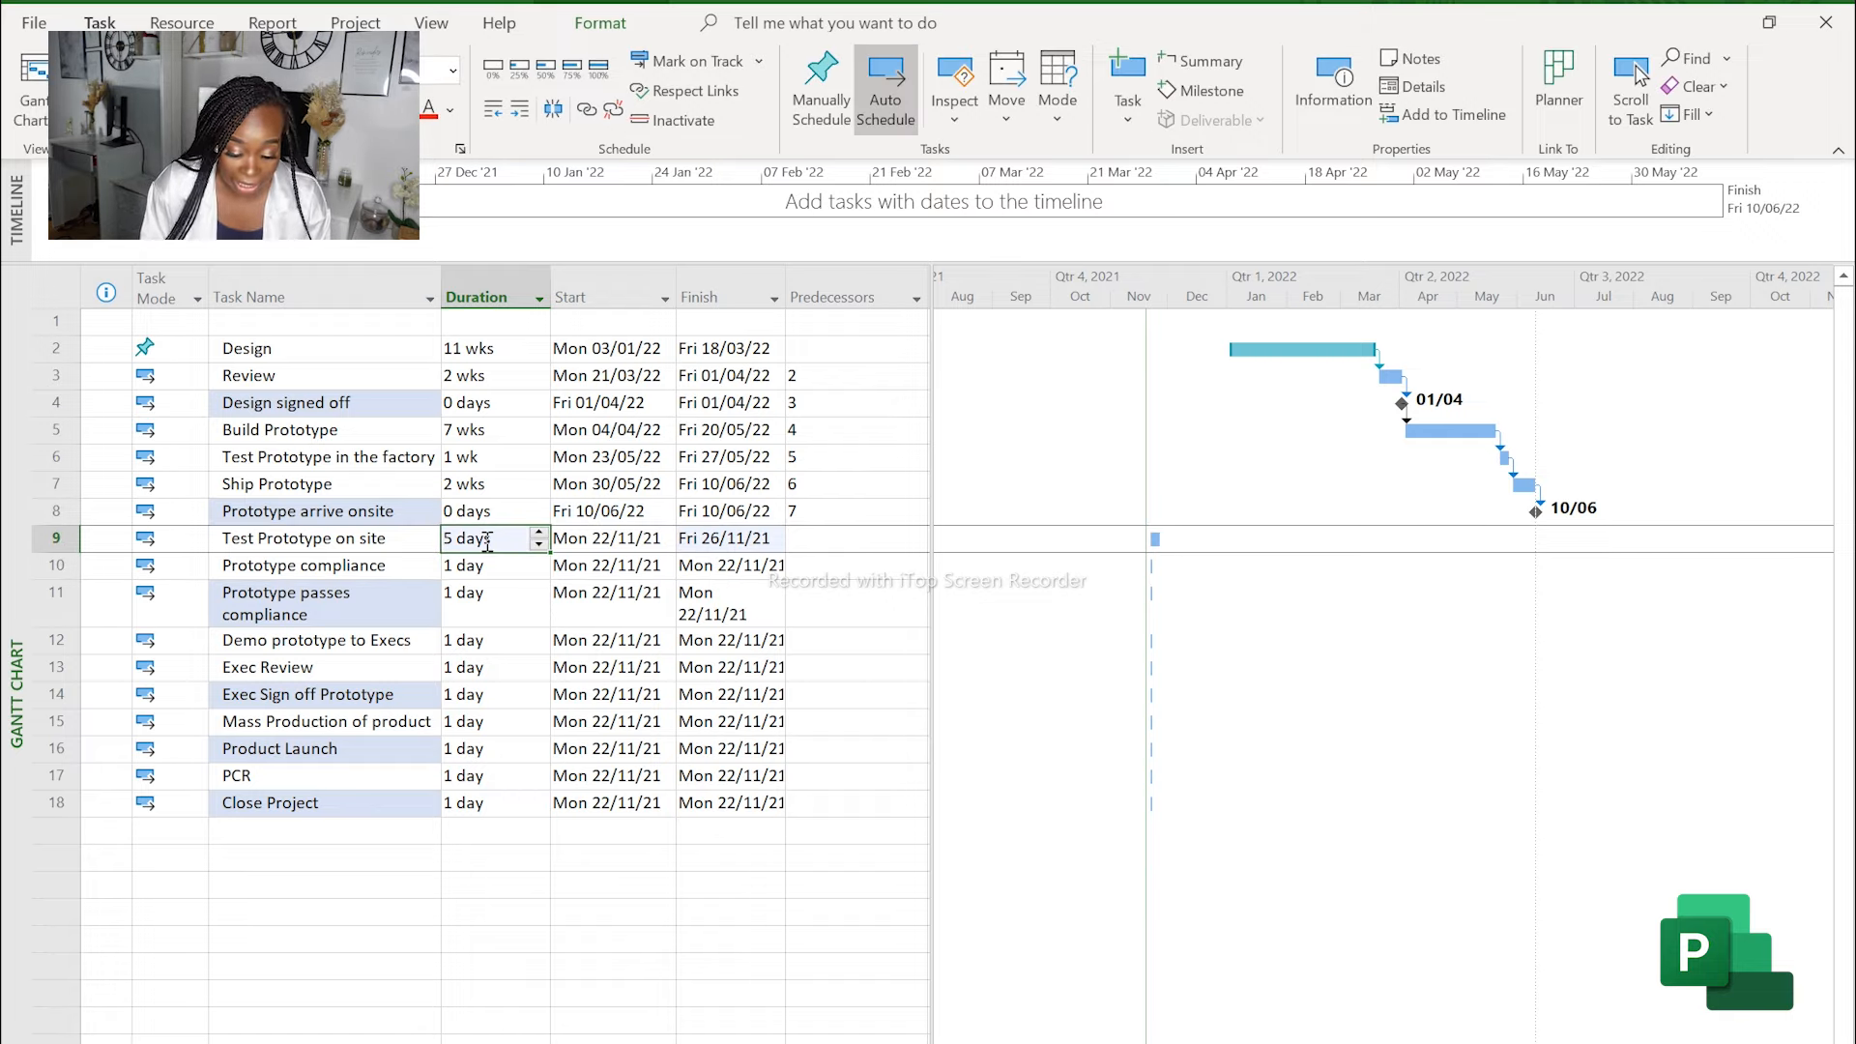
pyautogui.write('5w')
pyautogui.press('Return')
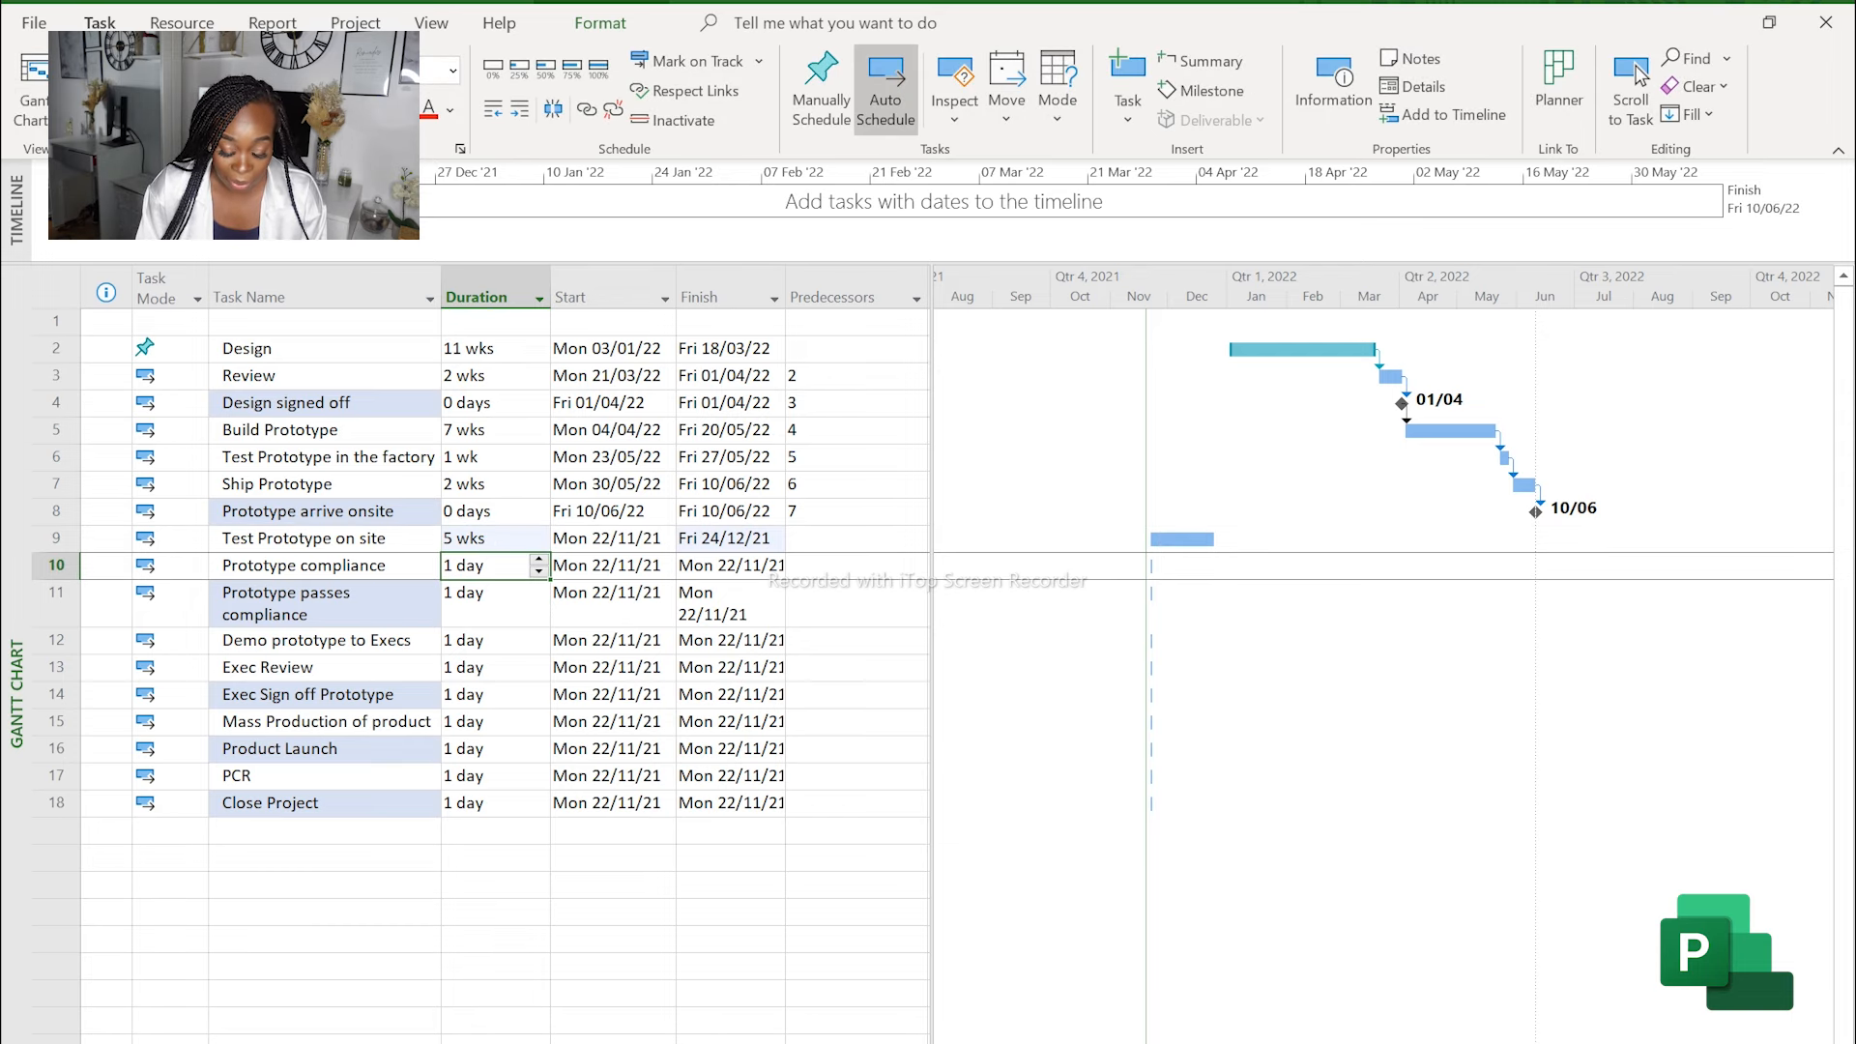
# Check the Test Prototype on site bar's weeks in the Excel Gantt chart, and return to Project1 in Microsoft Project.
pyautogui.hotkey('alt', 'Tab')
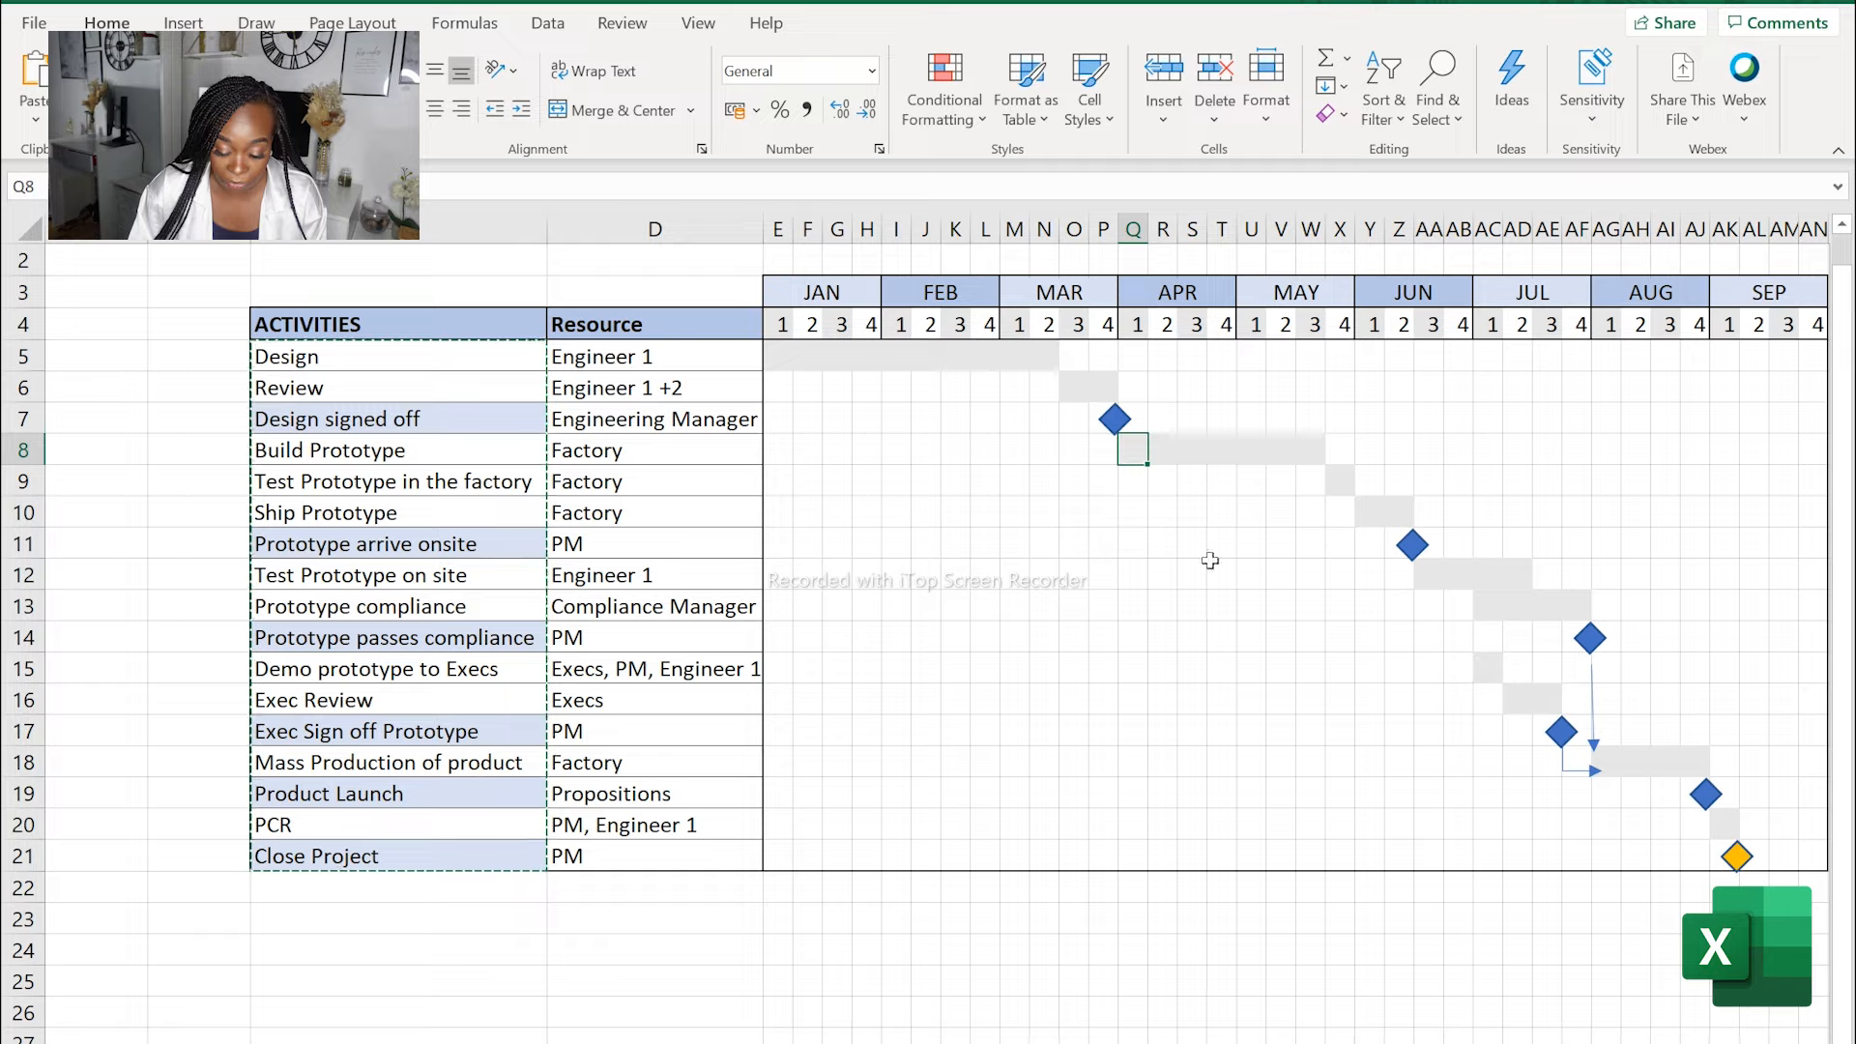
pyautogui.moveTo(1428, 570); pyautogui.dragTo(1530, 569)
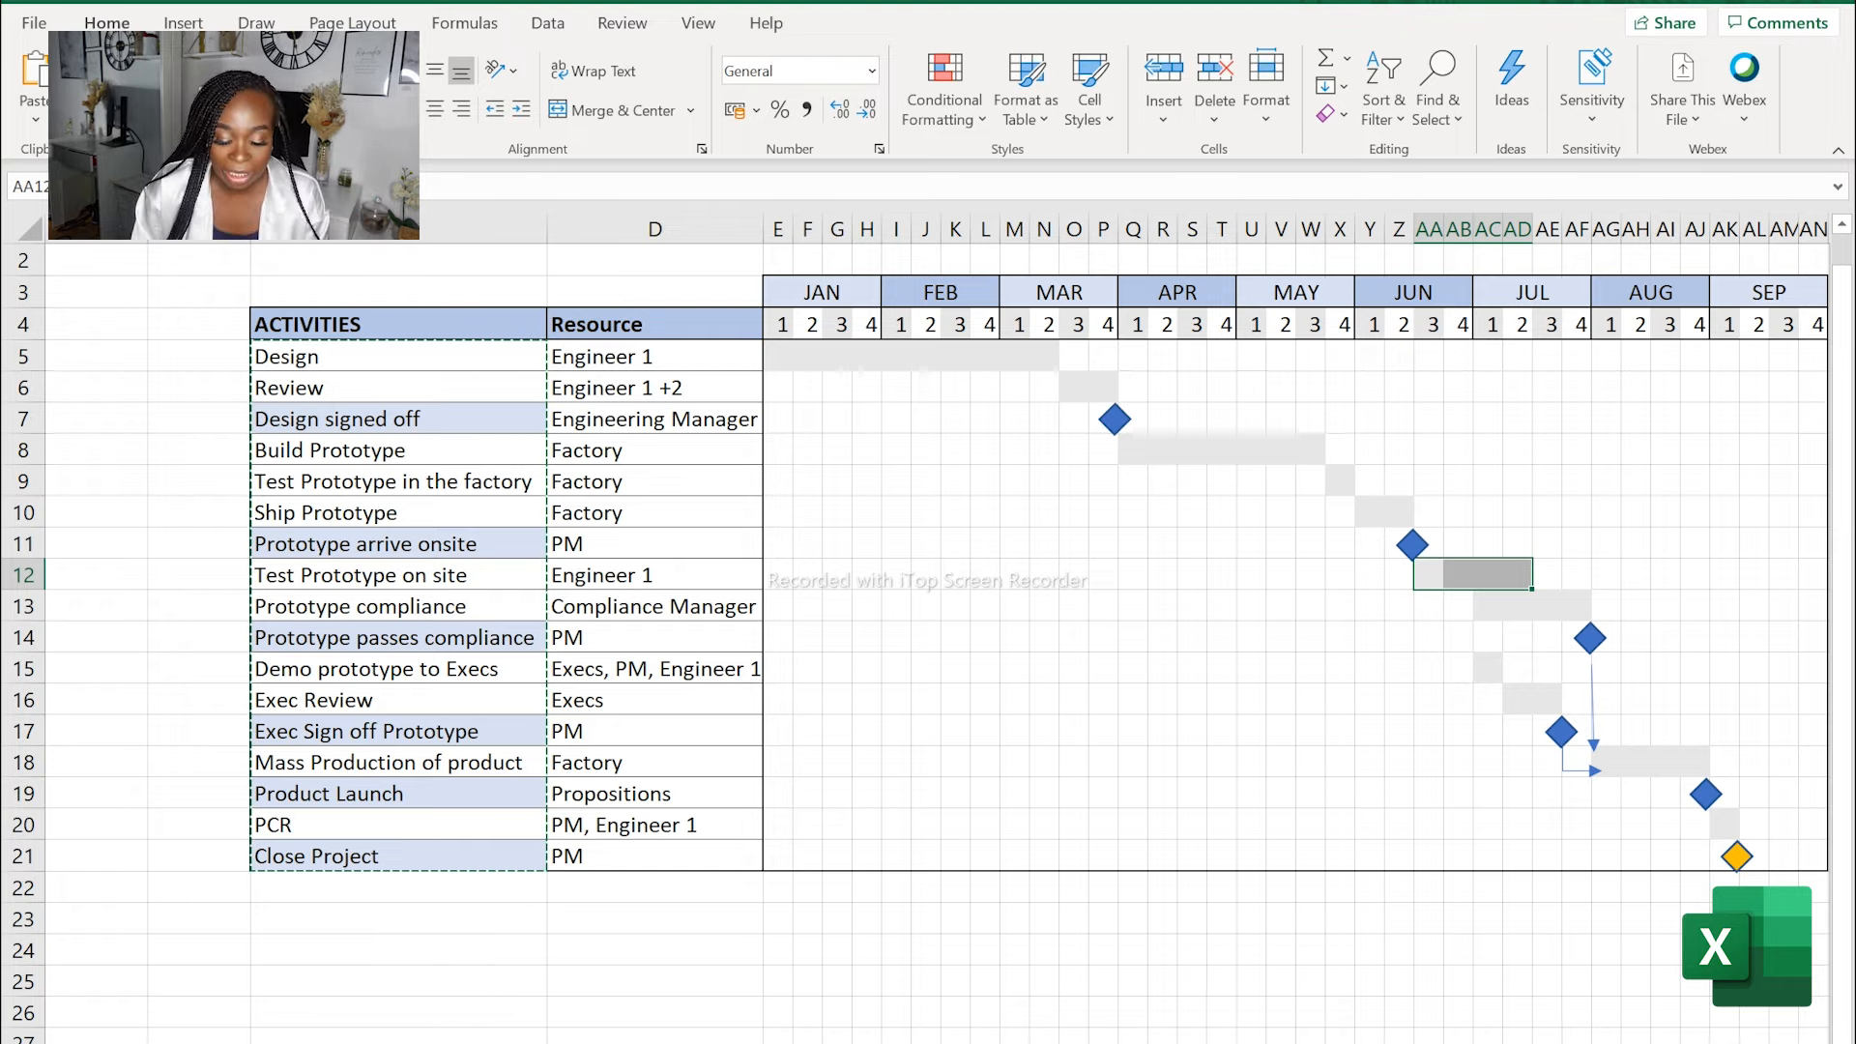
pyautogui.click(1129, 1043)
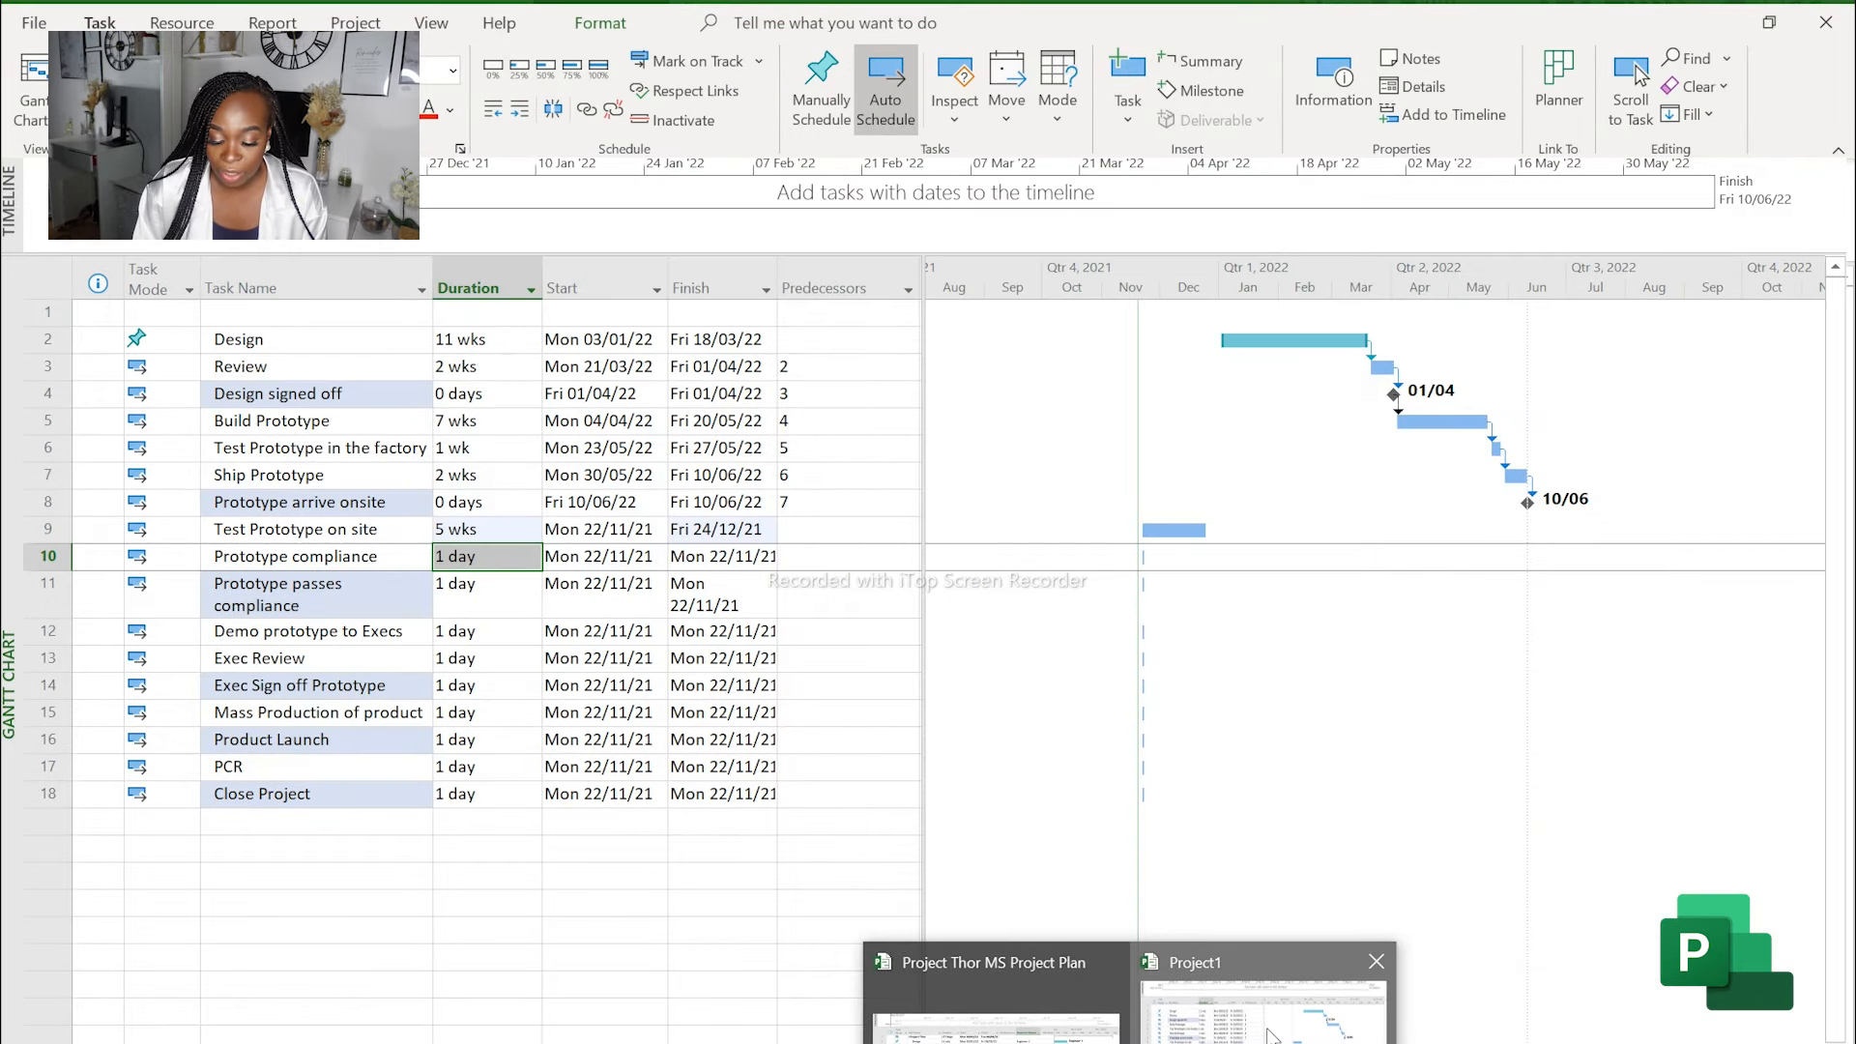
pyautogui.click(1252, 994)
# Link the Test Prototype on site task to task 8 as its predecessor.
pyautogui.click(820, 539)
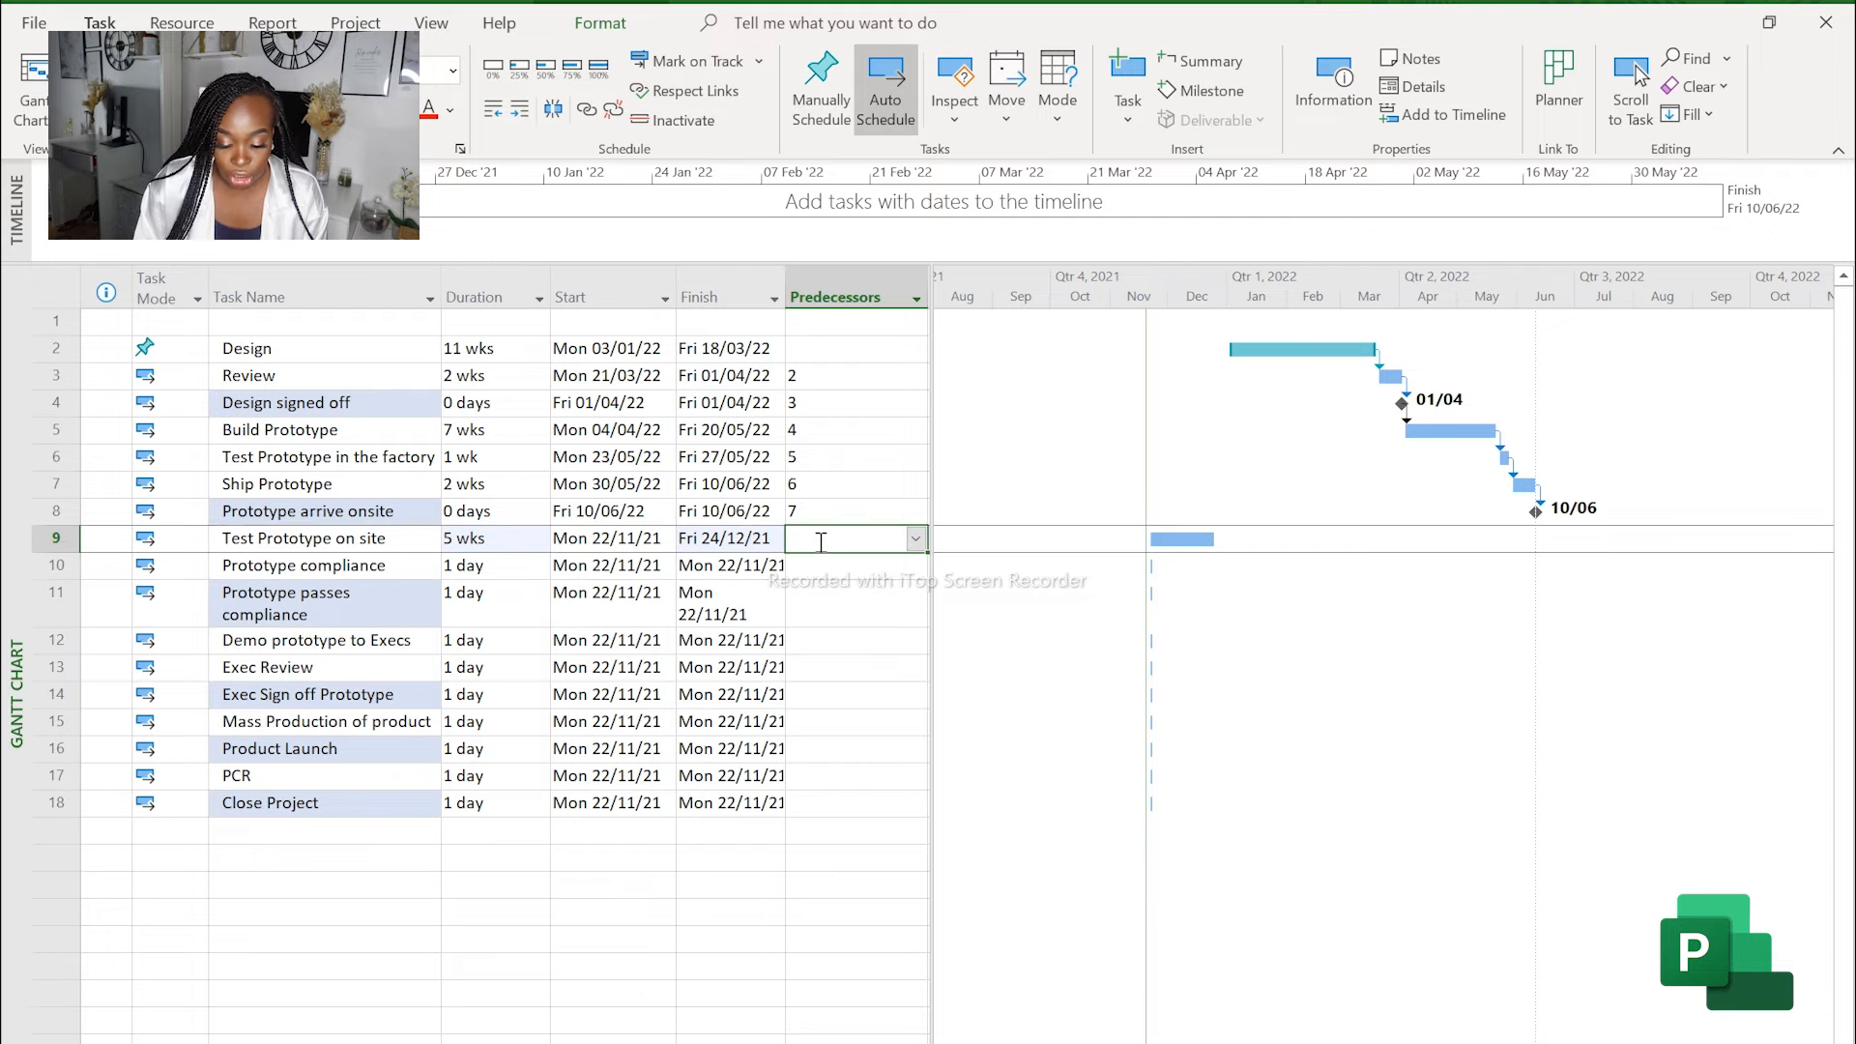
pyautogui.write('8')
pyautogui.press('Return')
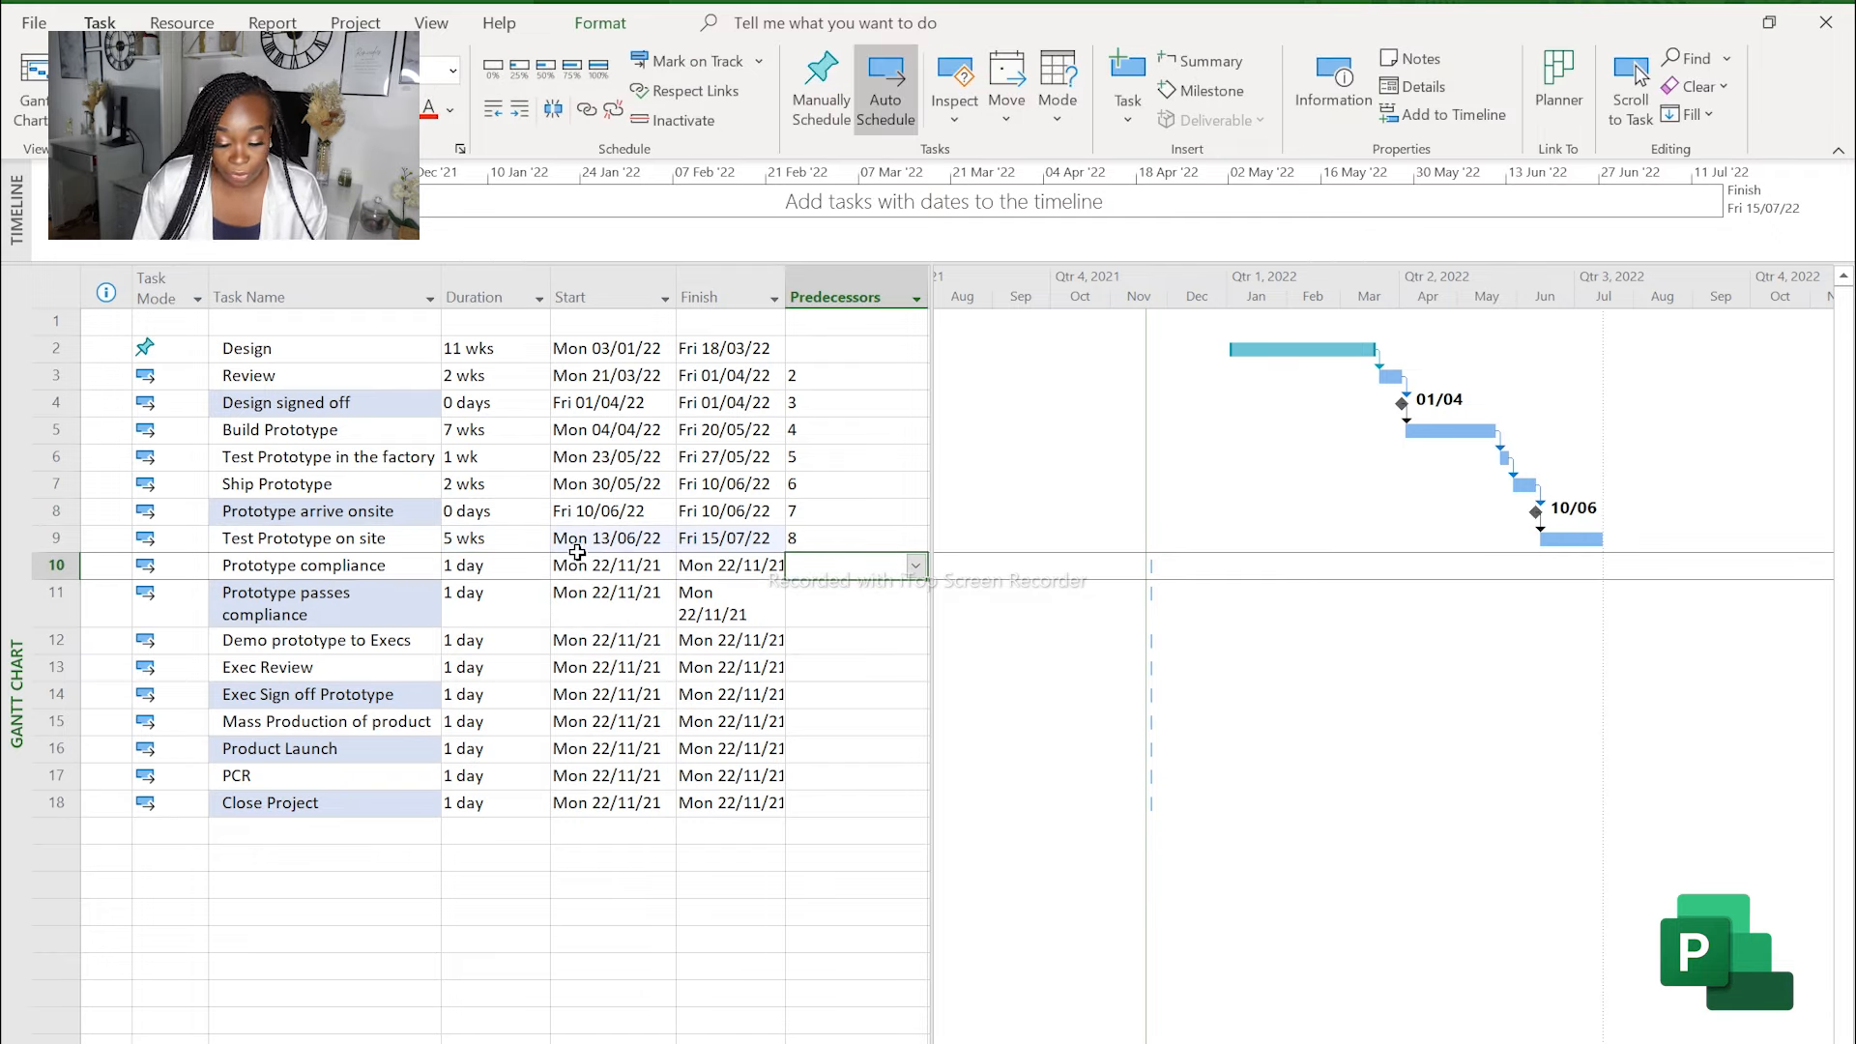
pyautogui.click(819, 544)
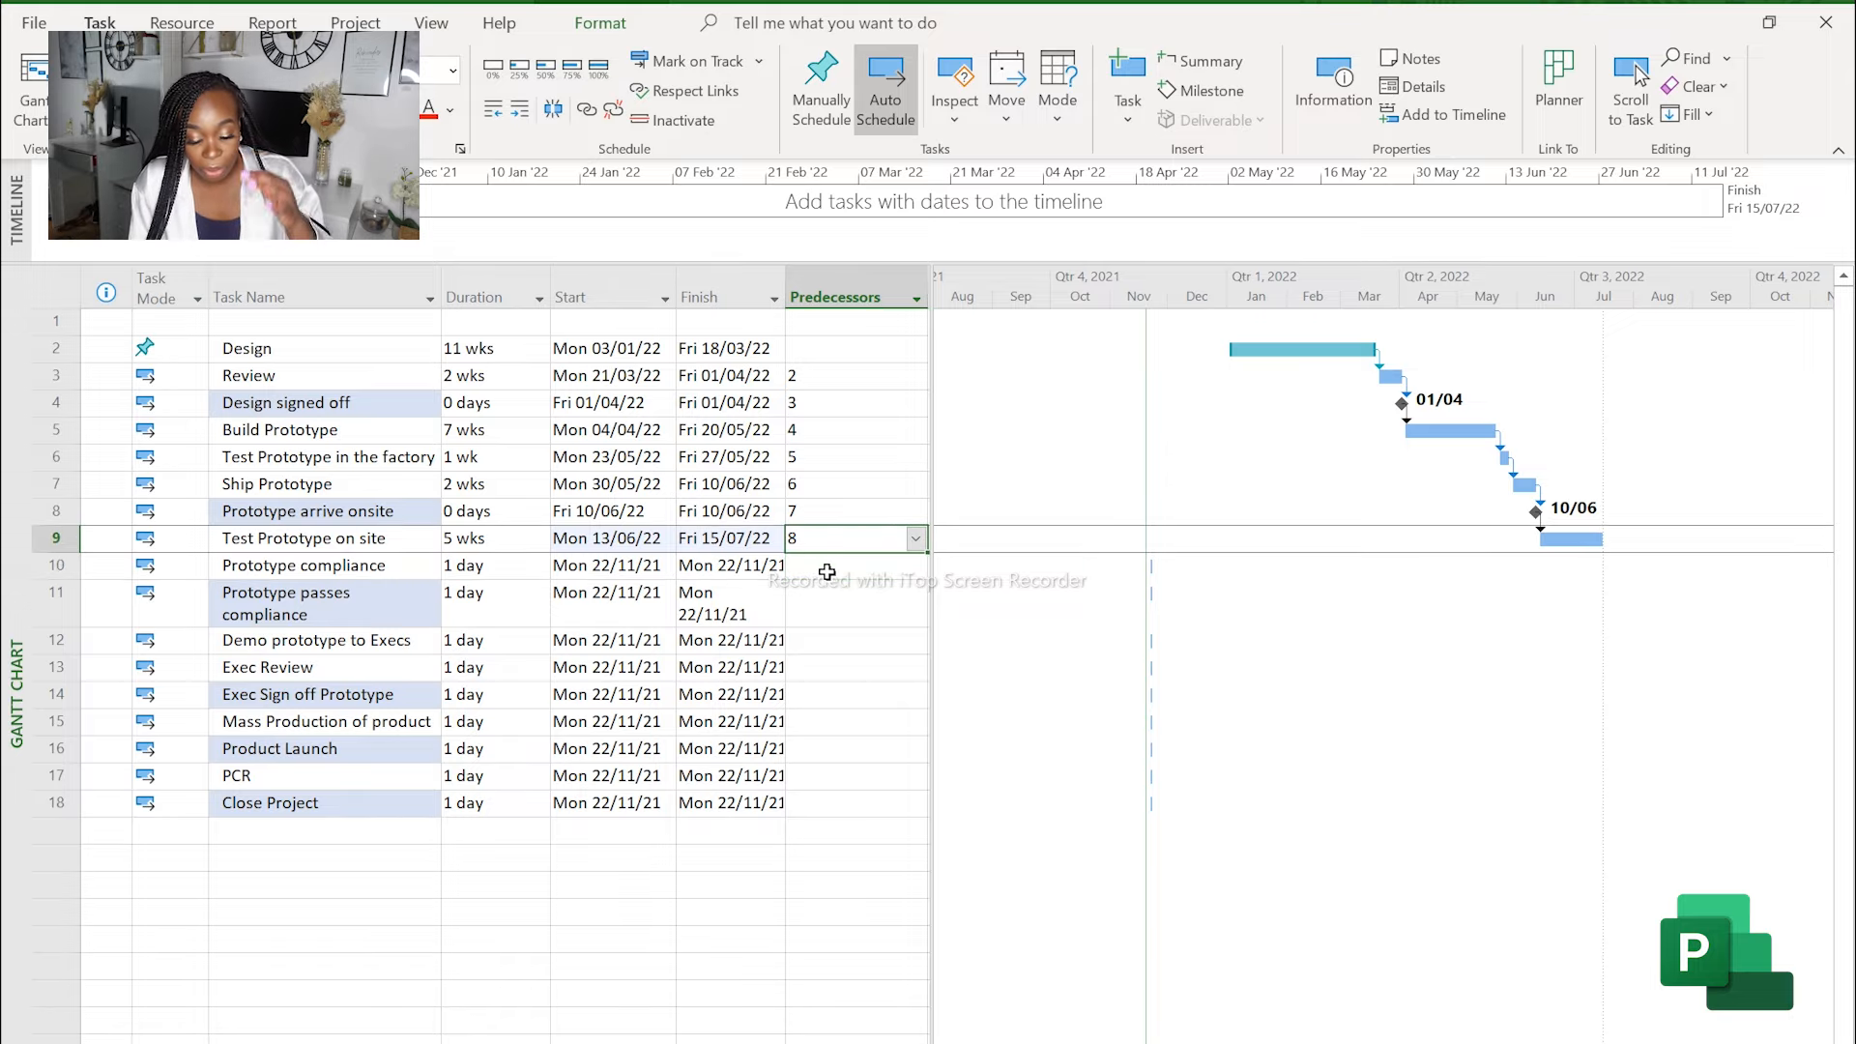
# Give the Prototype compliance task a start-to-start predecessor with a two-week lag on task 9, entered as 9SS+2w.
pyautogui.click(828, 572)
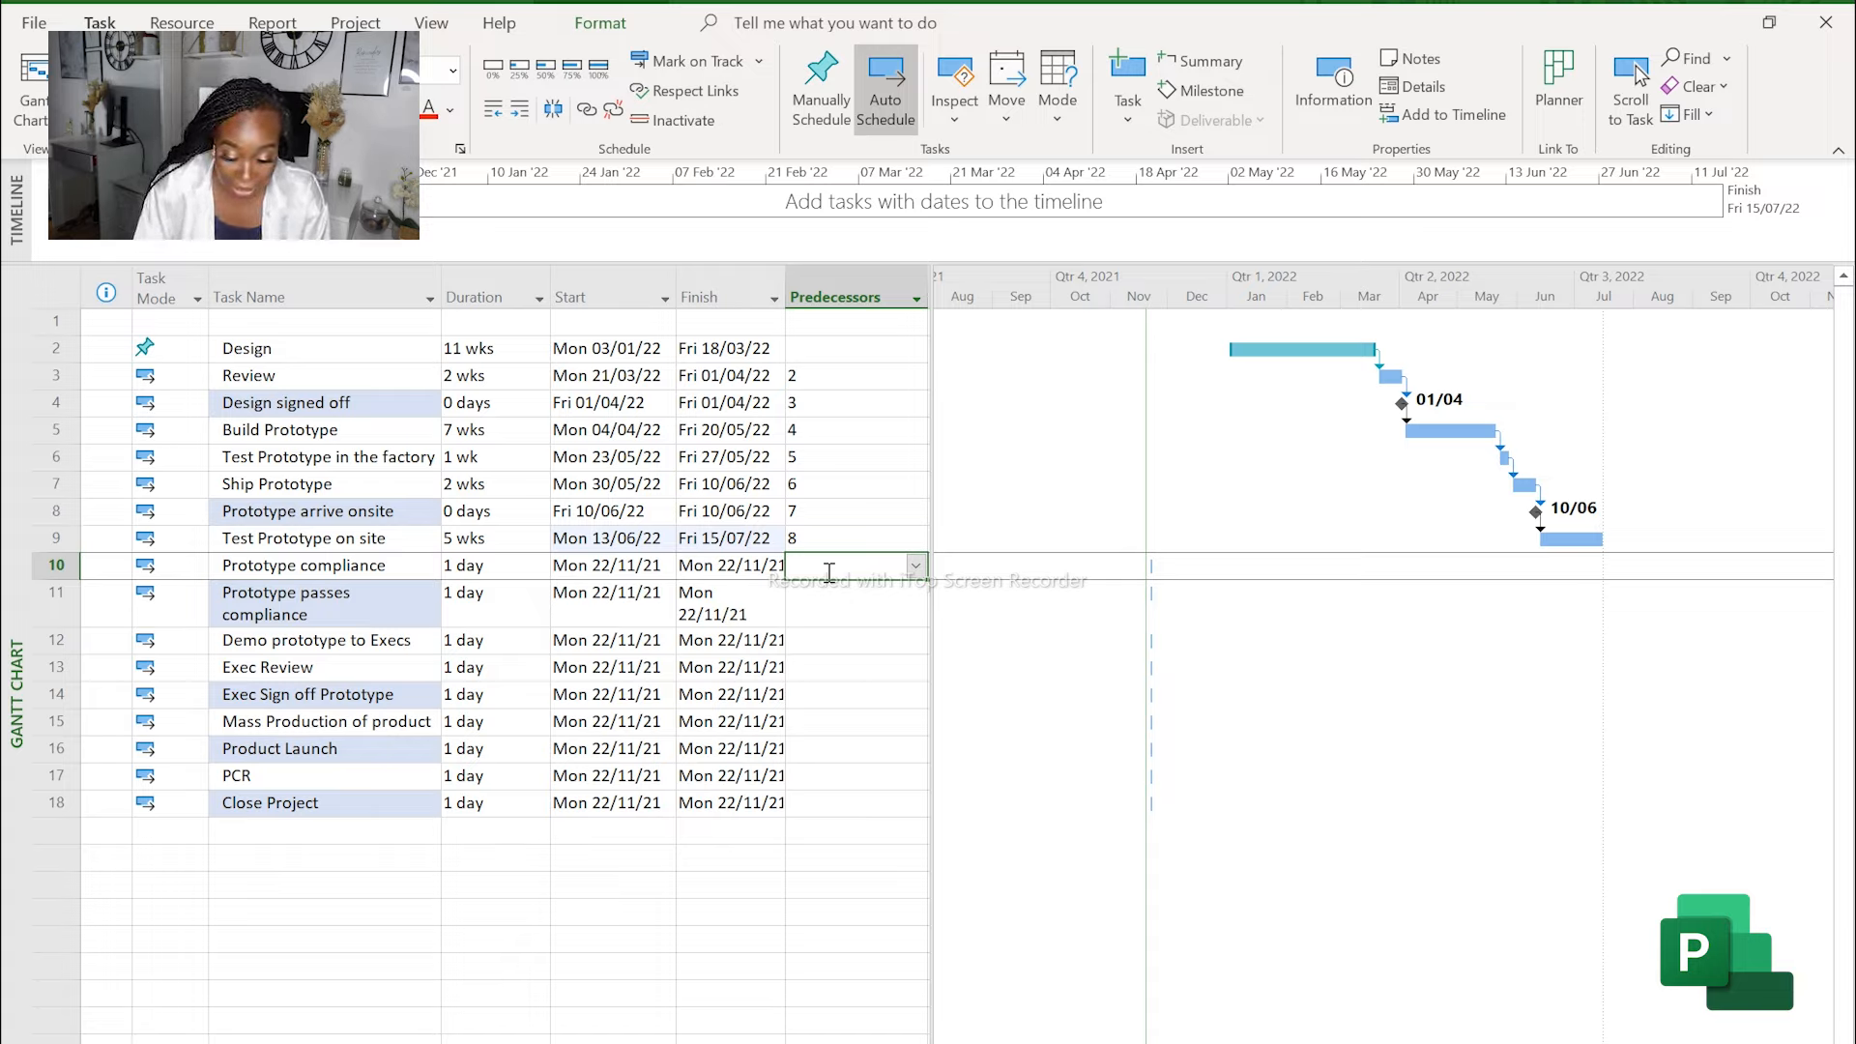
pyautogui.write('9')
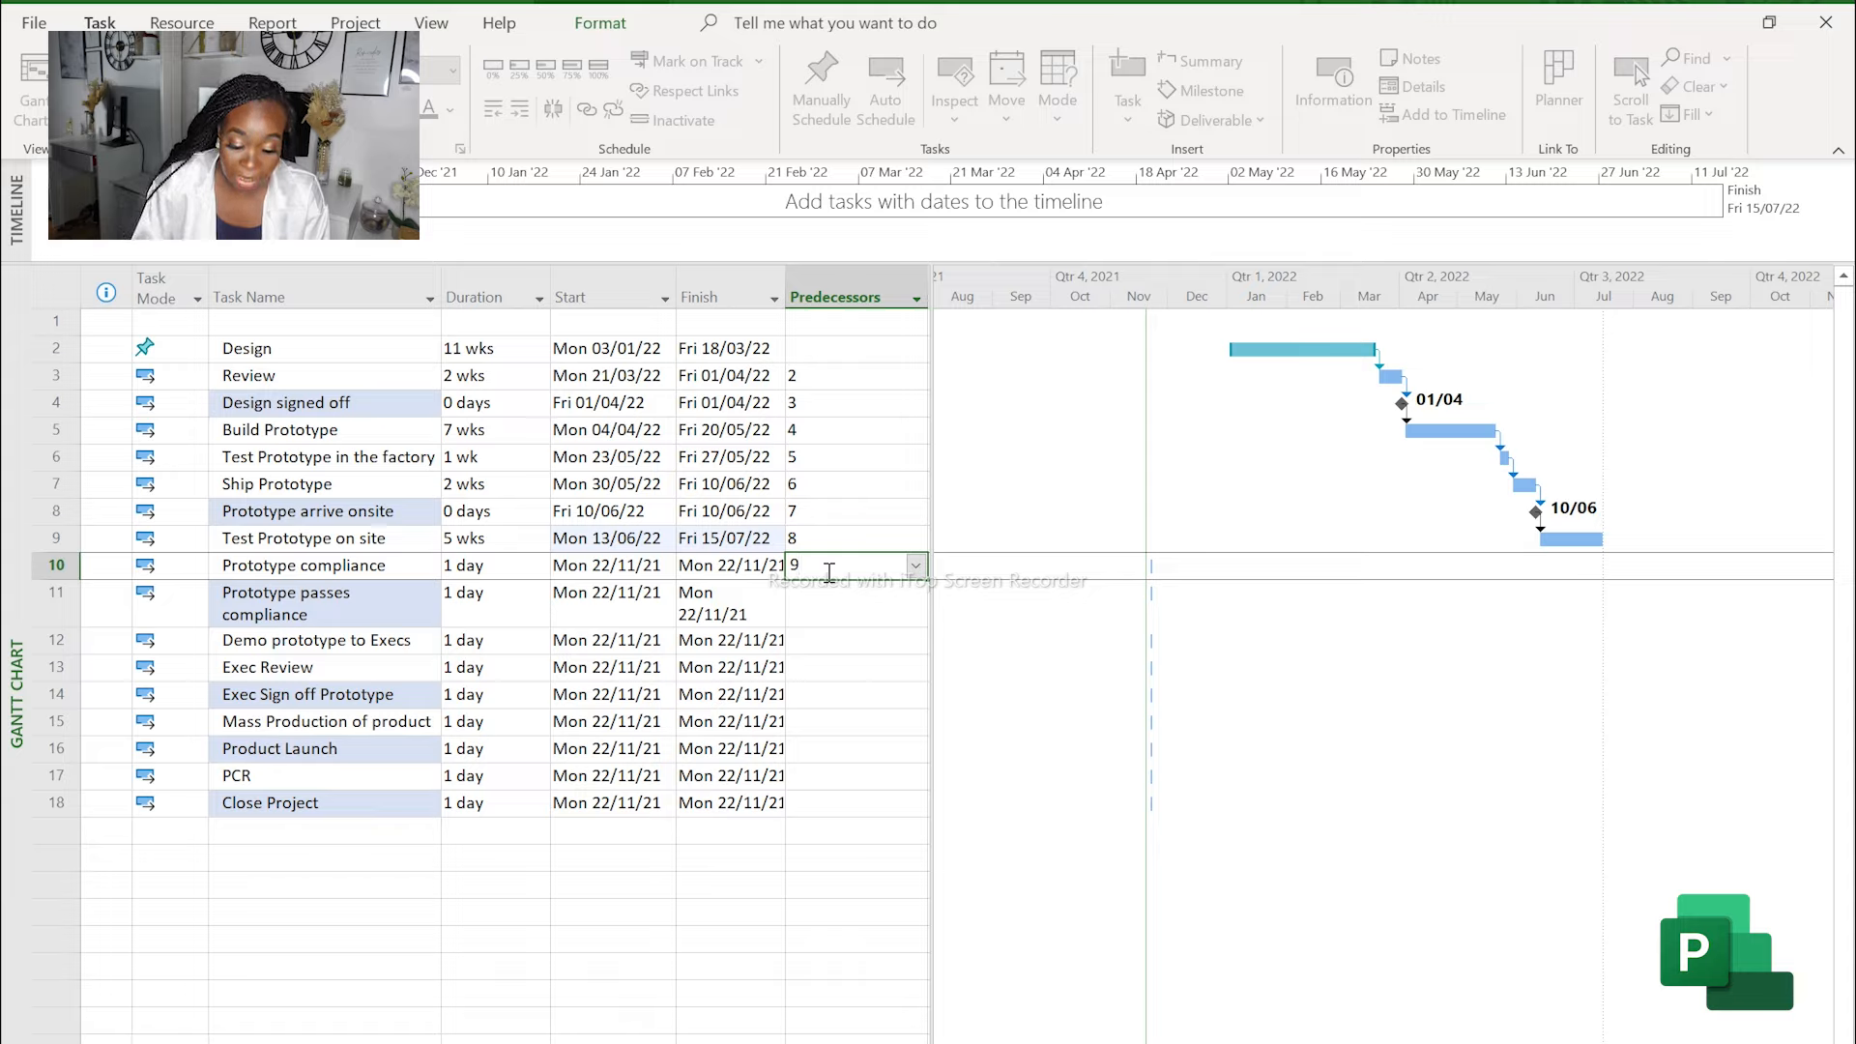
pyautogui.write('SS')
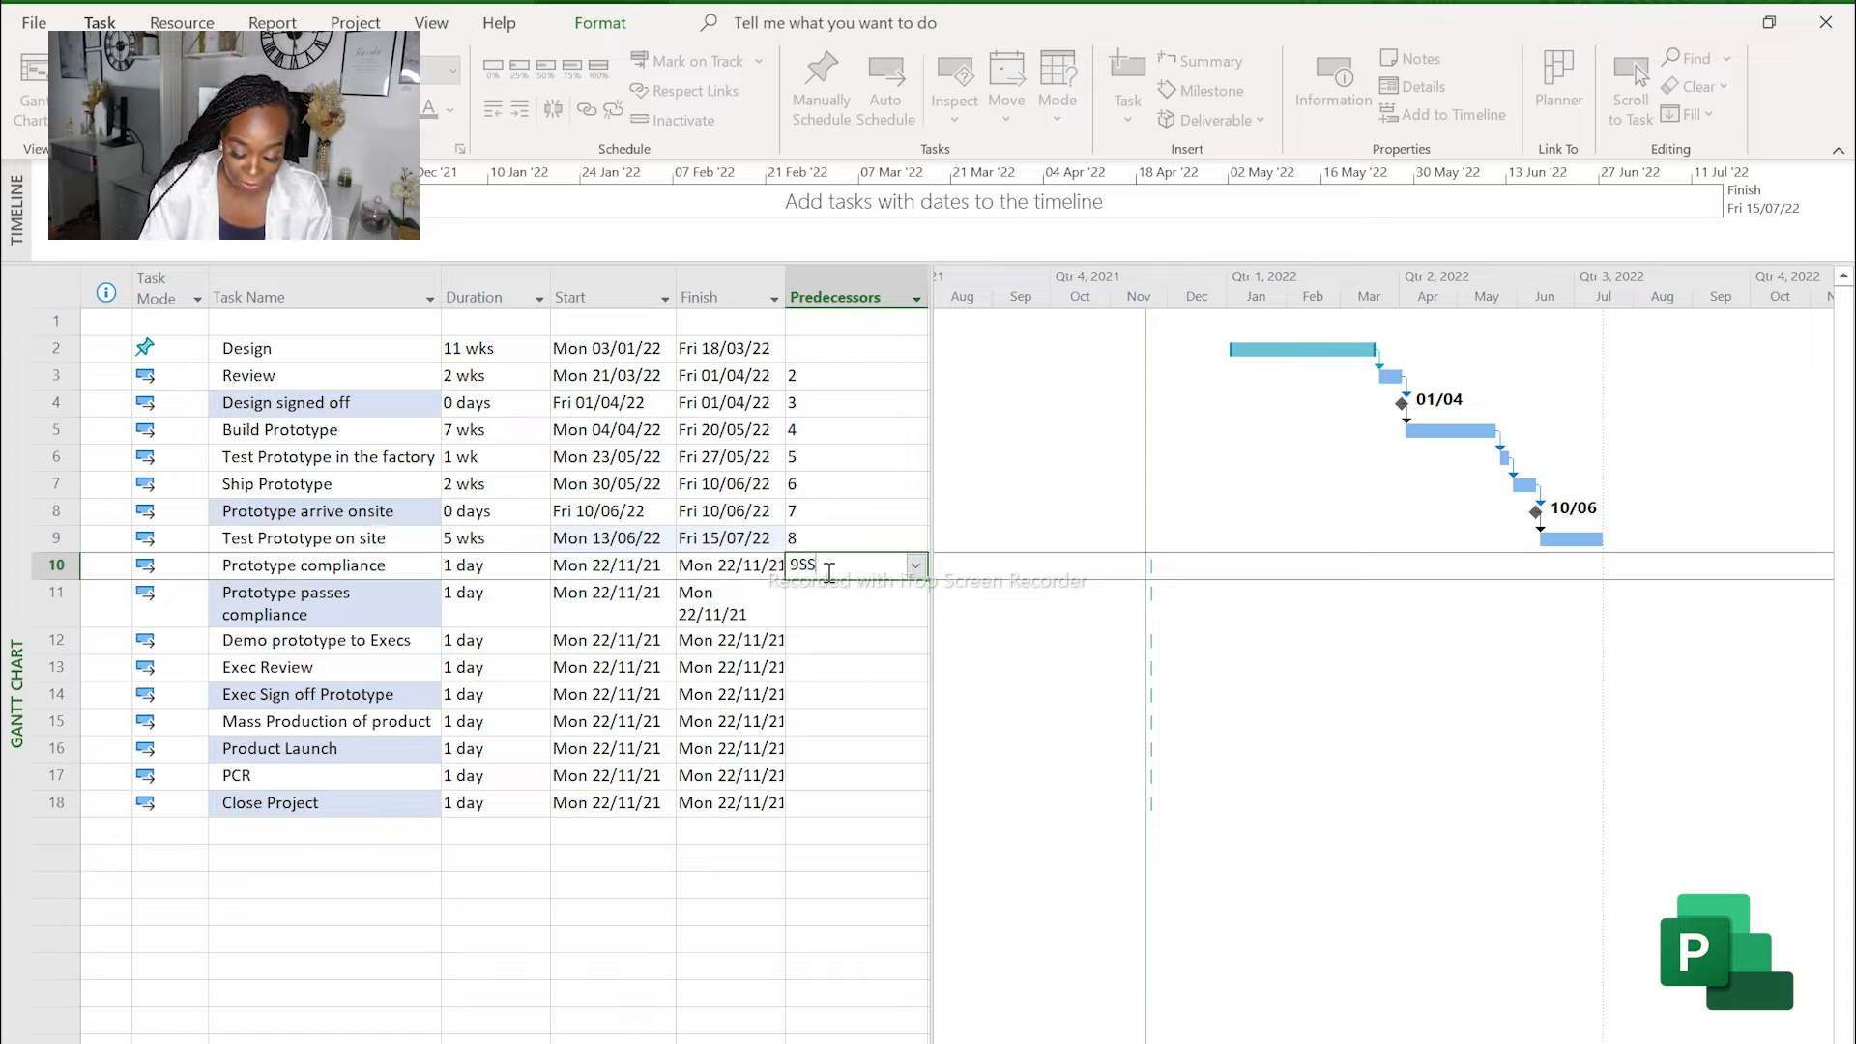
pyautogui.write('+')
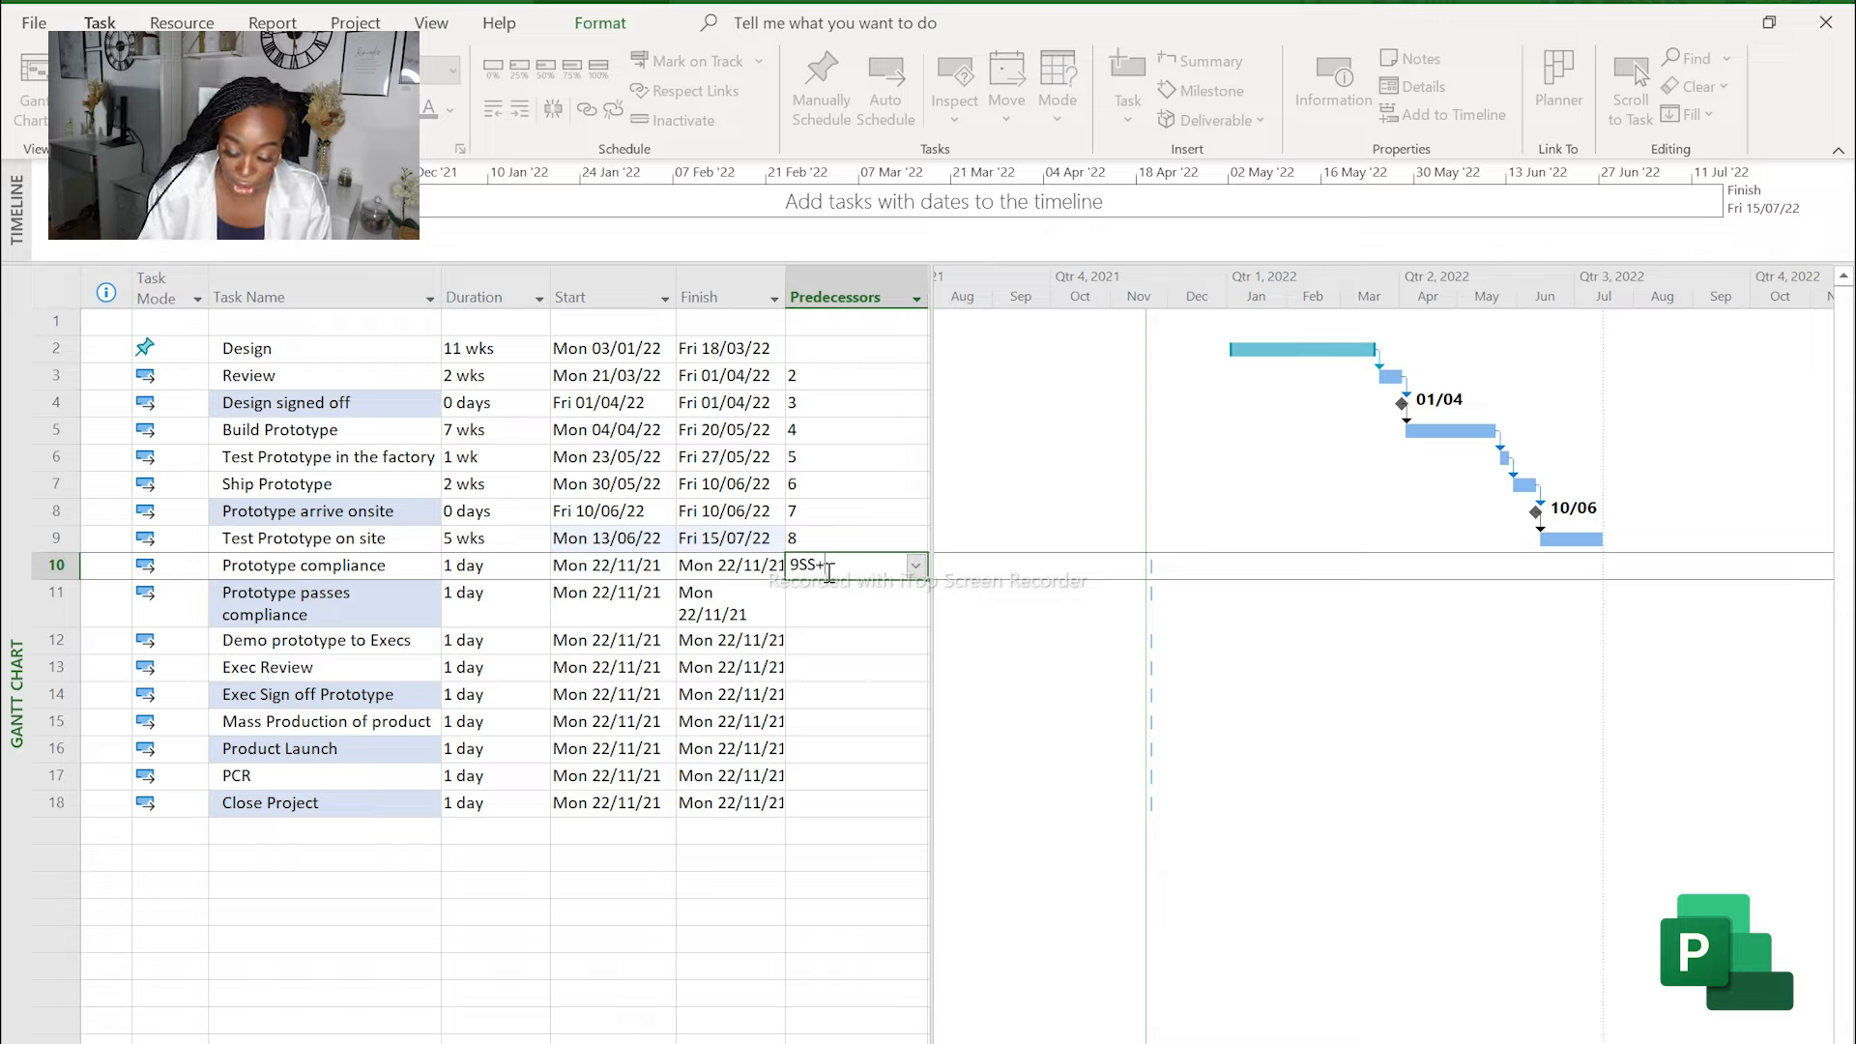
pyautogui.write('2w')
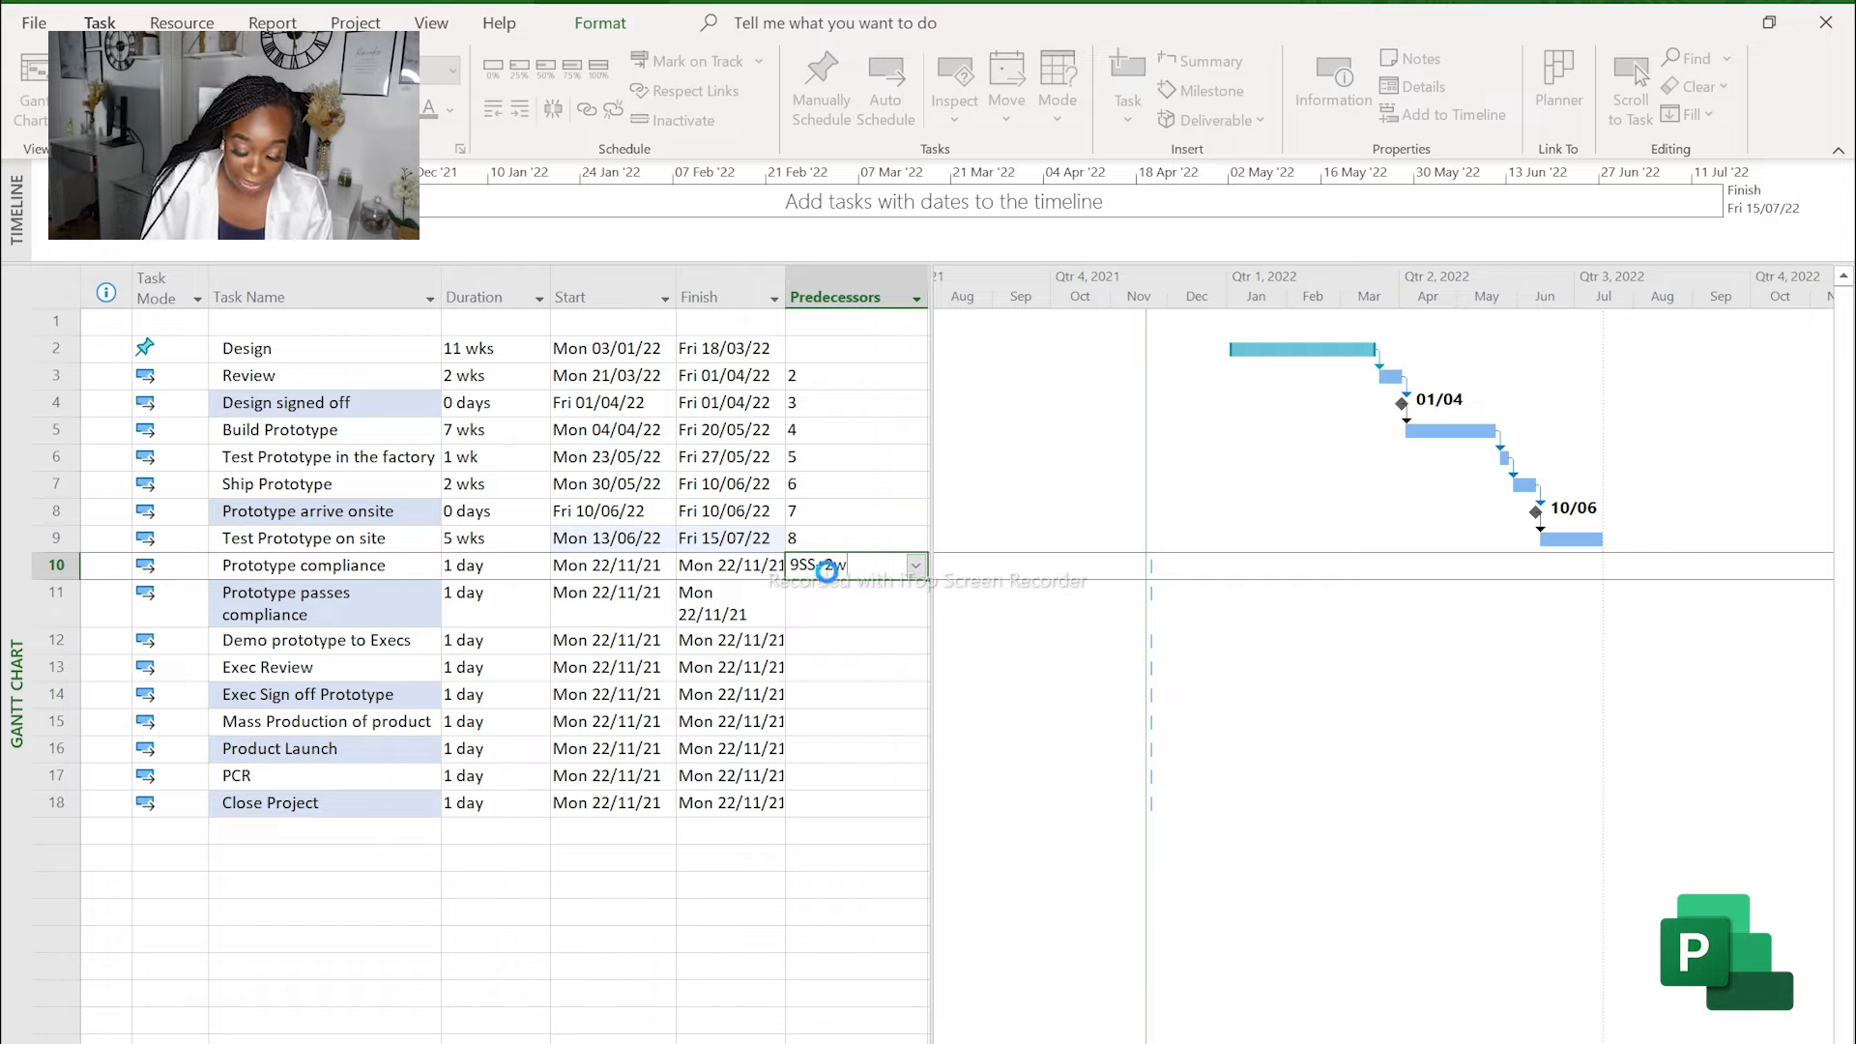
pyautogui.press('Return')
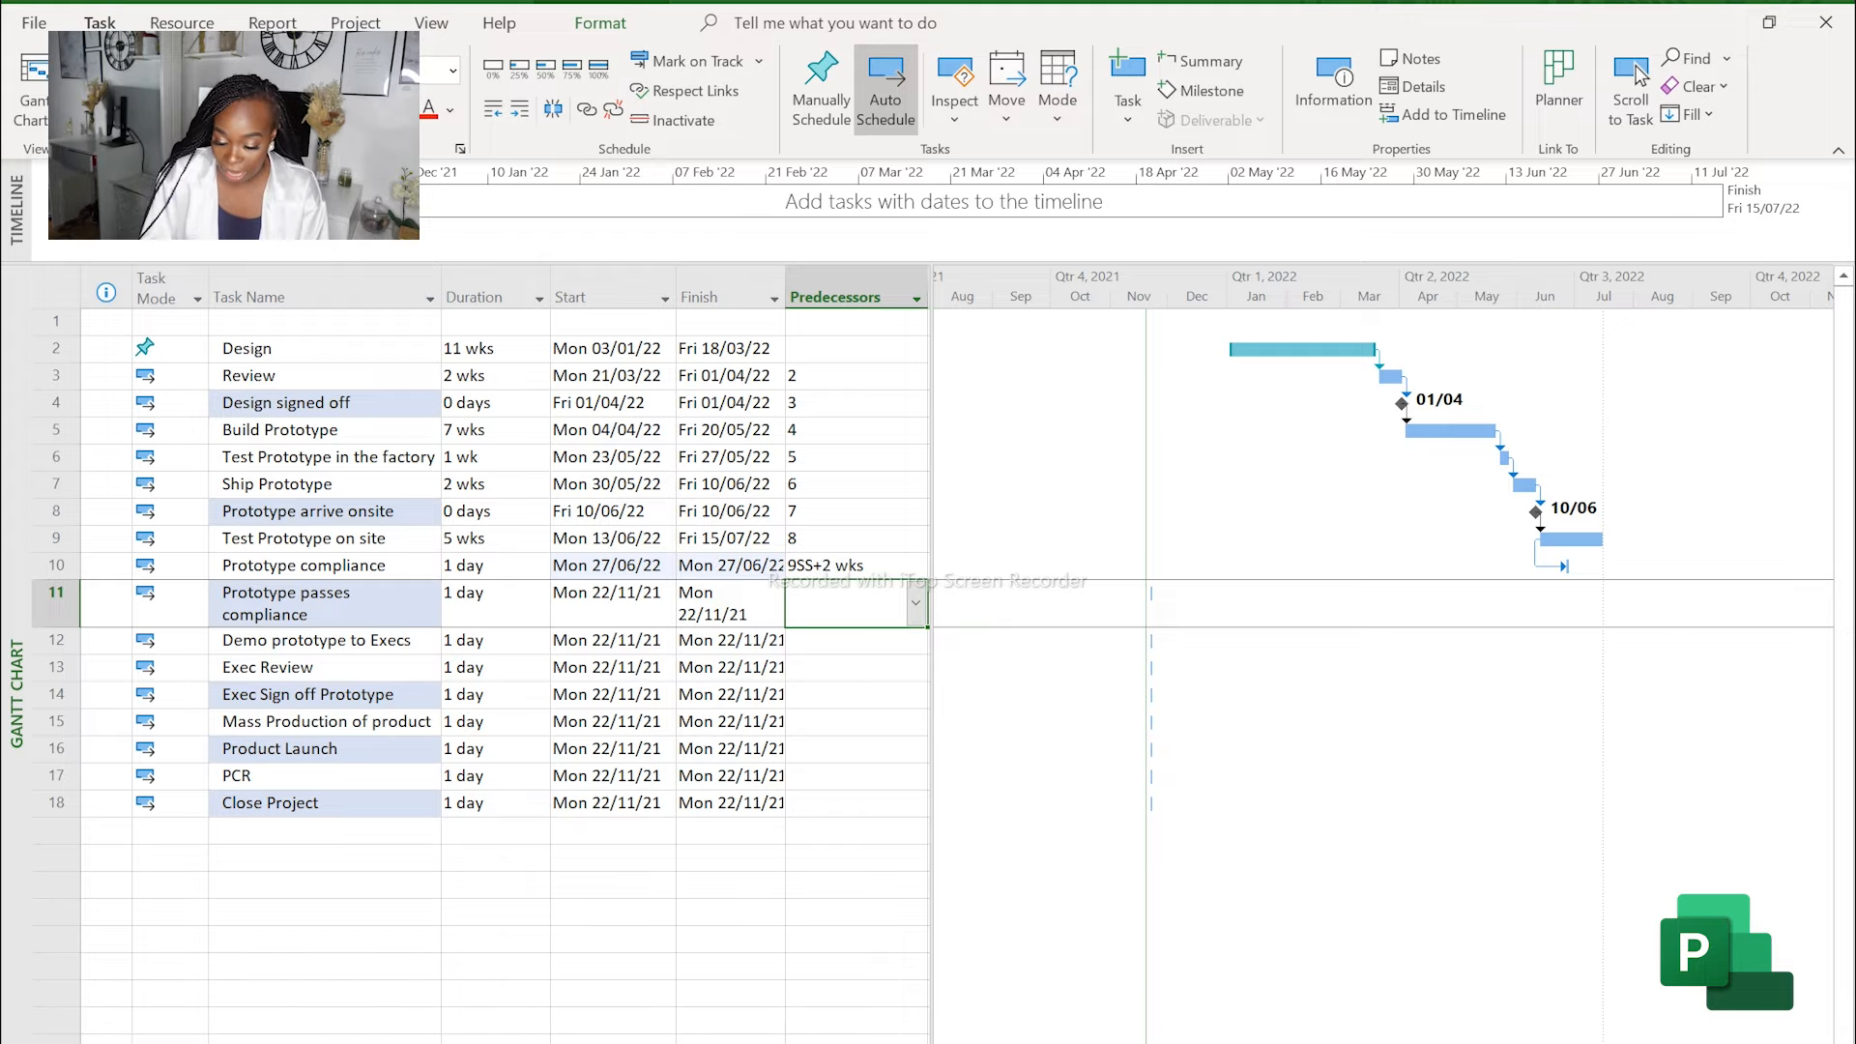
# Examine the lagged link between Test Prototype on site and Prototype compliance on a daily timescale, and select the Prototype passes compliance duration.
pyautogui.scroll(2, 1552, 893)
pyautogui.hscroll(8, 1552, 893)
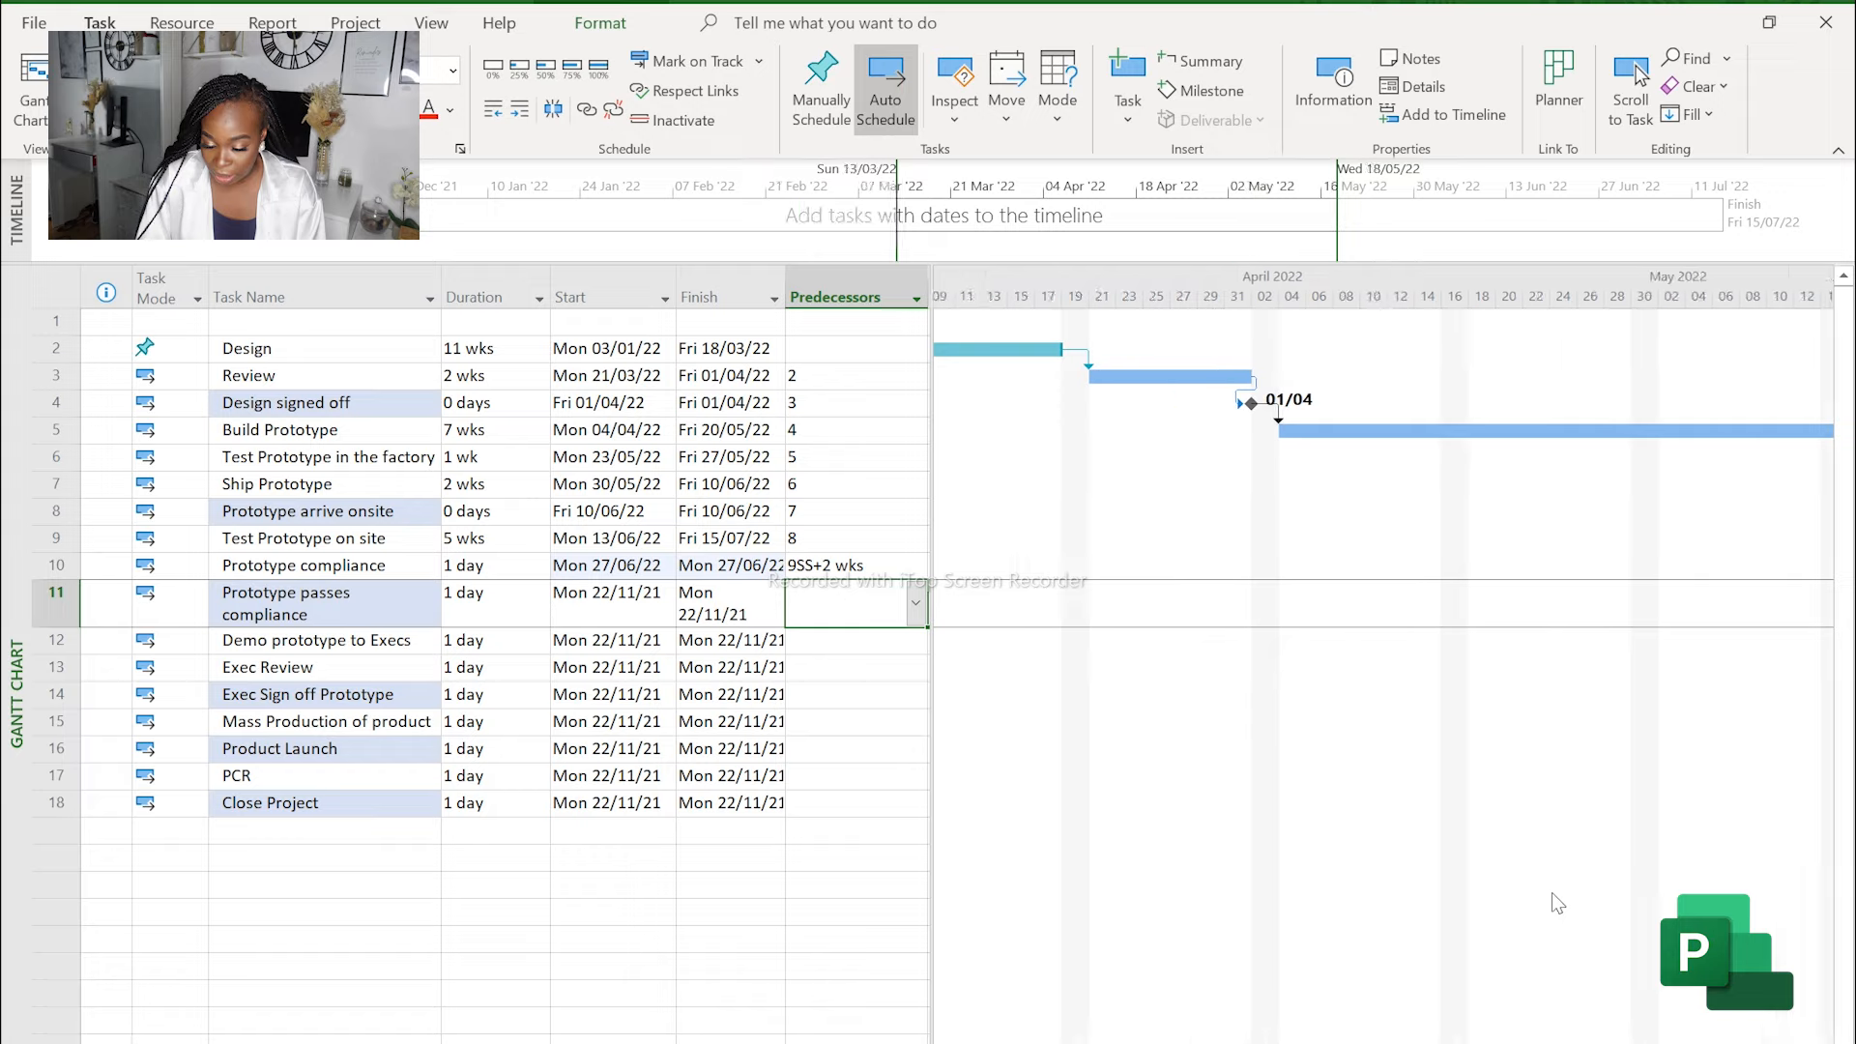
pyautogui.hscroll(10, 1551, 892)
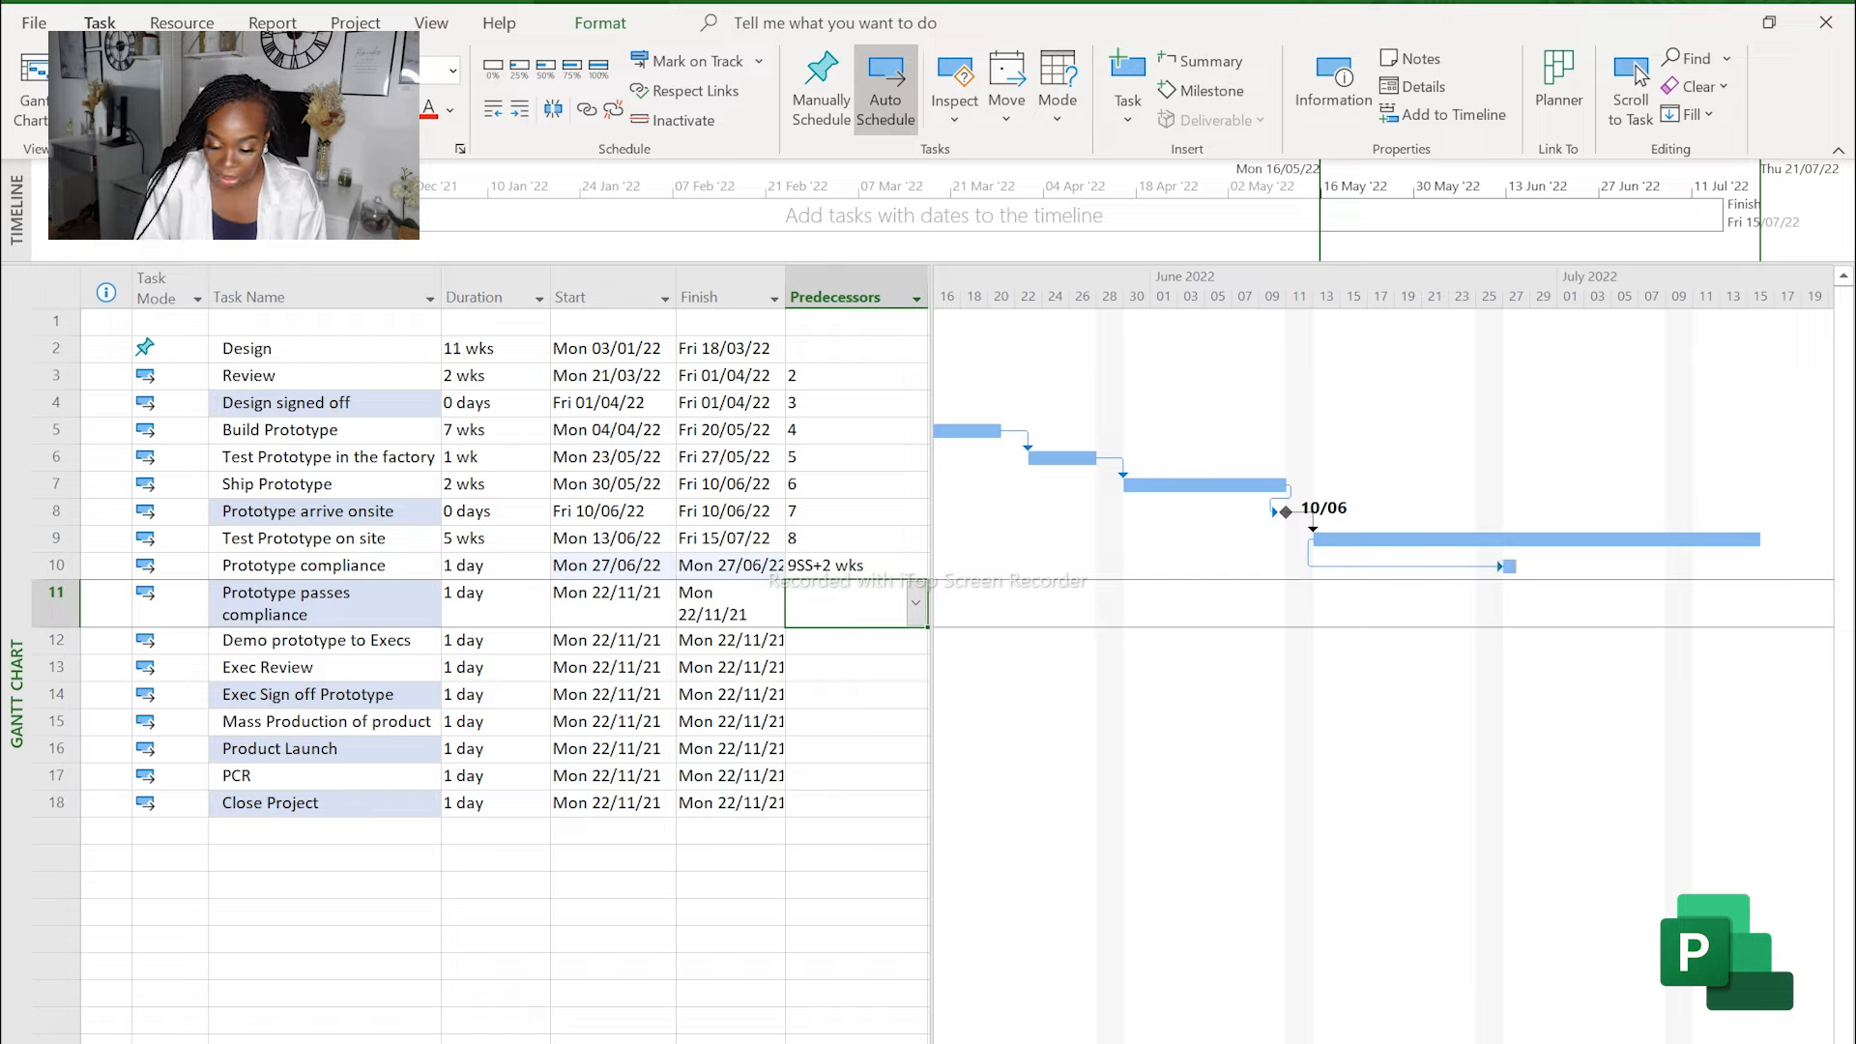
pyautogui.click(1643, 1040)
pyautogui.click(1643, 1040)
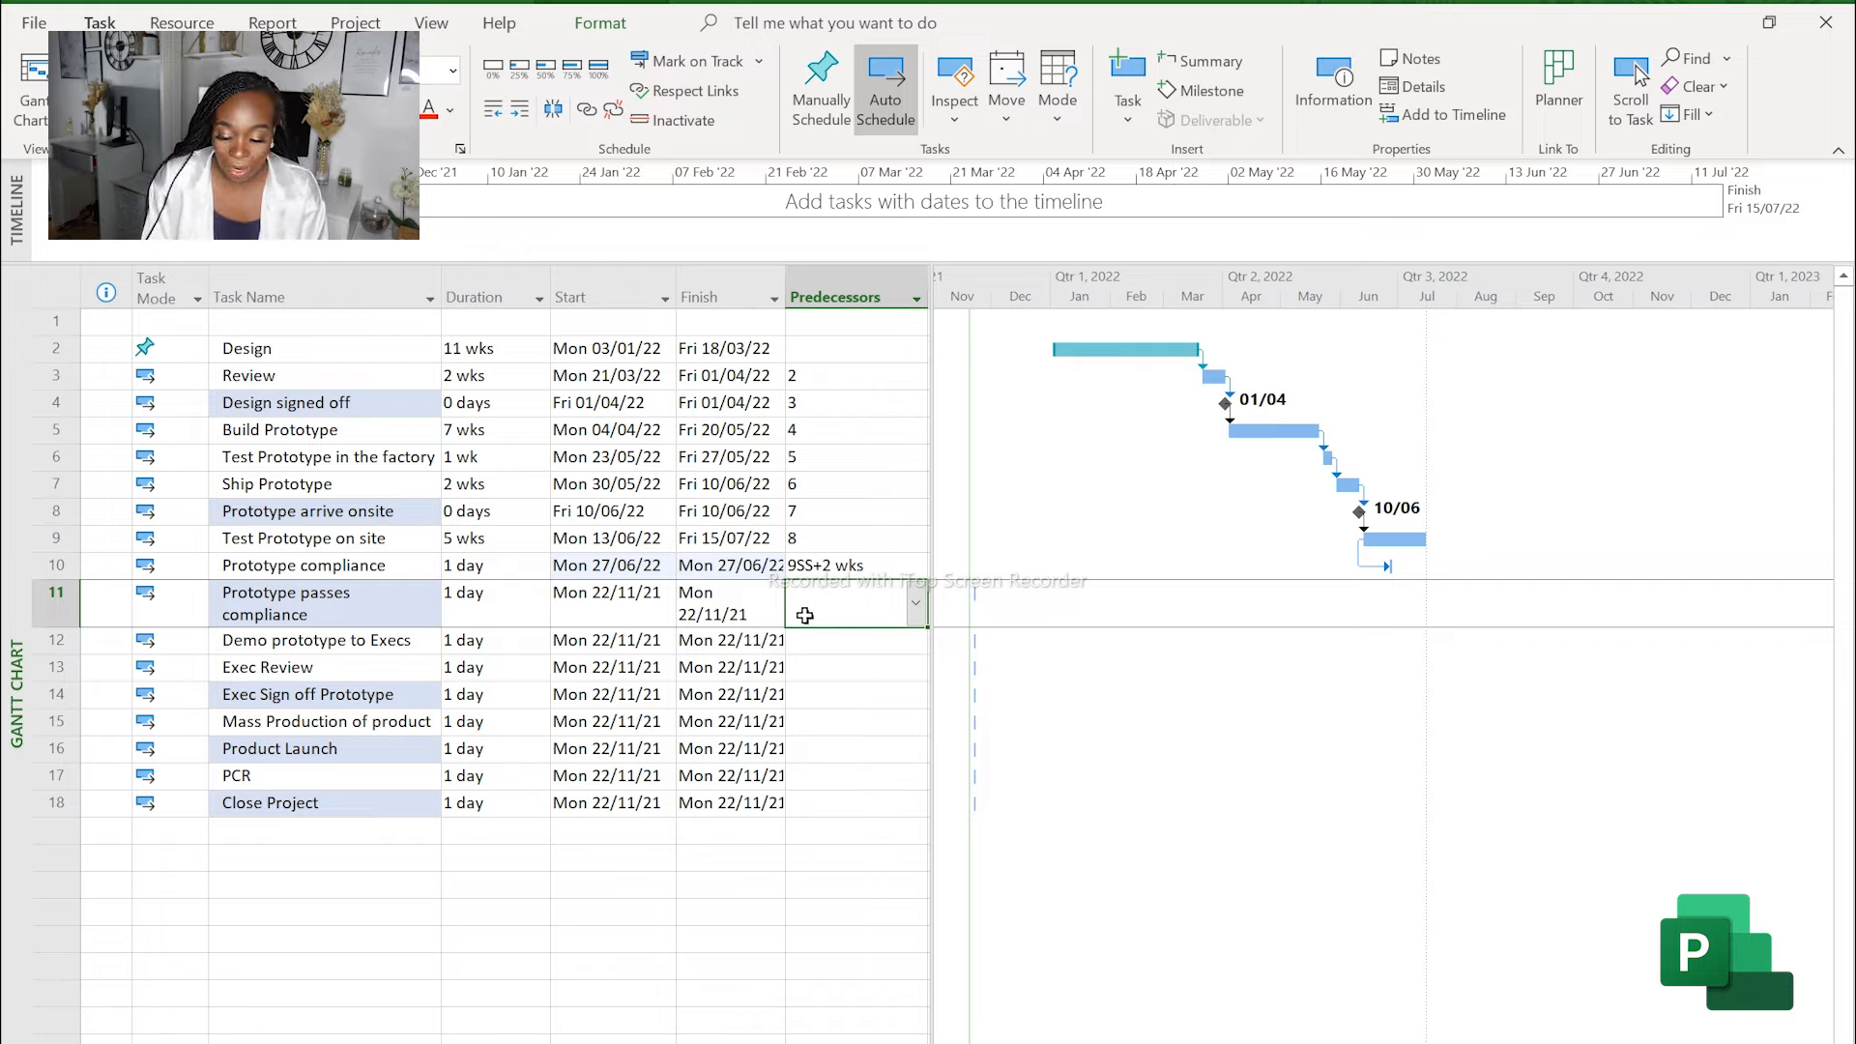
pyautogui.click(488, 601)
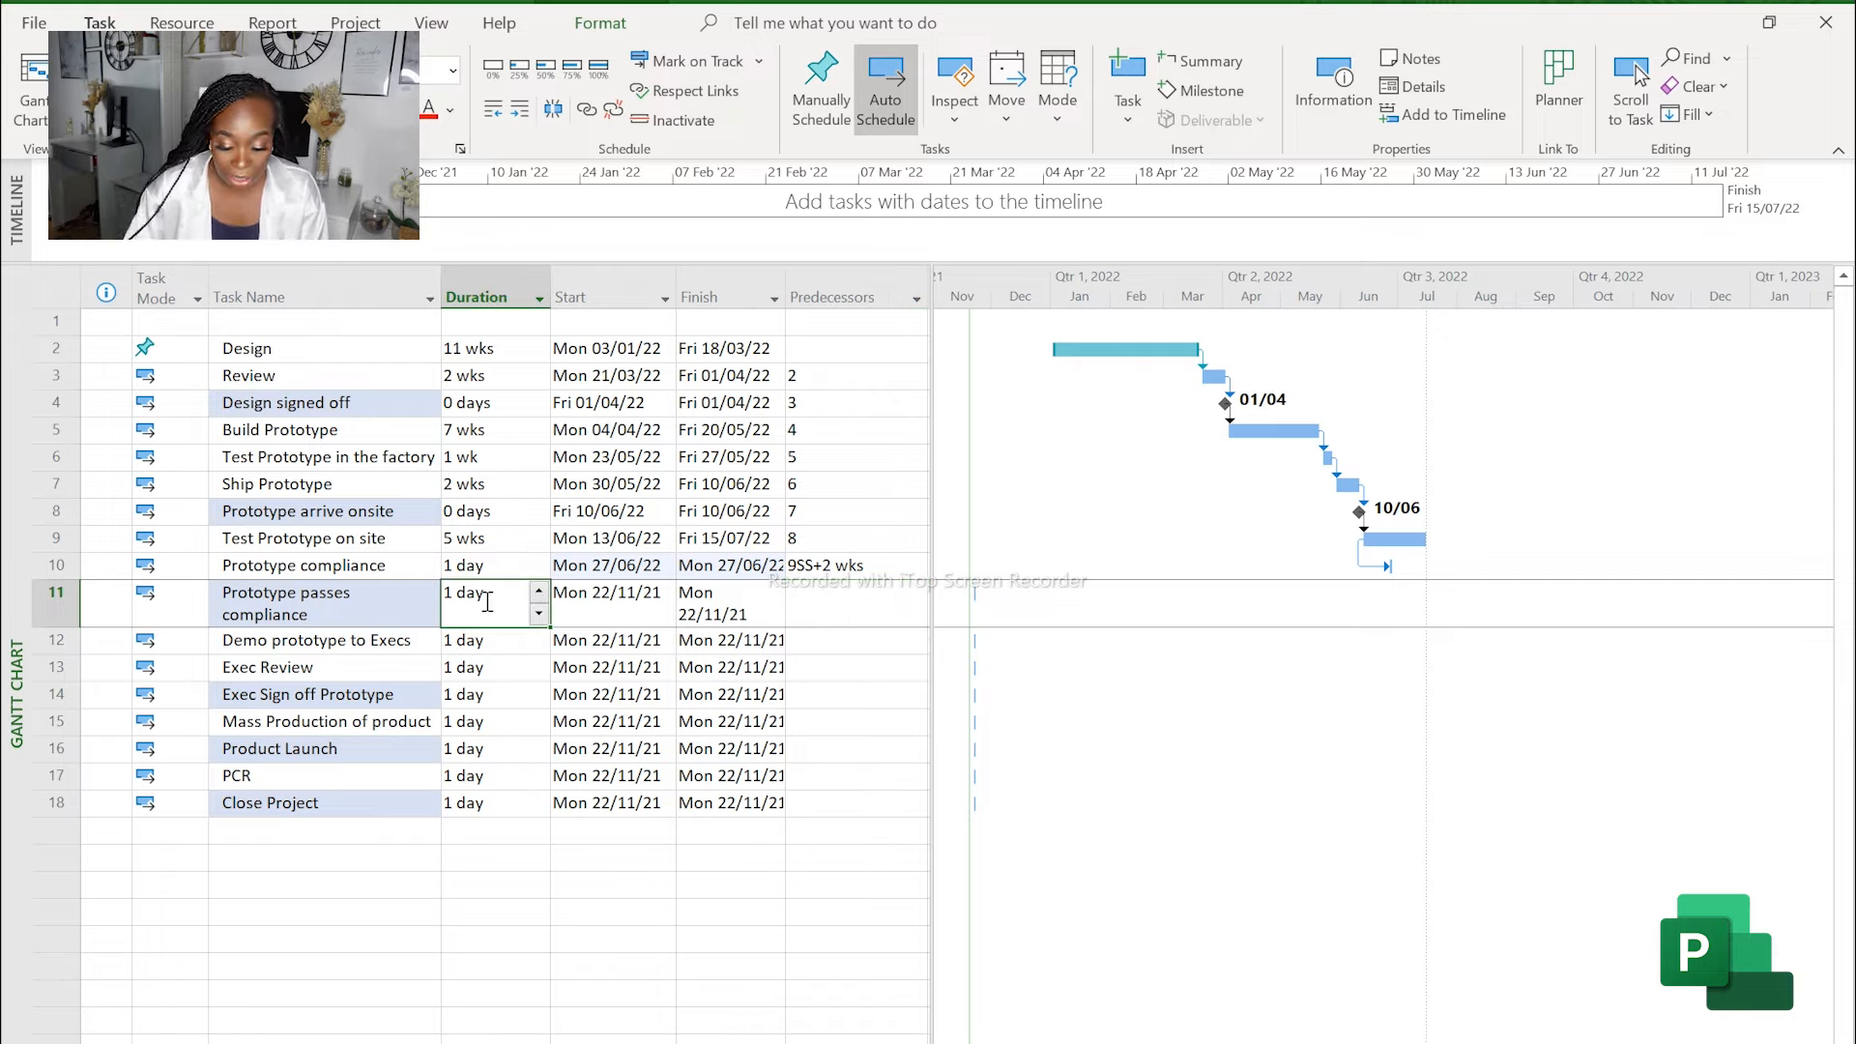
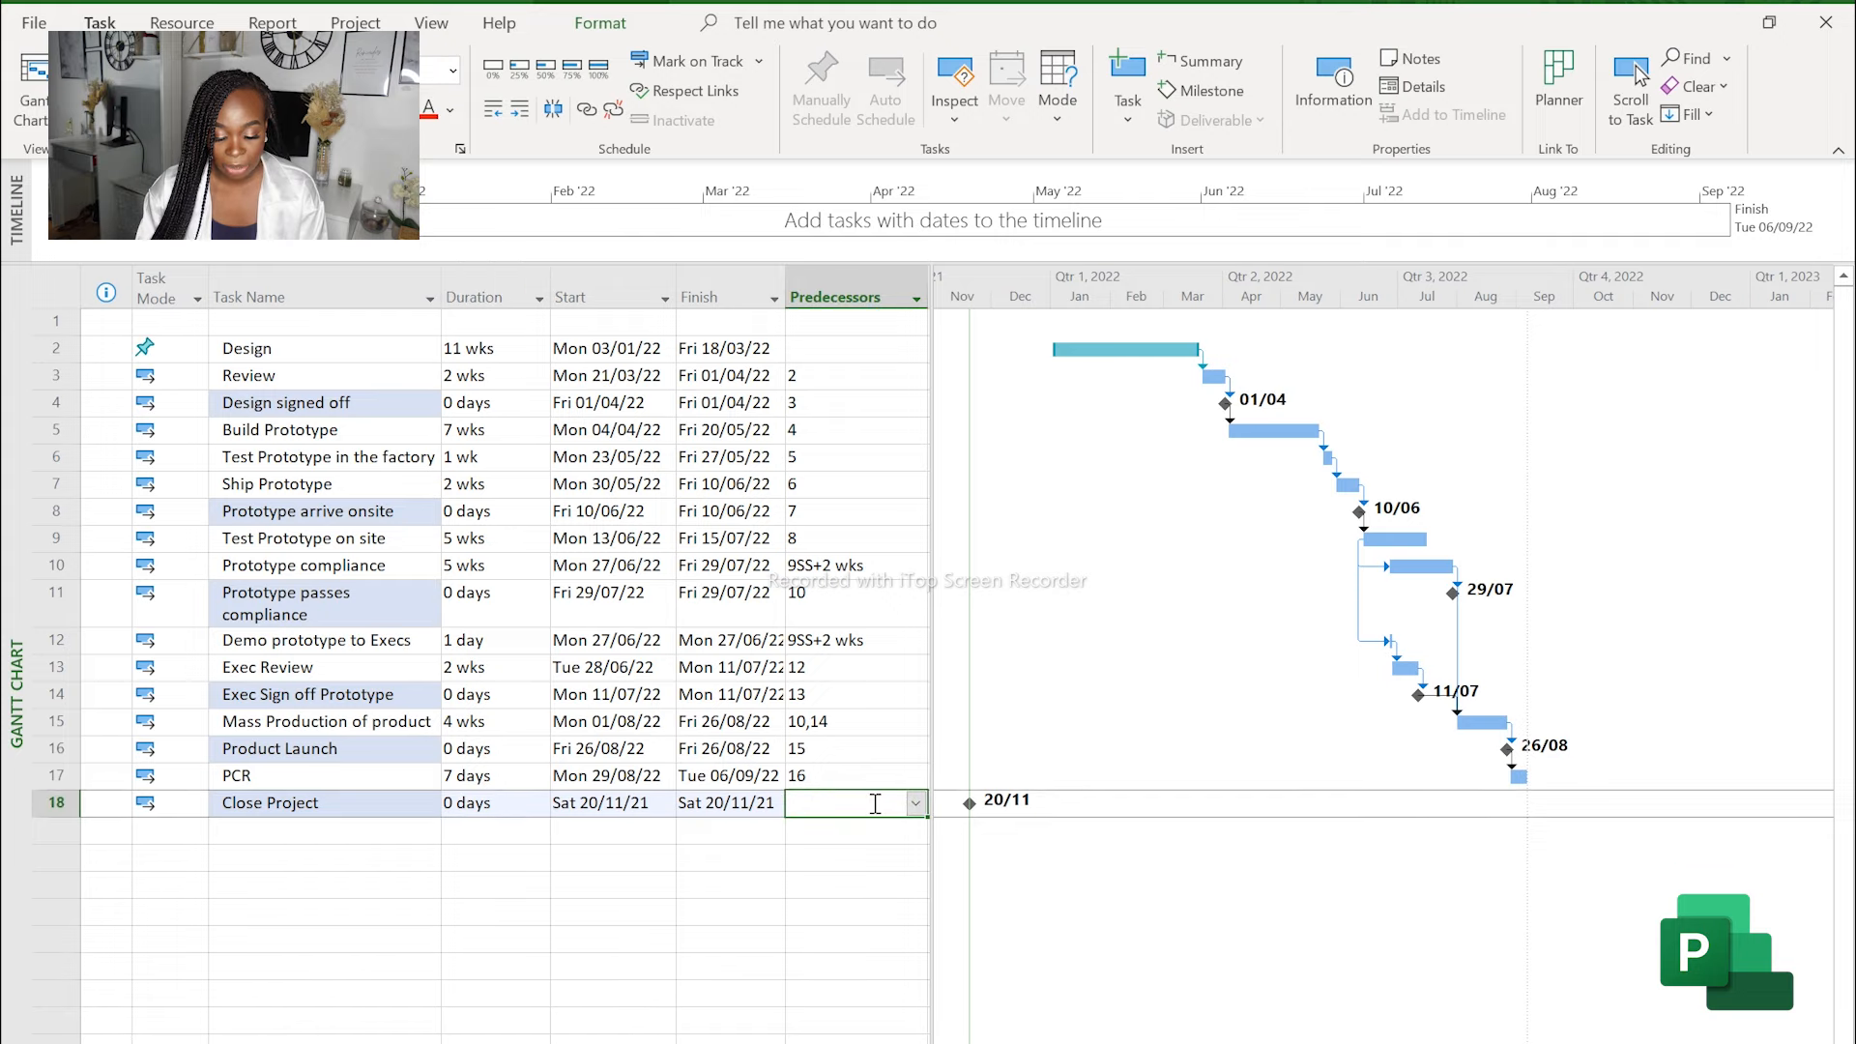
# Link the Close Project milestone to task 17 as its predecessor.
pyautogui.write('17')
pyautogui.press('Return')
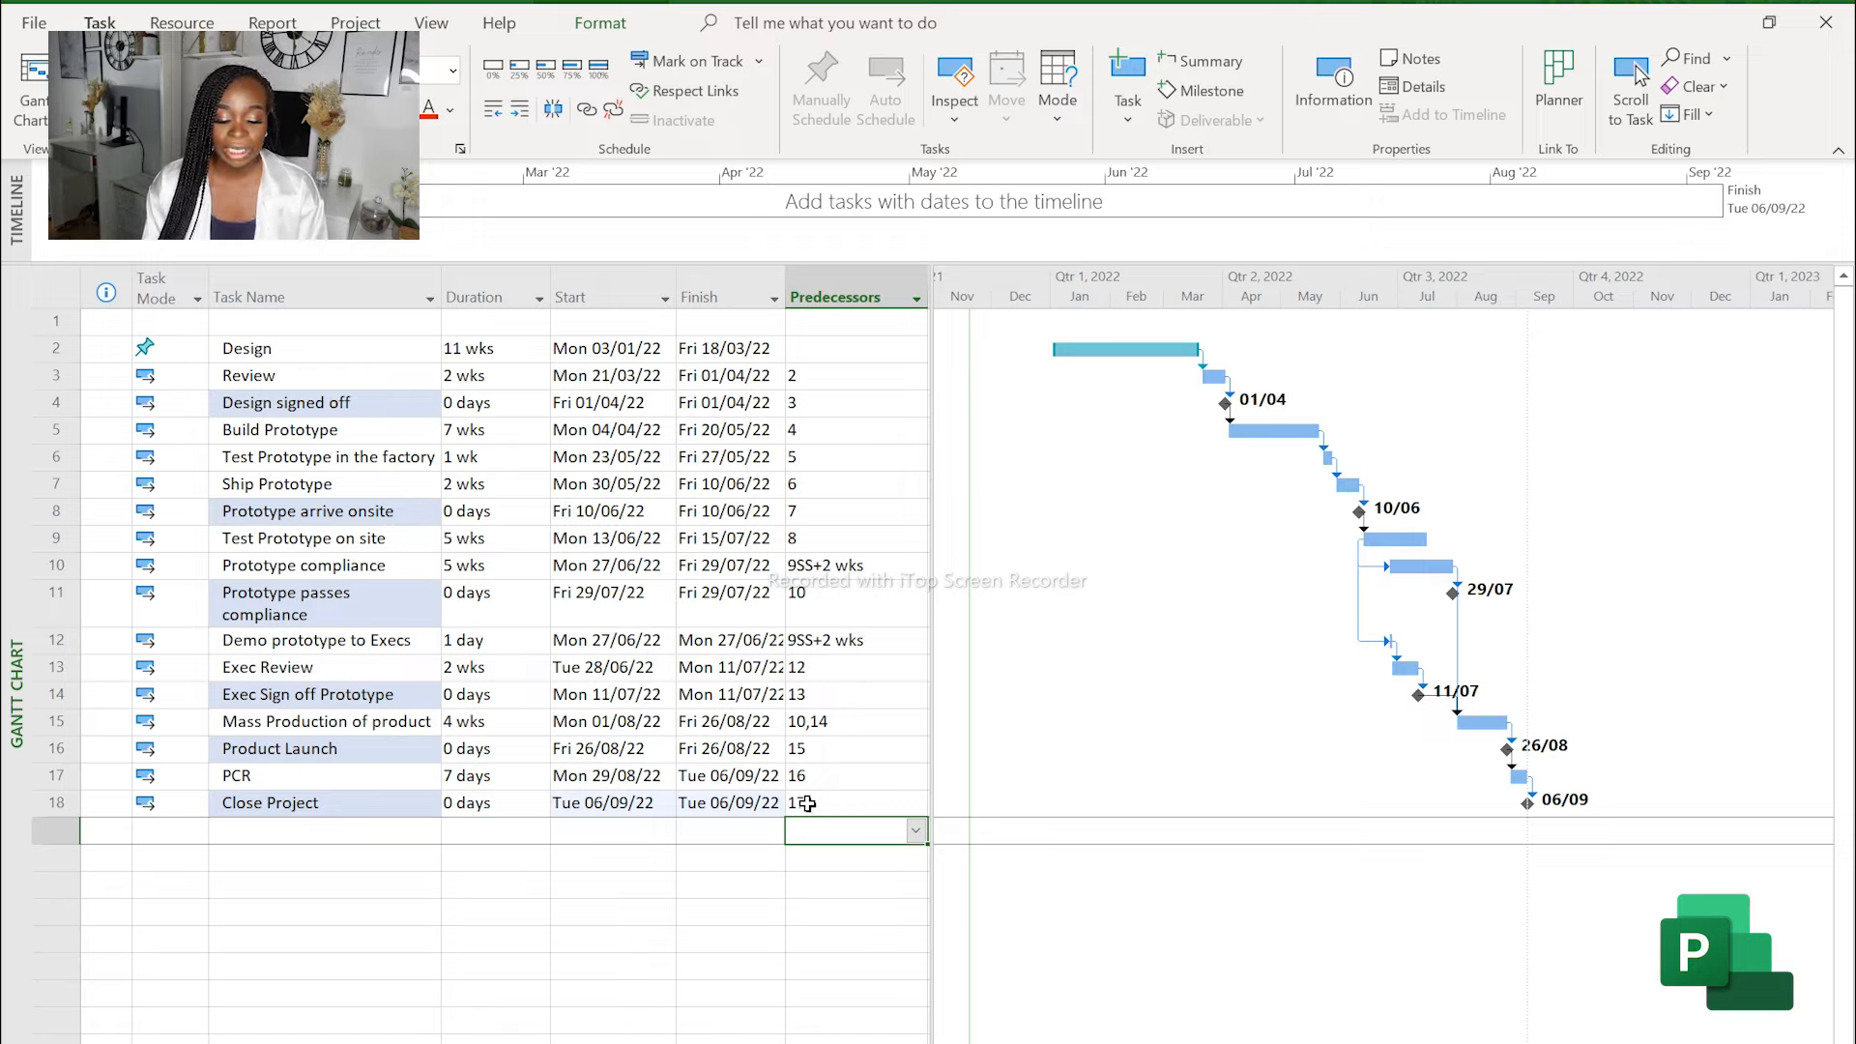
# Set the duration of the Ship Prototype task to 4 weeks.
pyautogui.click(307, 483)
pyautogui.click(469, 483)
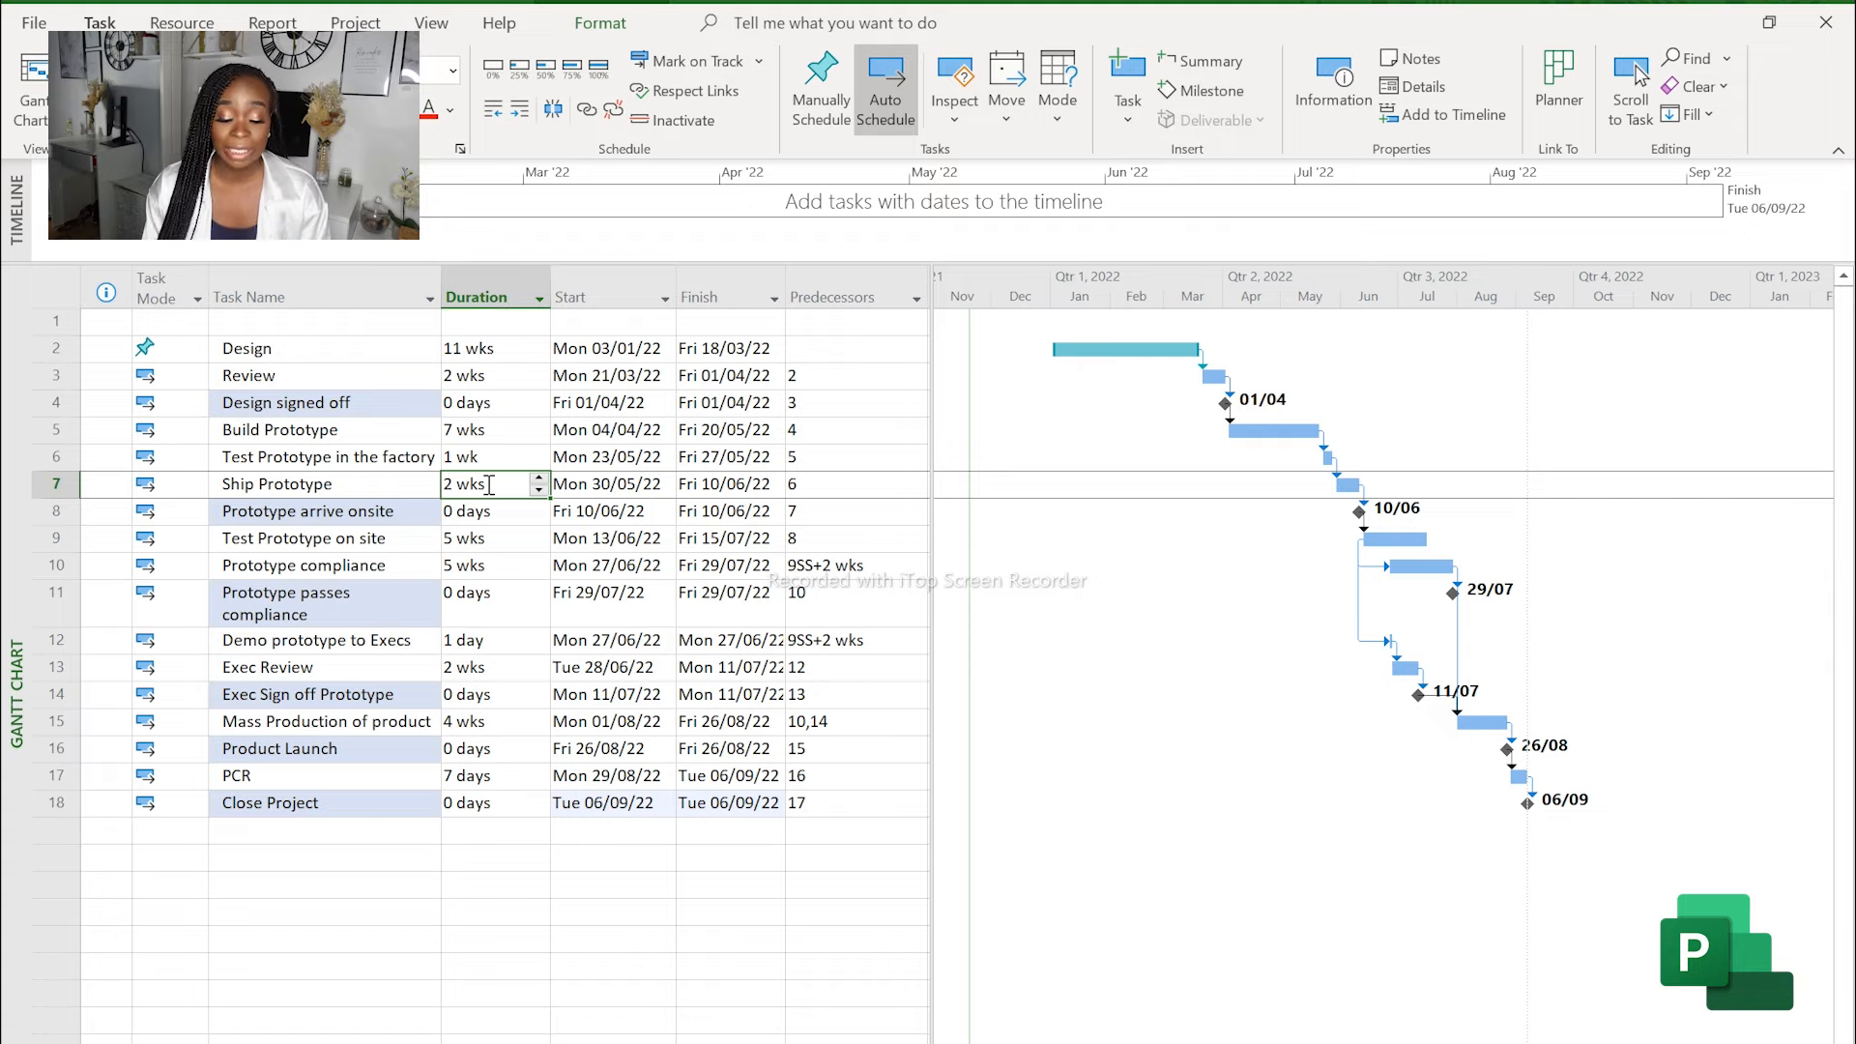
pyautogui.write('4w')
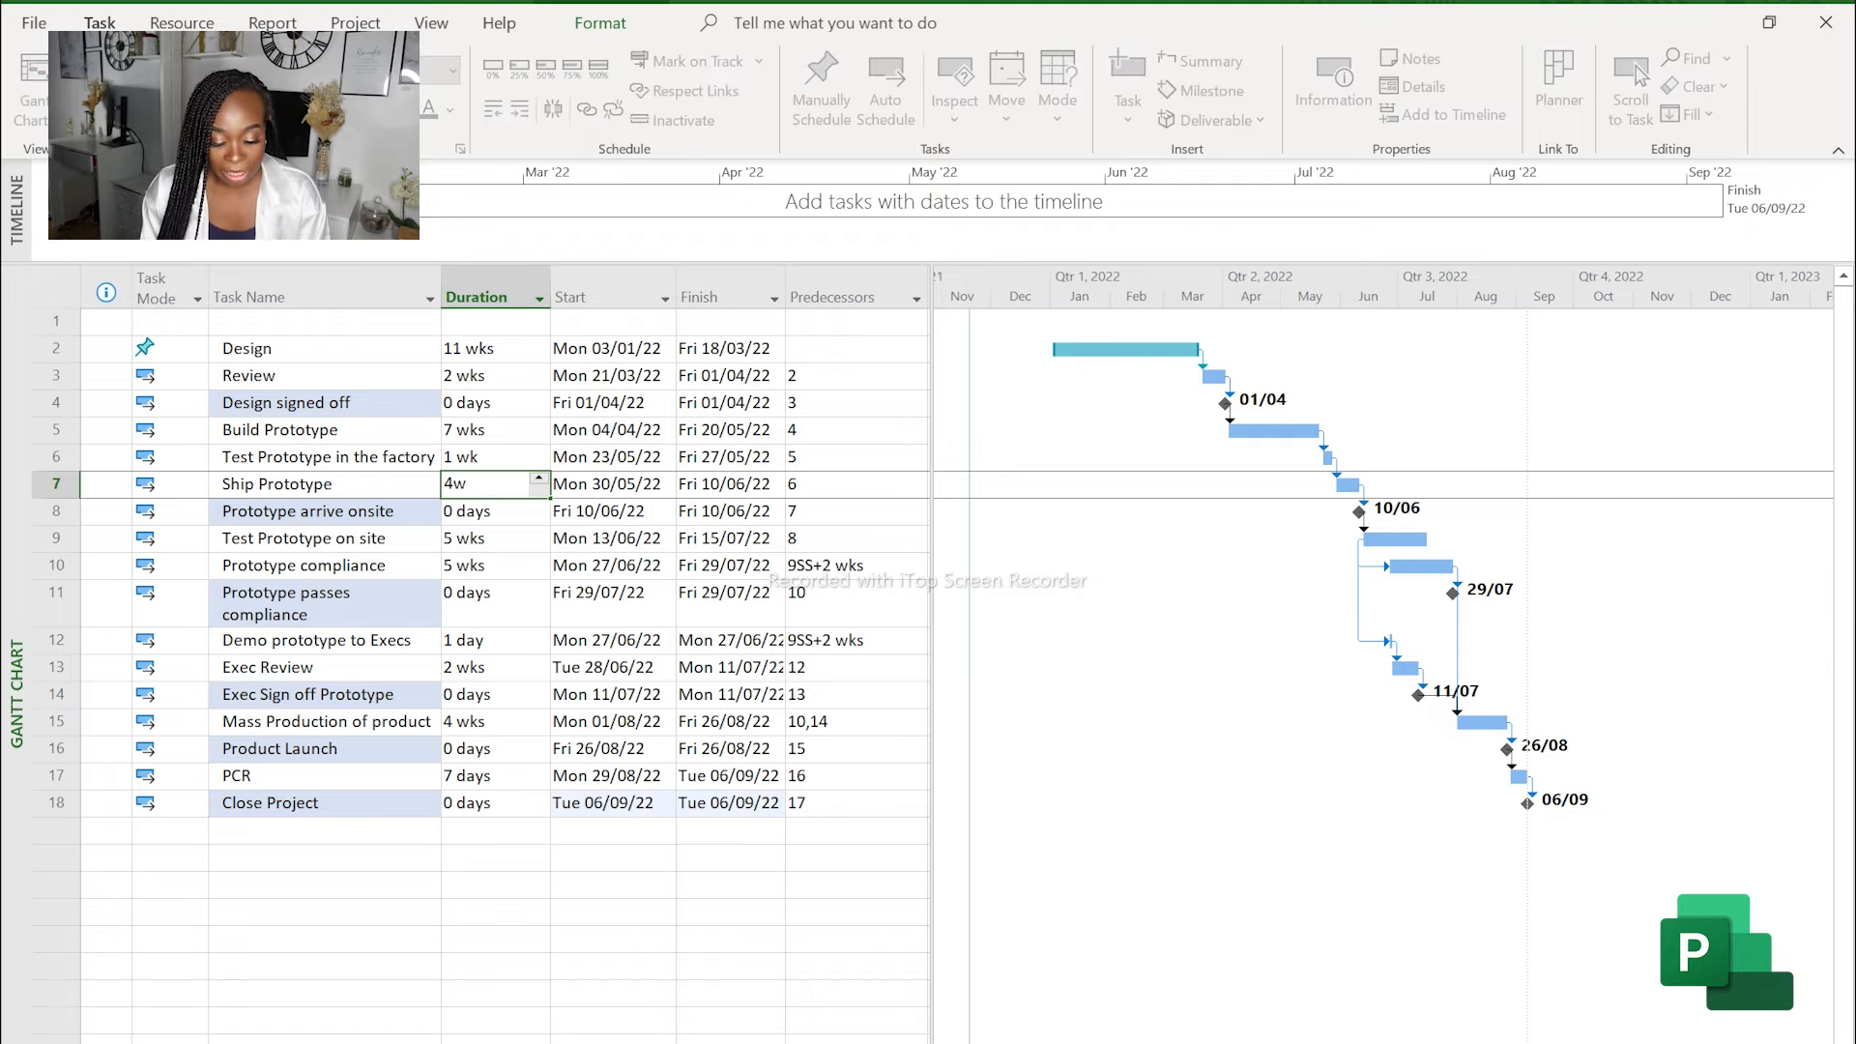
pyautogui.press('Return')
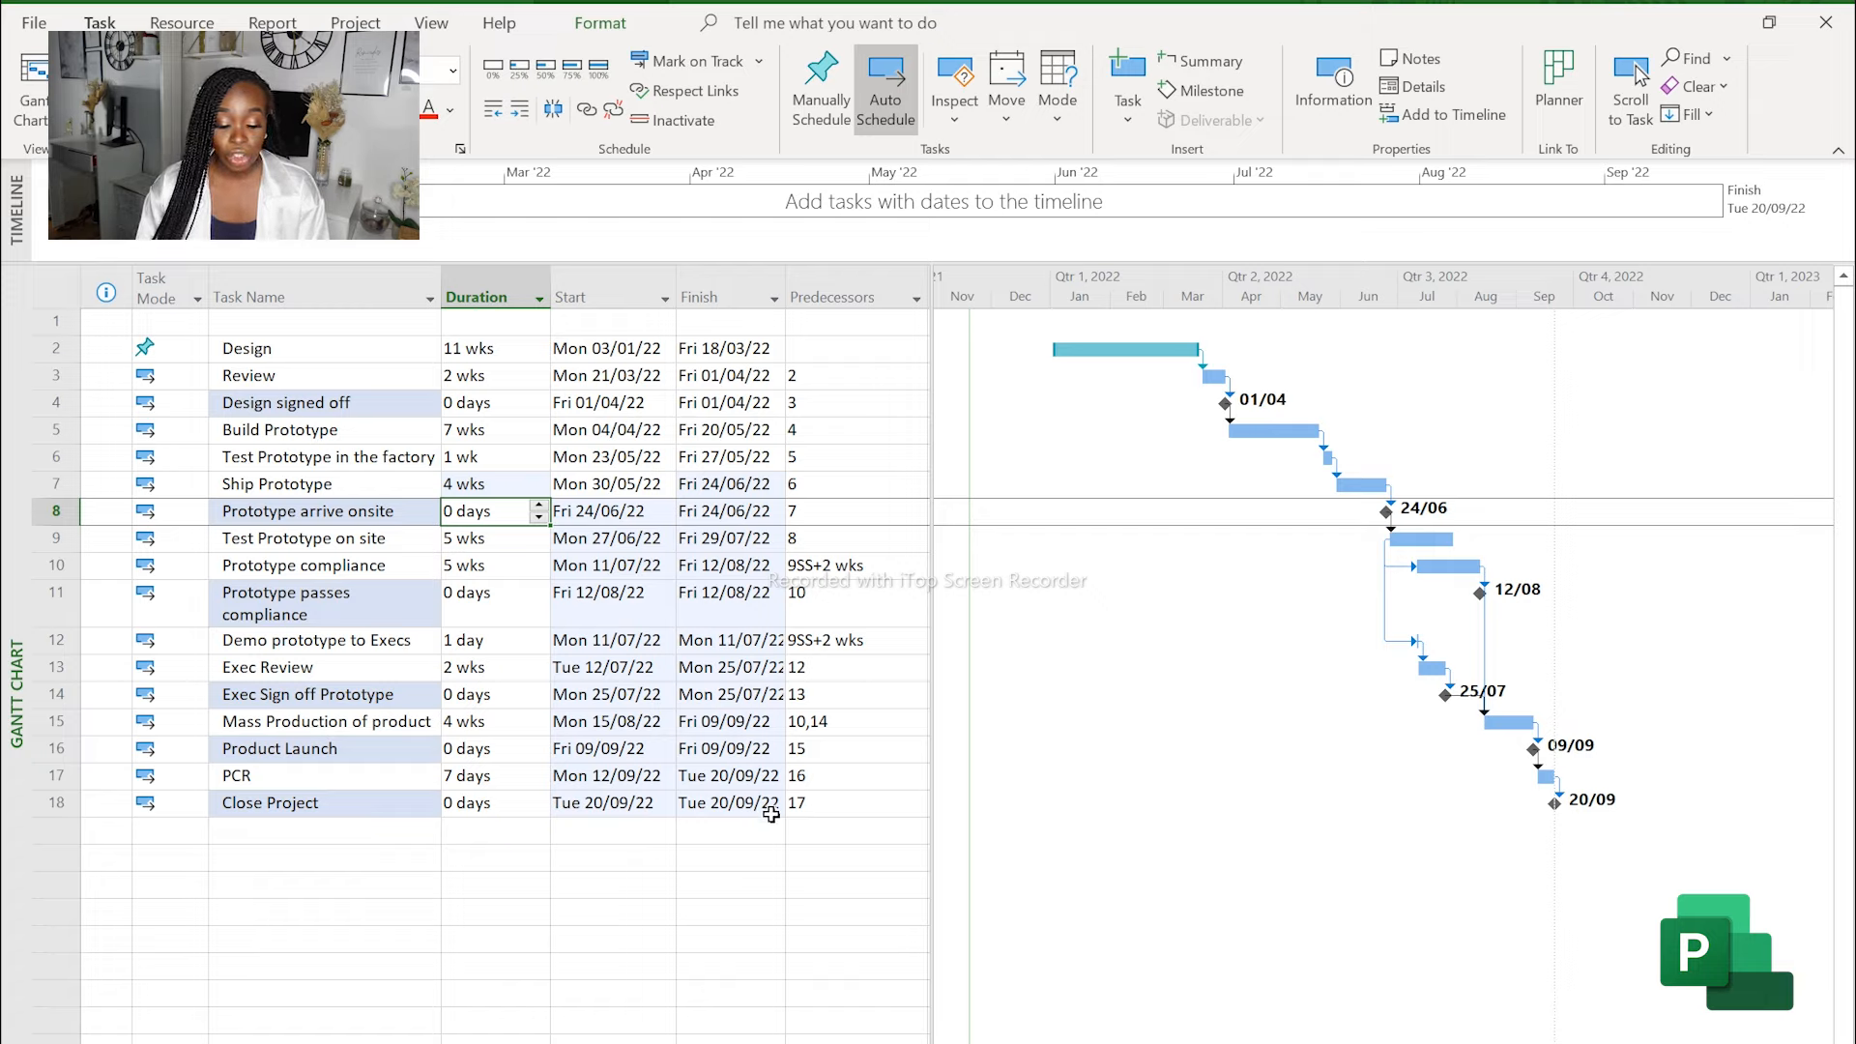
# Undo the last duration change on the Ship Prototype task.
pyautogui.hotkey('ctrl', 'z')
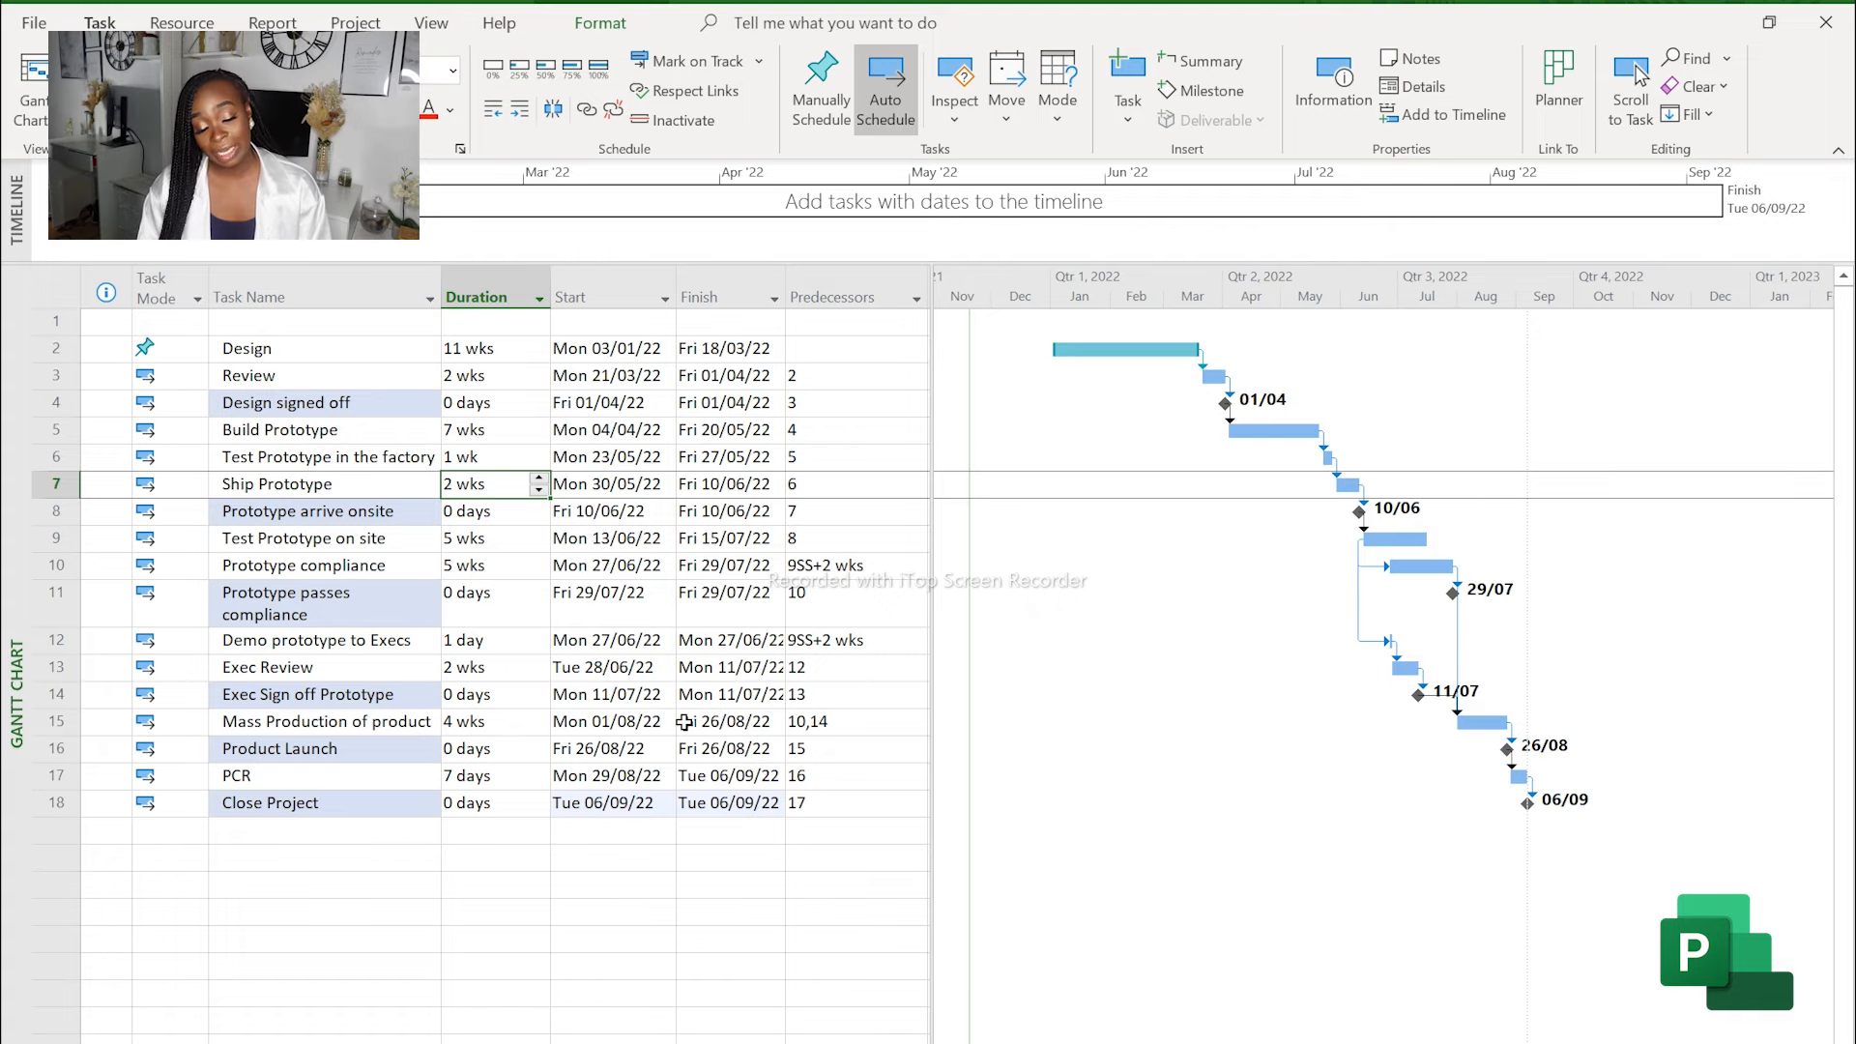
# Switch to the Excel Gantt chart, extend the Ship Prototype bar across all four June weeks, and select the Prototype arrive onsite milestone.
pyautogui.hotkey('alt', 'Tab')
pyautogui.moveTo(1427, 575); pyautogui.dragTo(1517, 576)
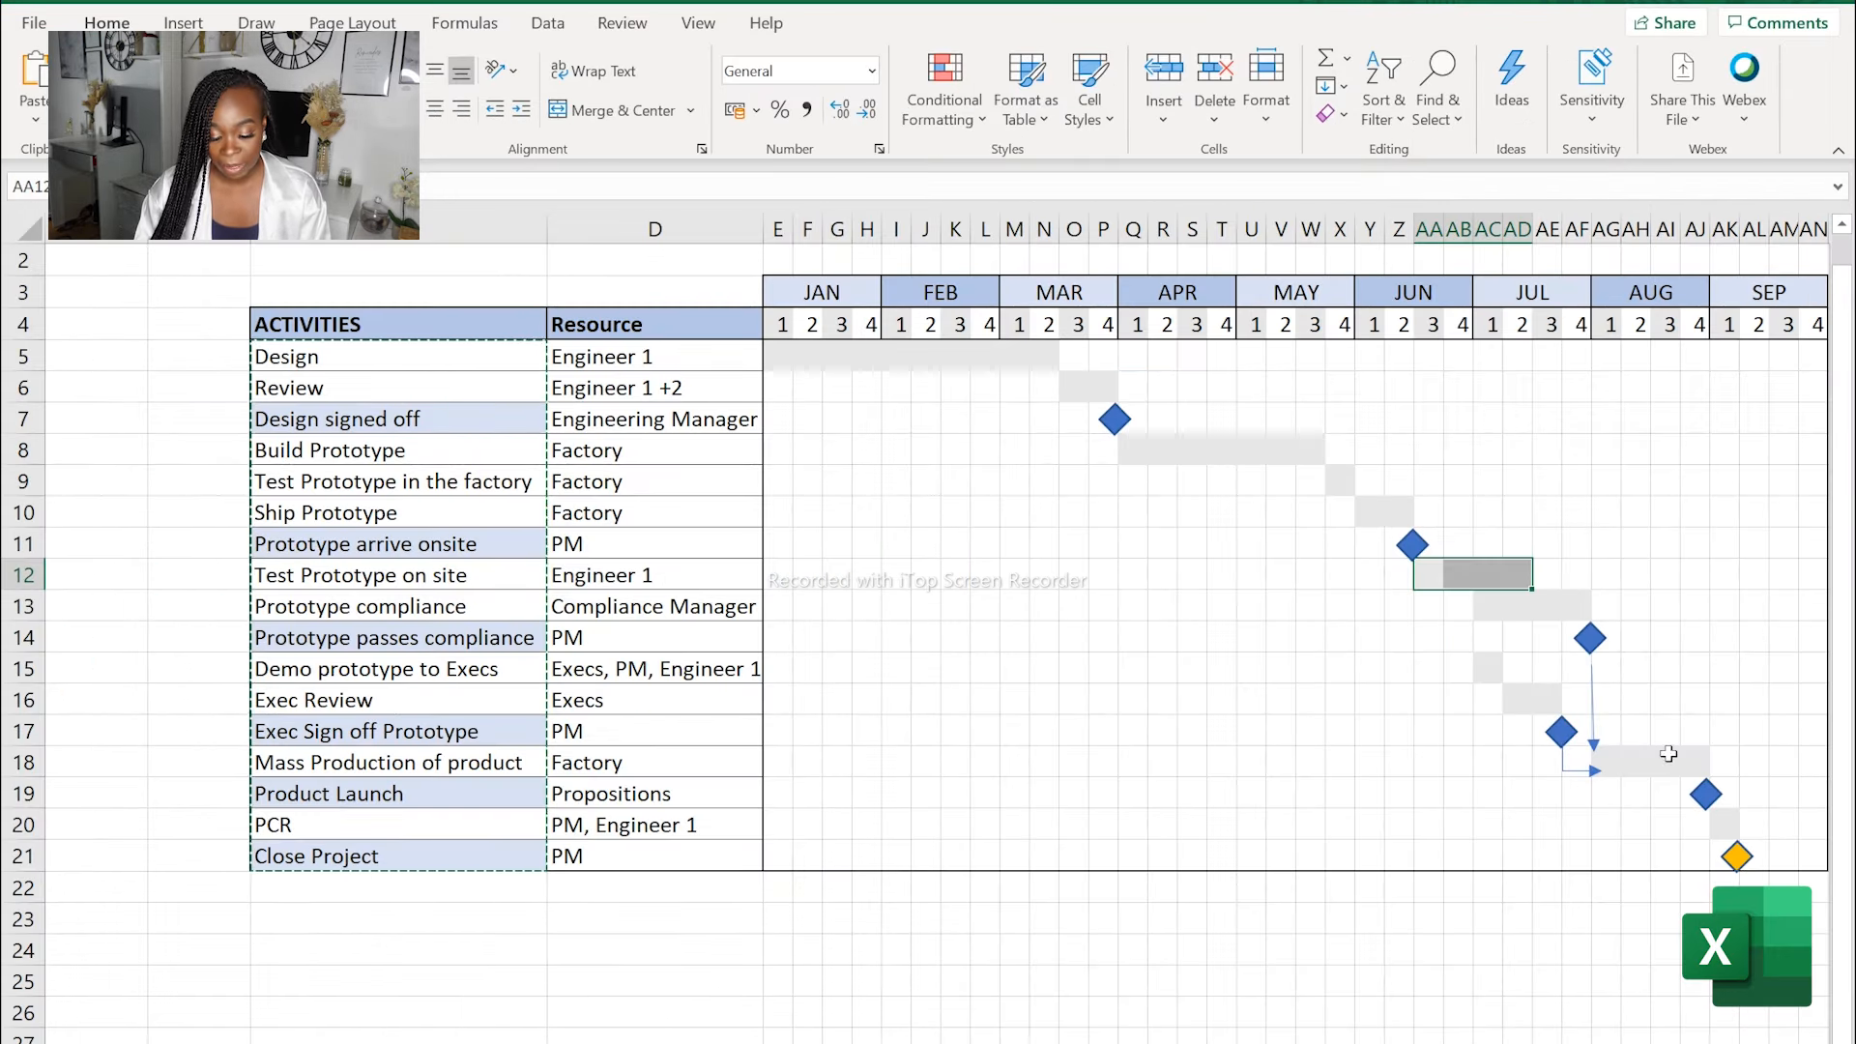
pyautogui.click(1423, 692)
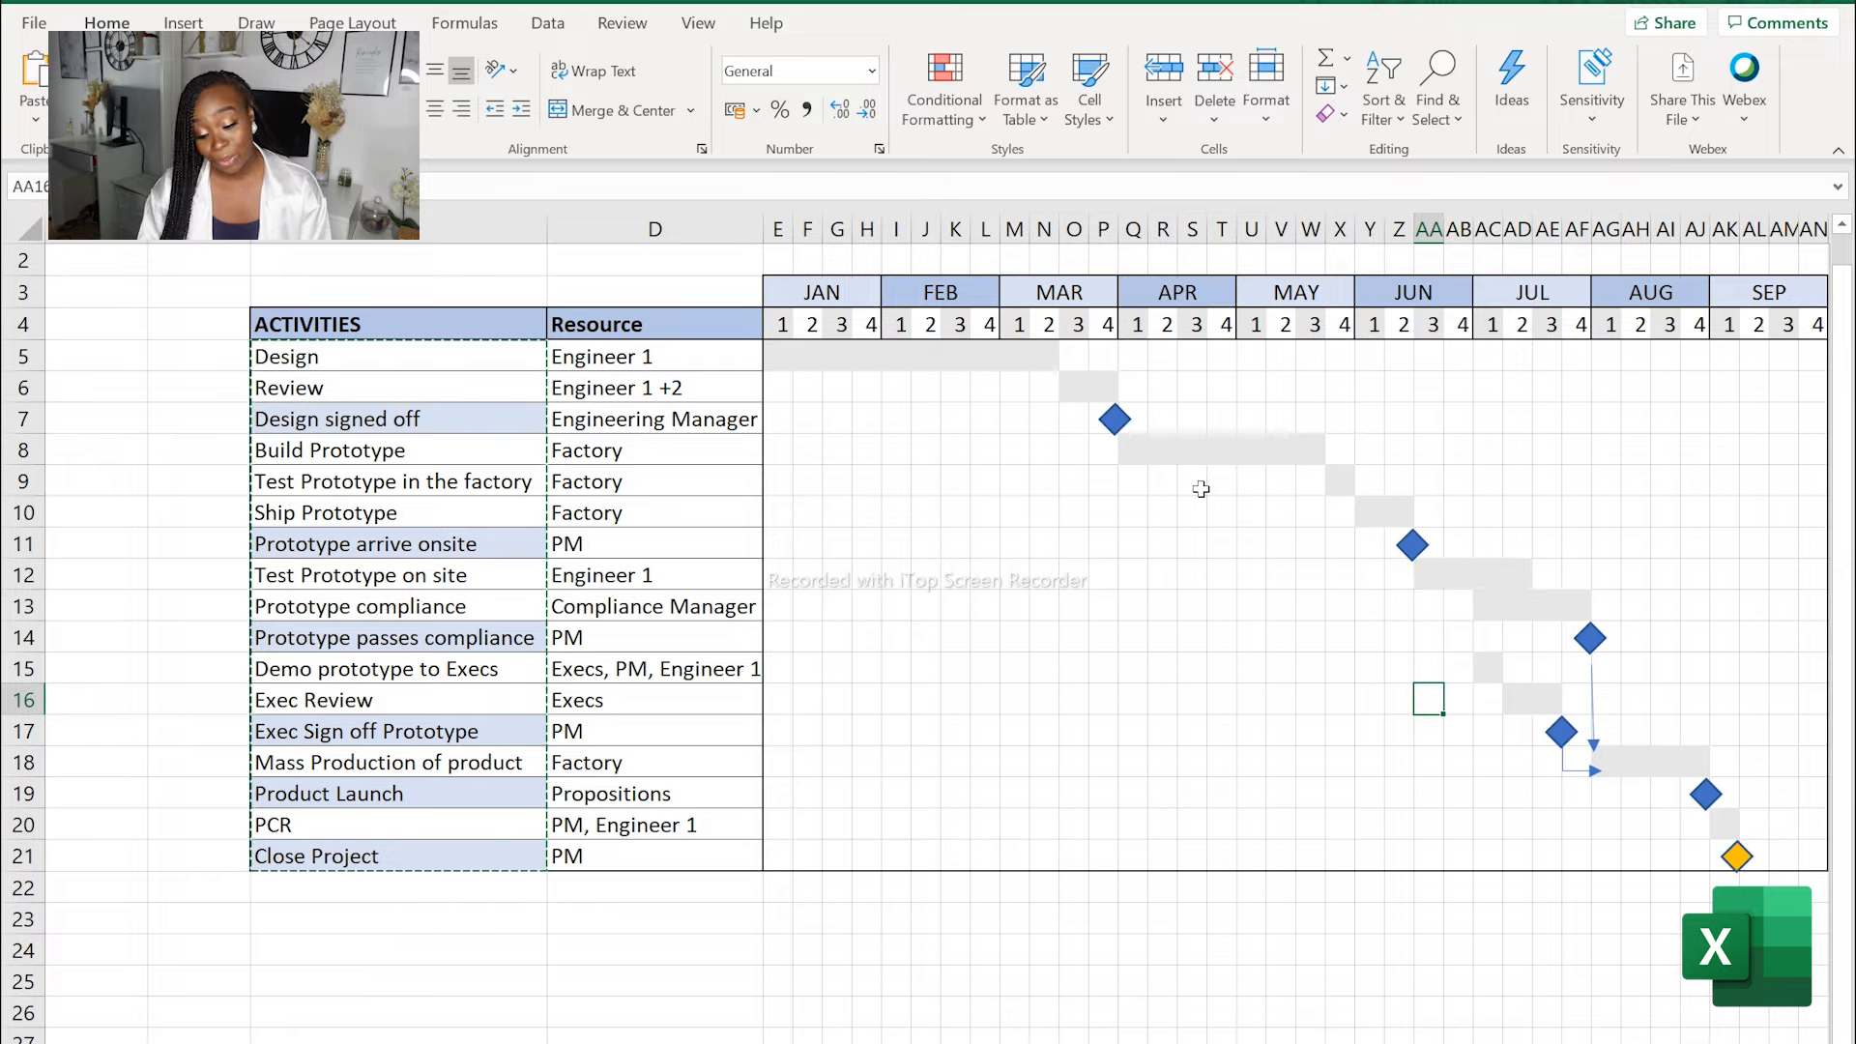
pyautogui.click(406, 512)
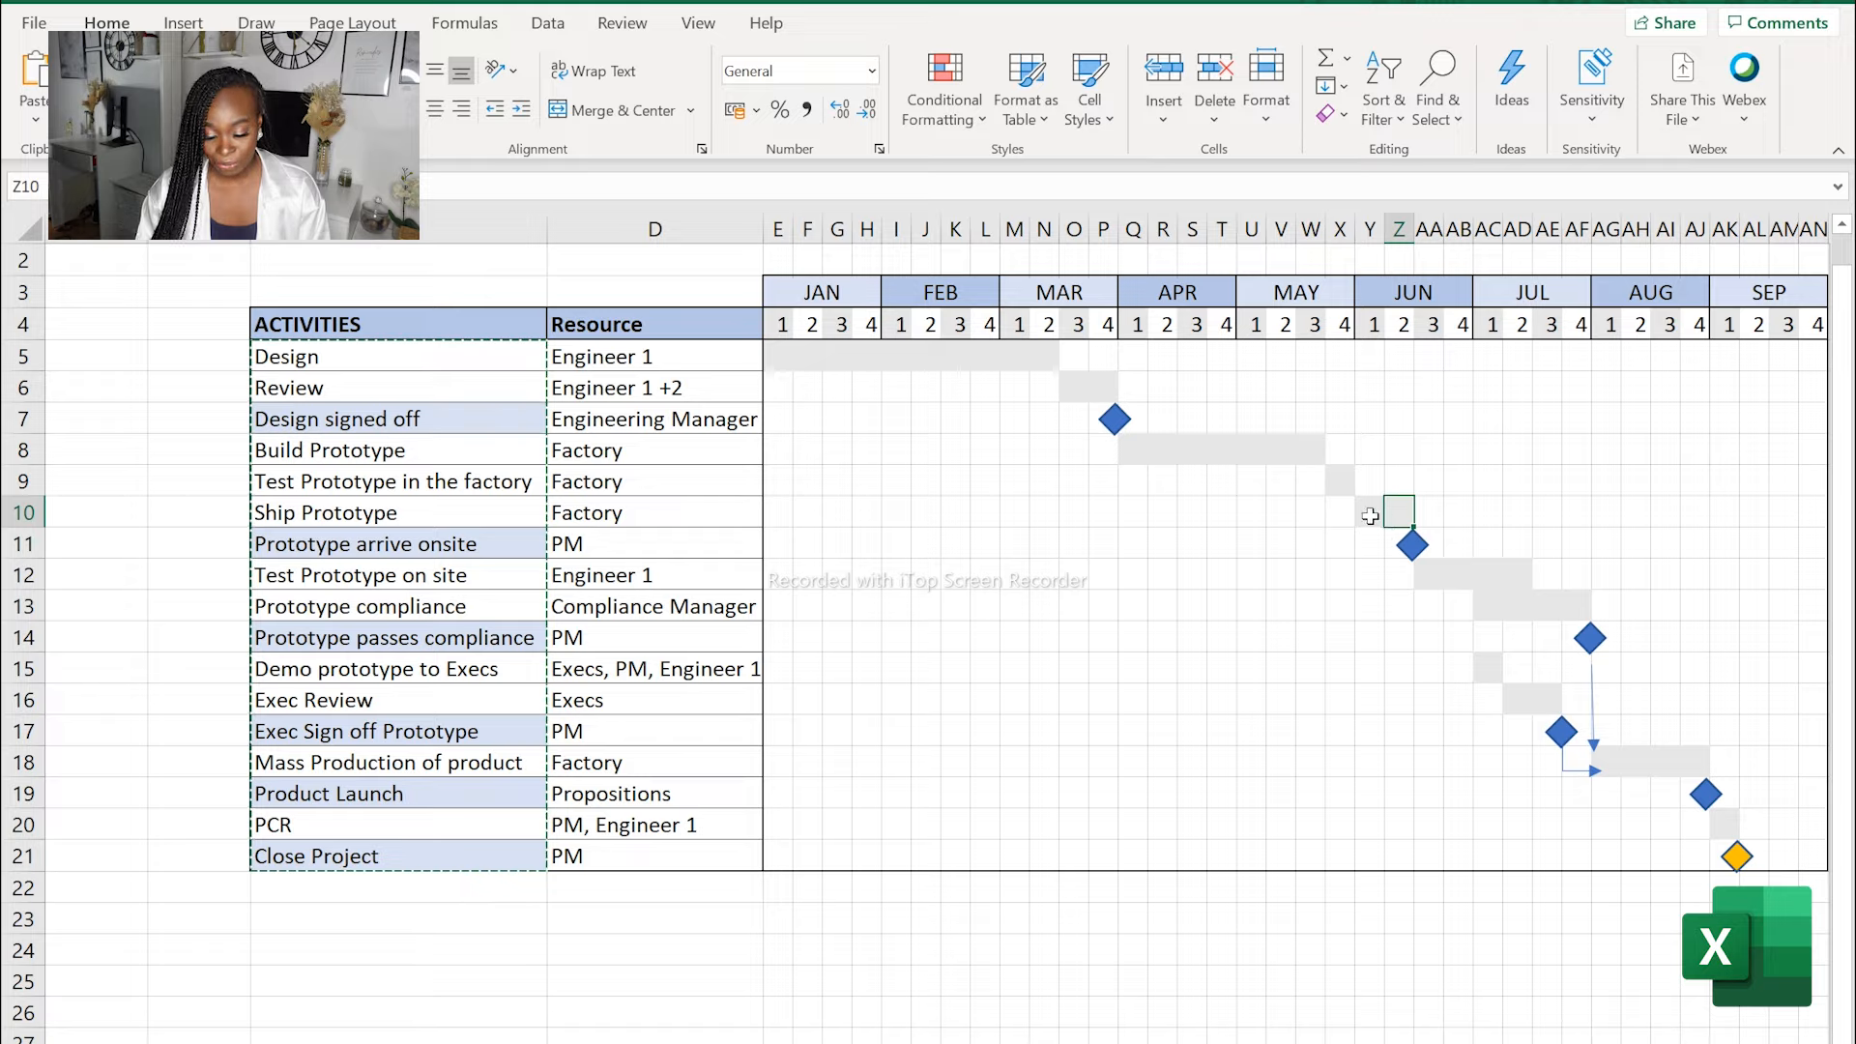
pyautogui.moveTo(1368, 510); pyautogui.dragTo(1467, 514)
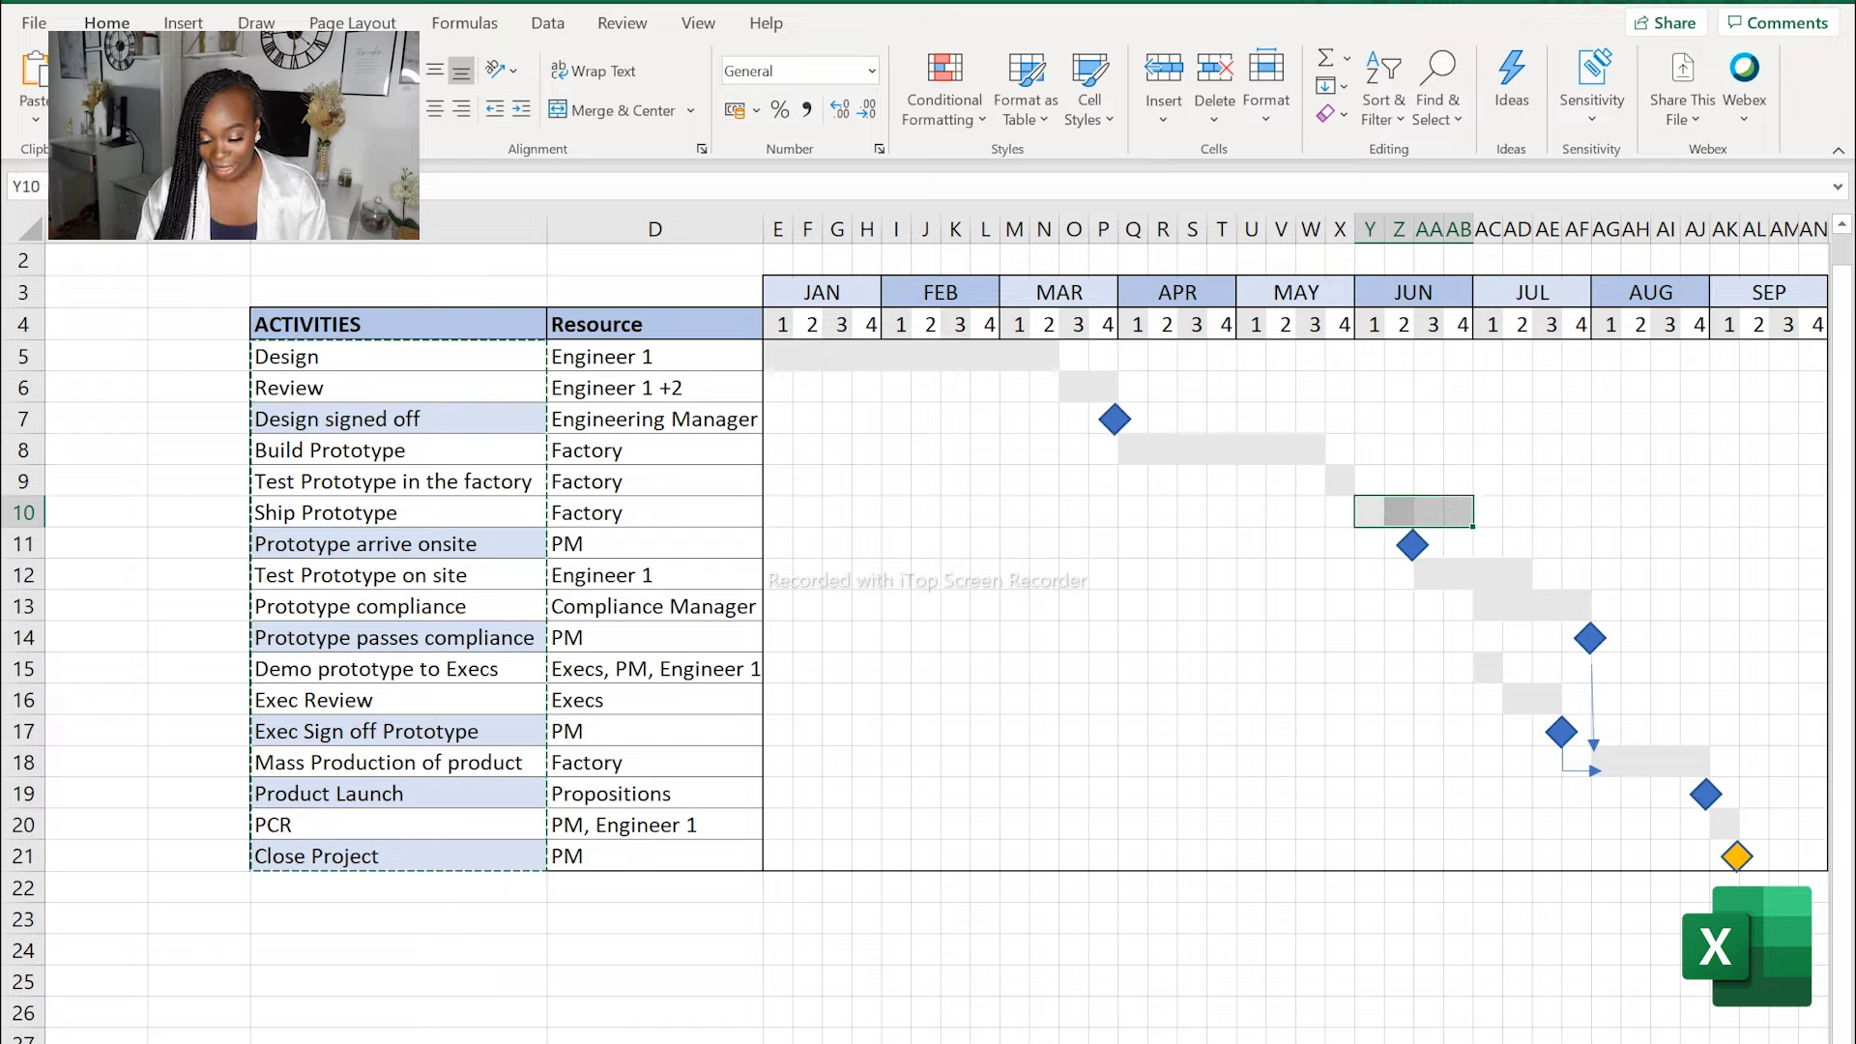
pyautogui.press('Escape')
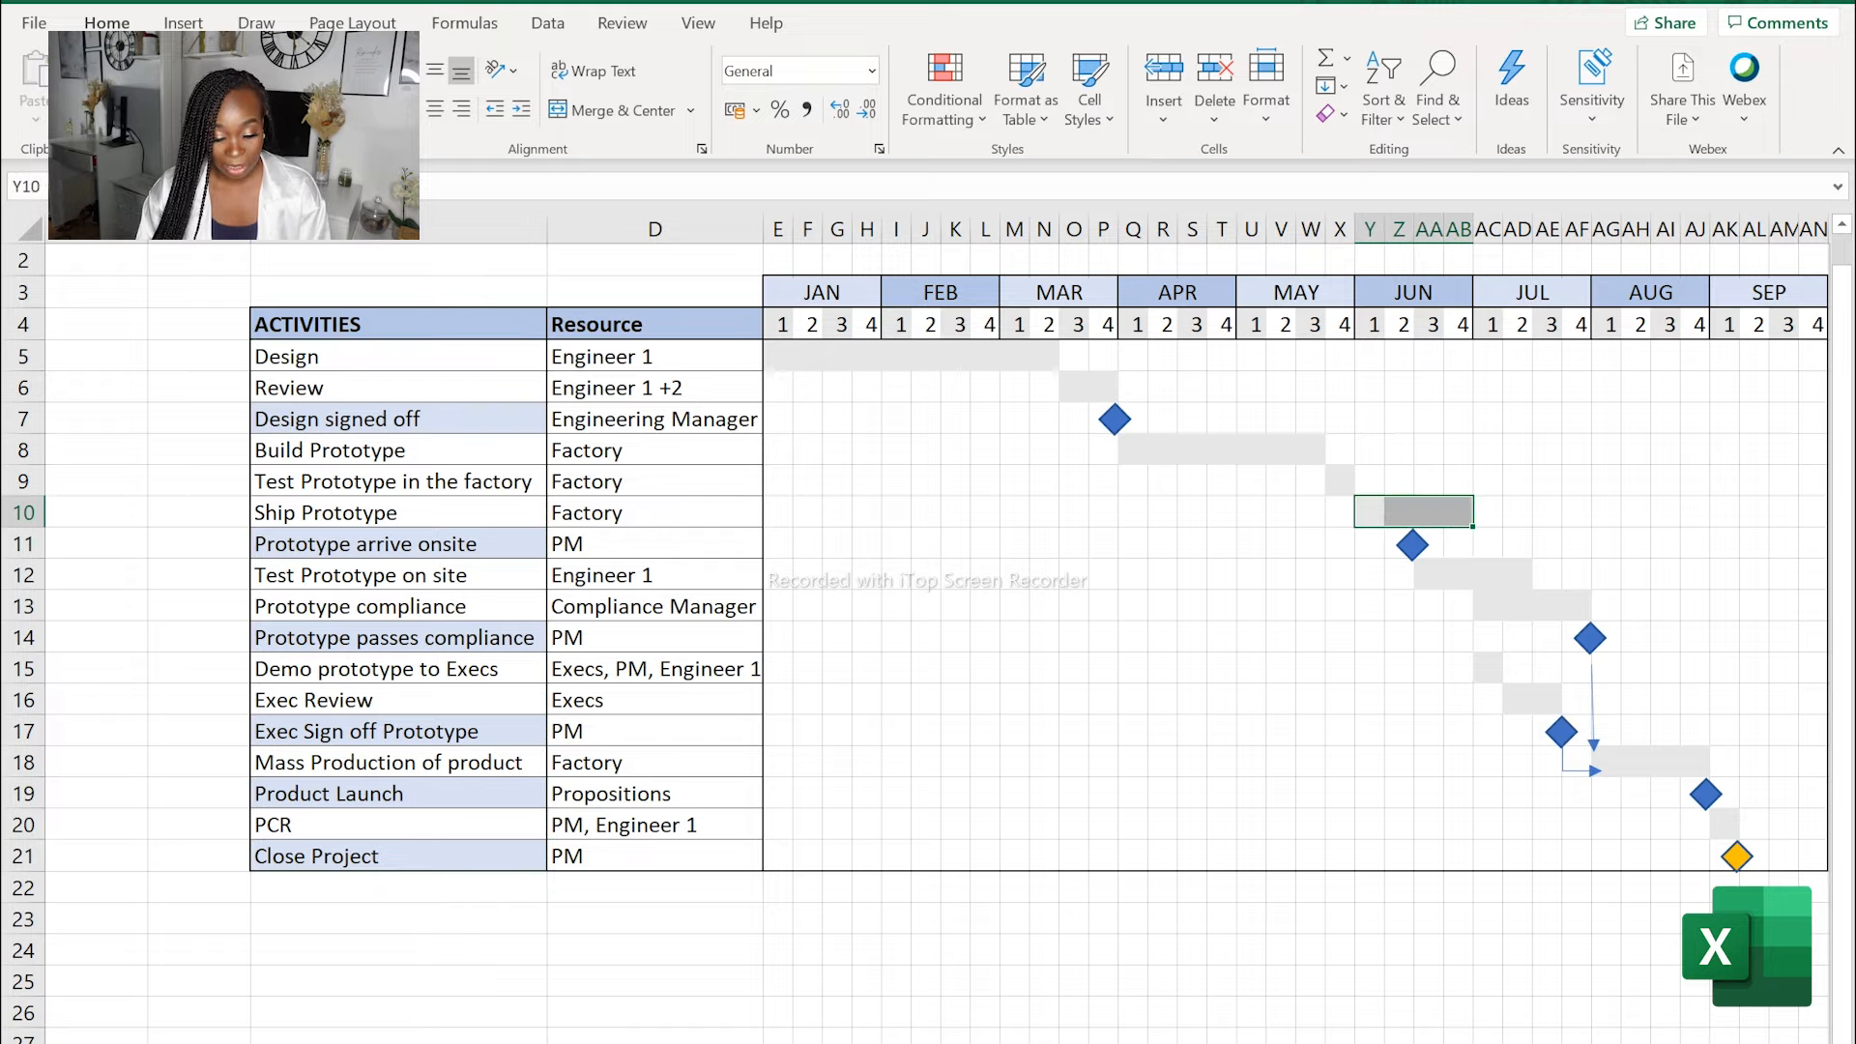
pyautogui.click(1544, 482)
pyautogui.moveTo(1414, 543)
pyautogui.mouseDown()
pyautogui.moveTo(1508, 595)
pyautogui.moveTo(1417, 548)
pyautogui.mouseUp()
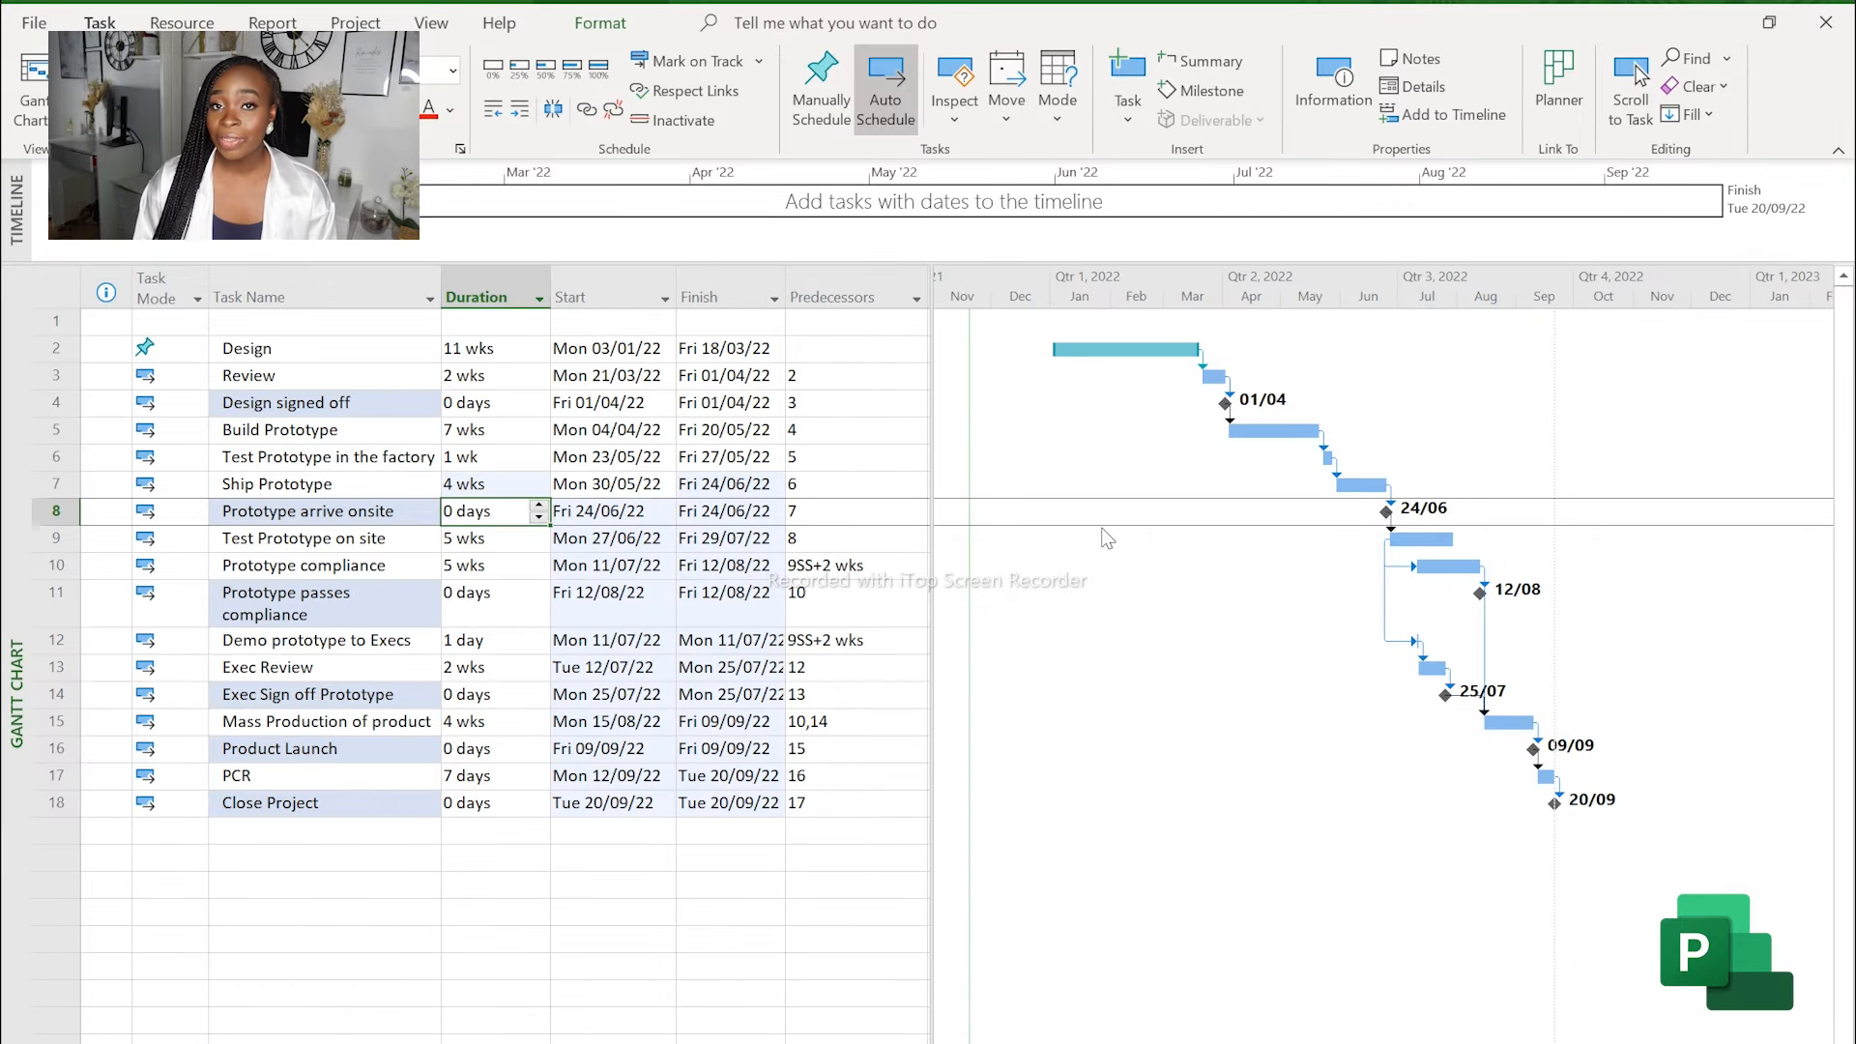
# Reveal the Resource Names column in Microsoft Project and fill it from the Design task down with the resources copied from the Excel sheet.
pyautogui.moveTo(930, 307); pyautogui.dragTo(1195, 370)
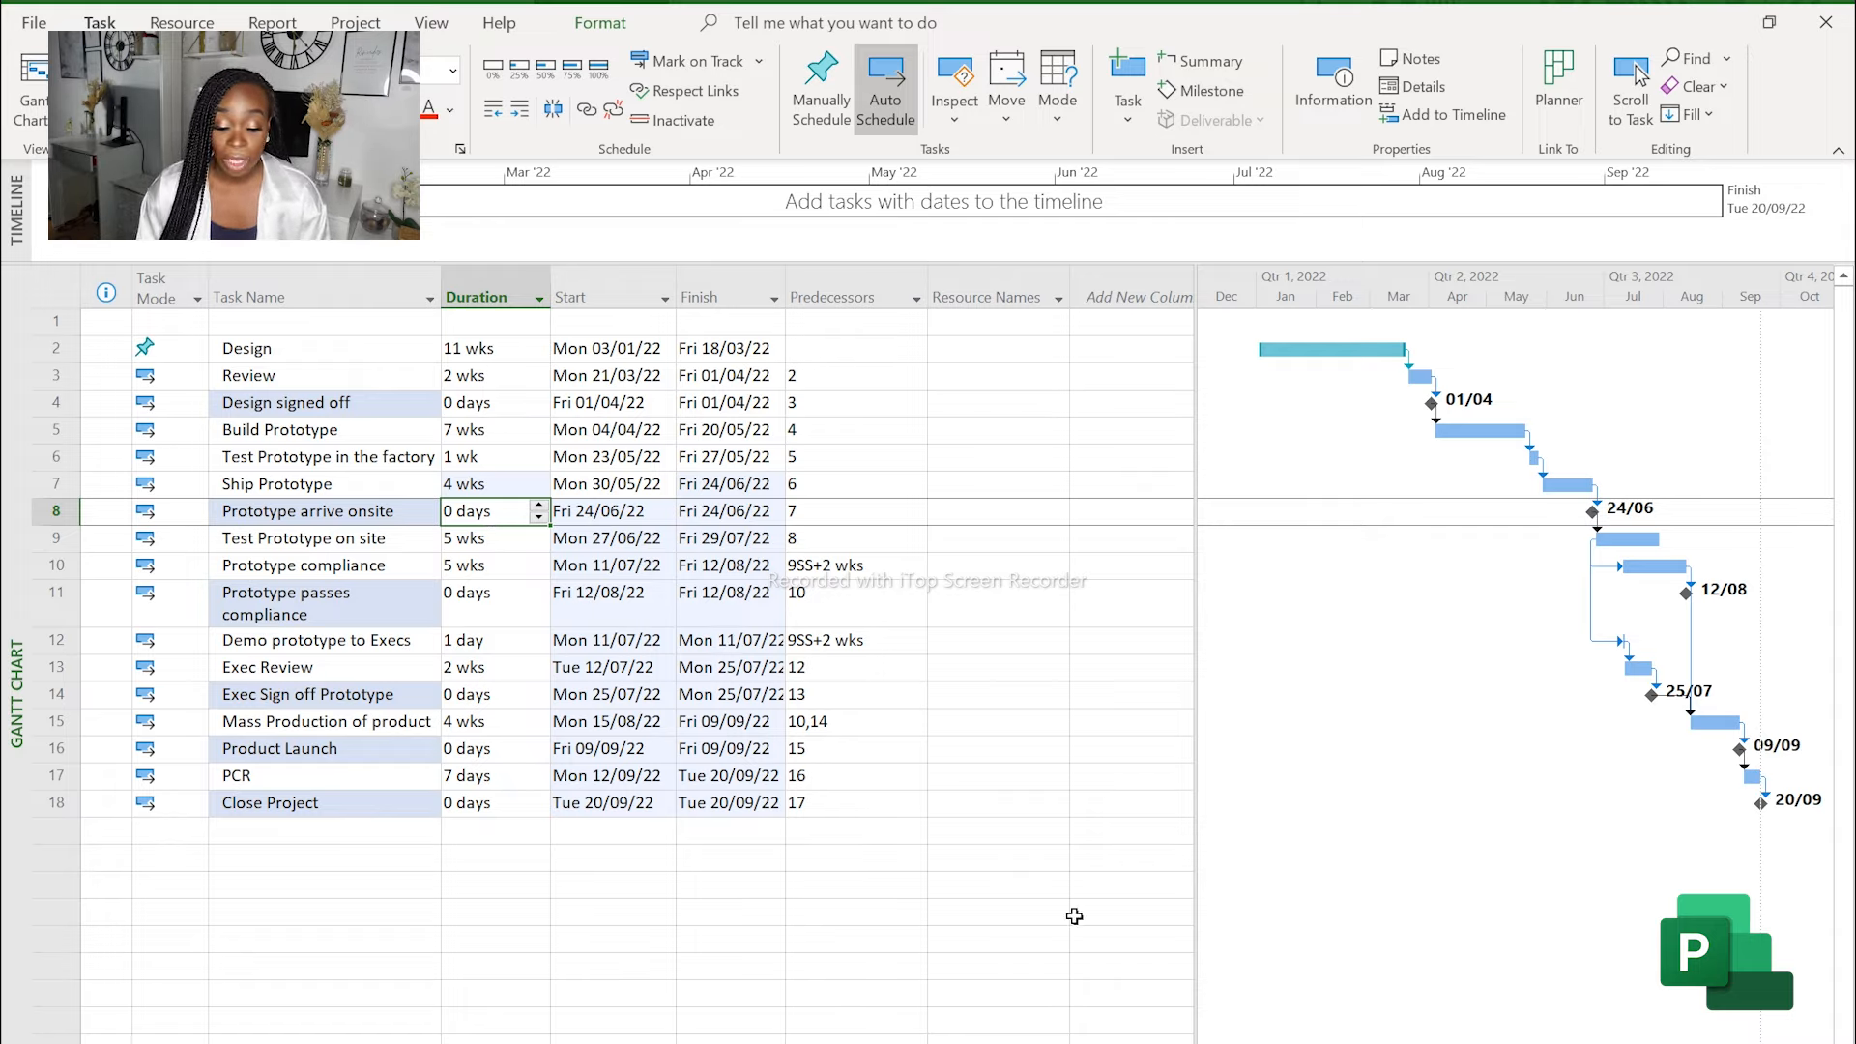
pyautogui.moveTo(885, 1042)
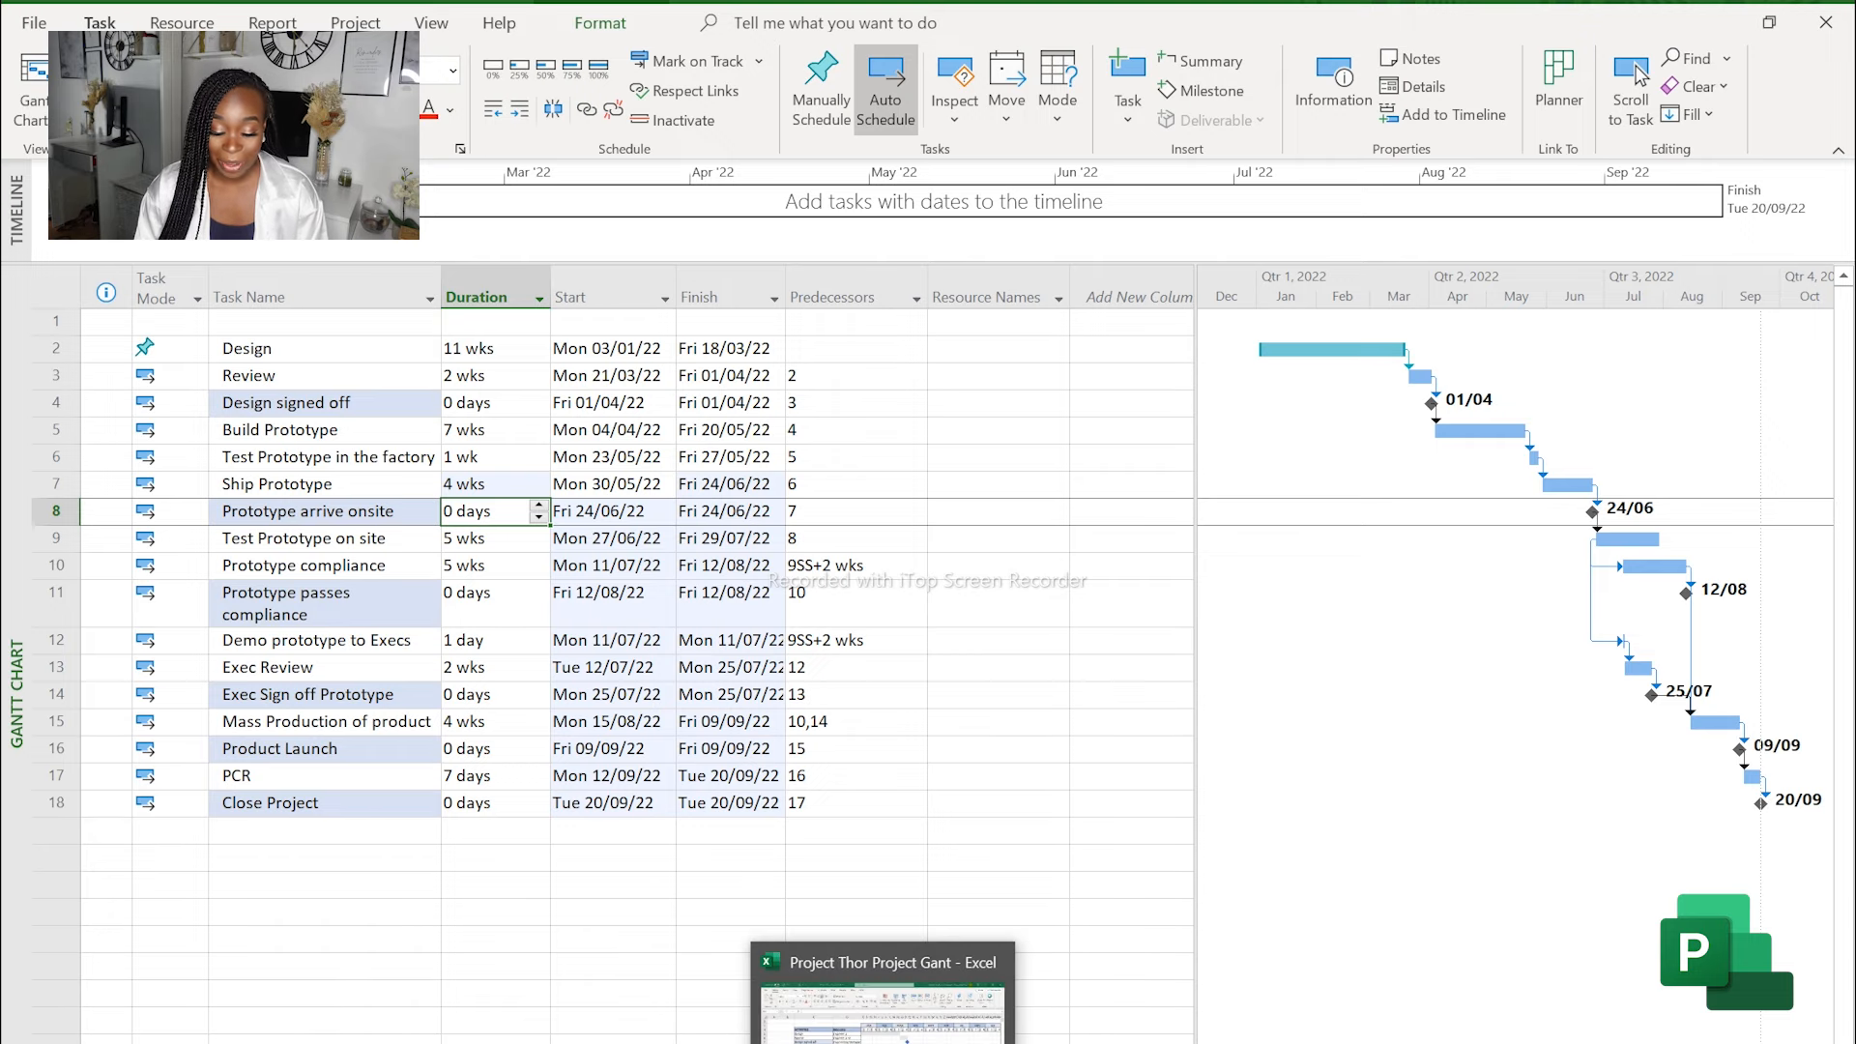
pyautogui.click(884, 1010)
pyautogui.click(432, 556)
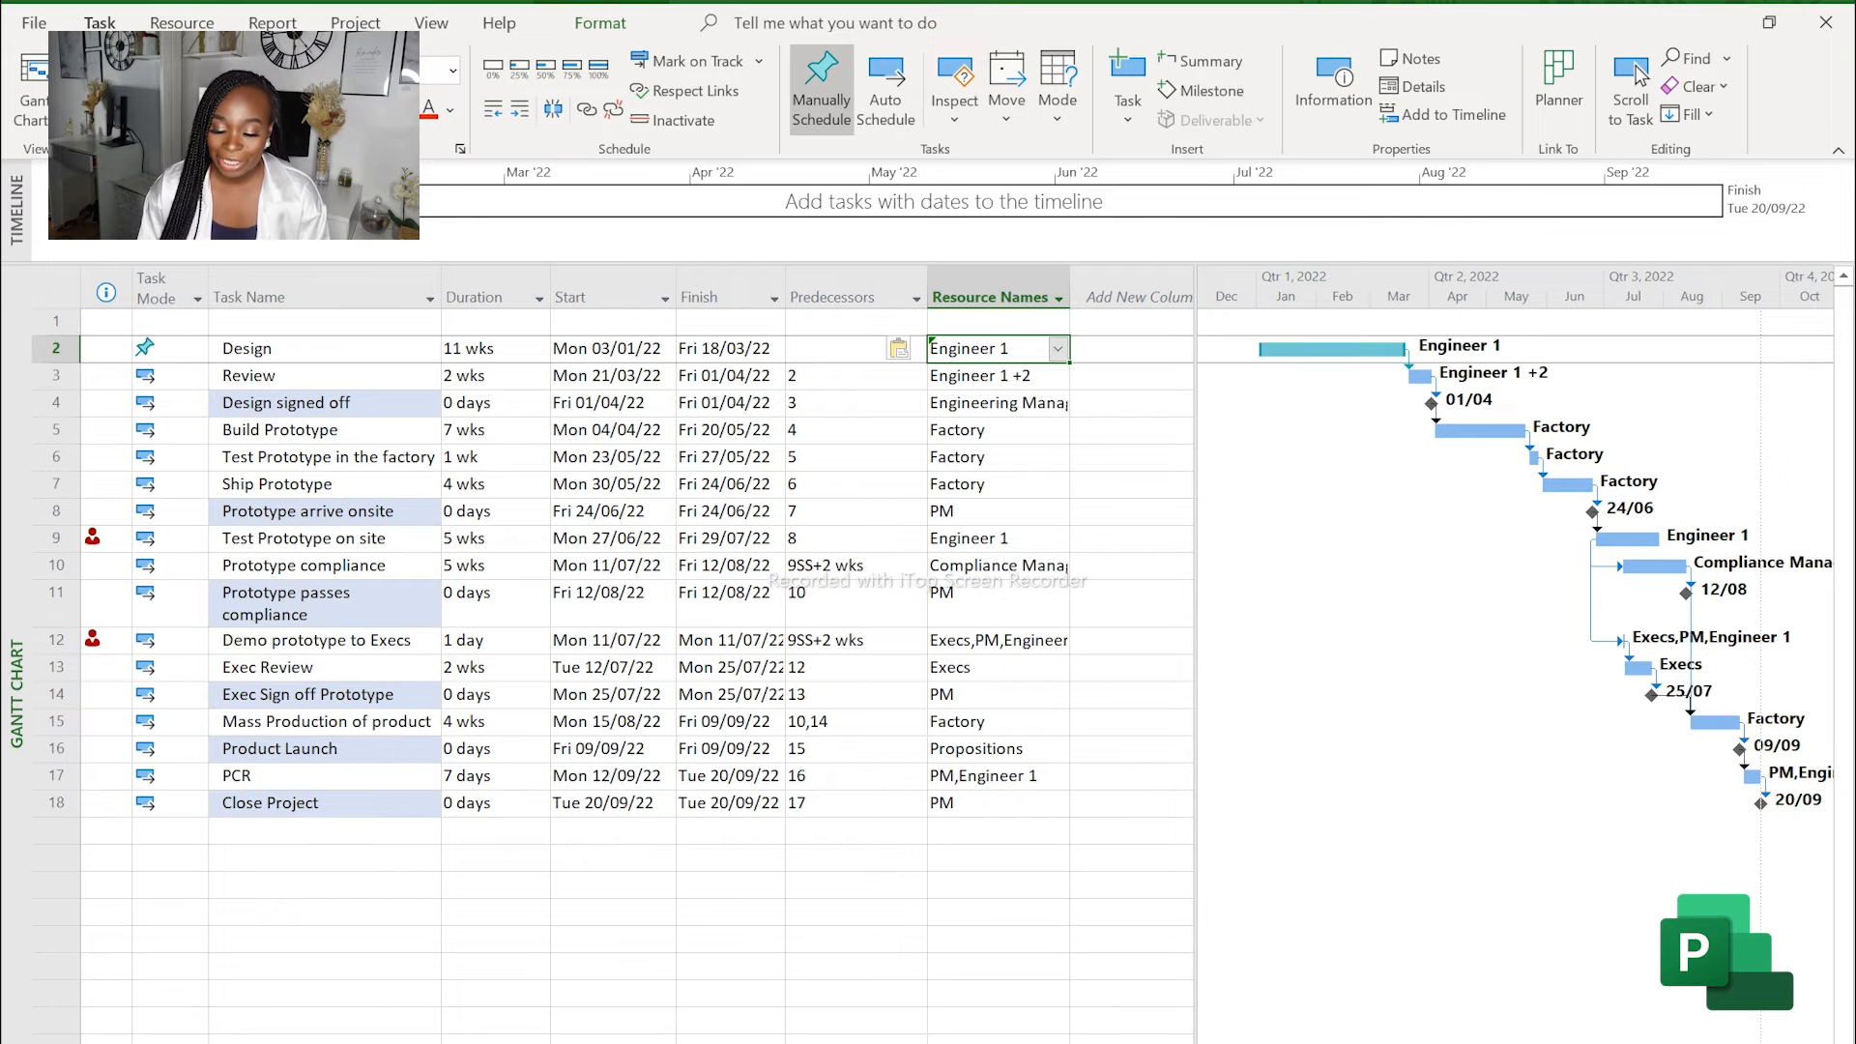
# Examine the indicators and assigned resources of the Test Prototype on site and Demo prototype to Execs tasks.
pyautogui.click(1634, 82)
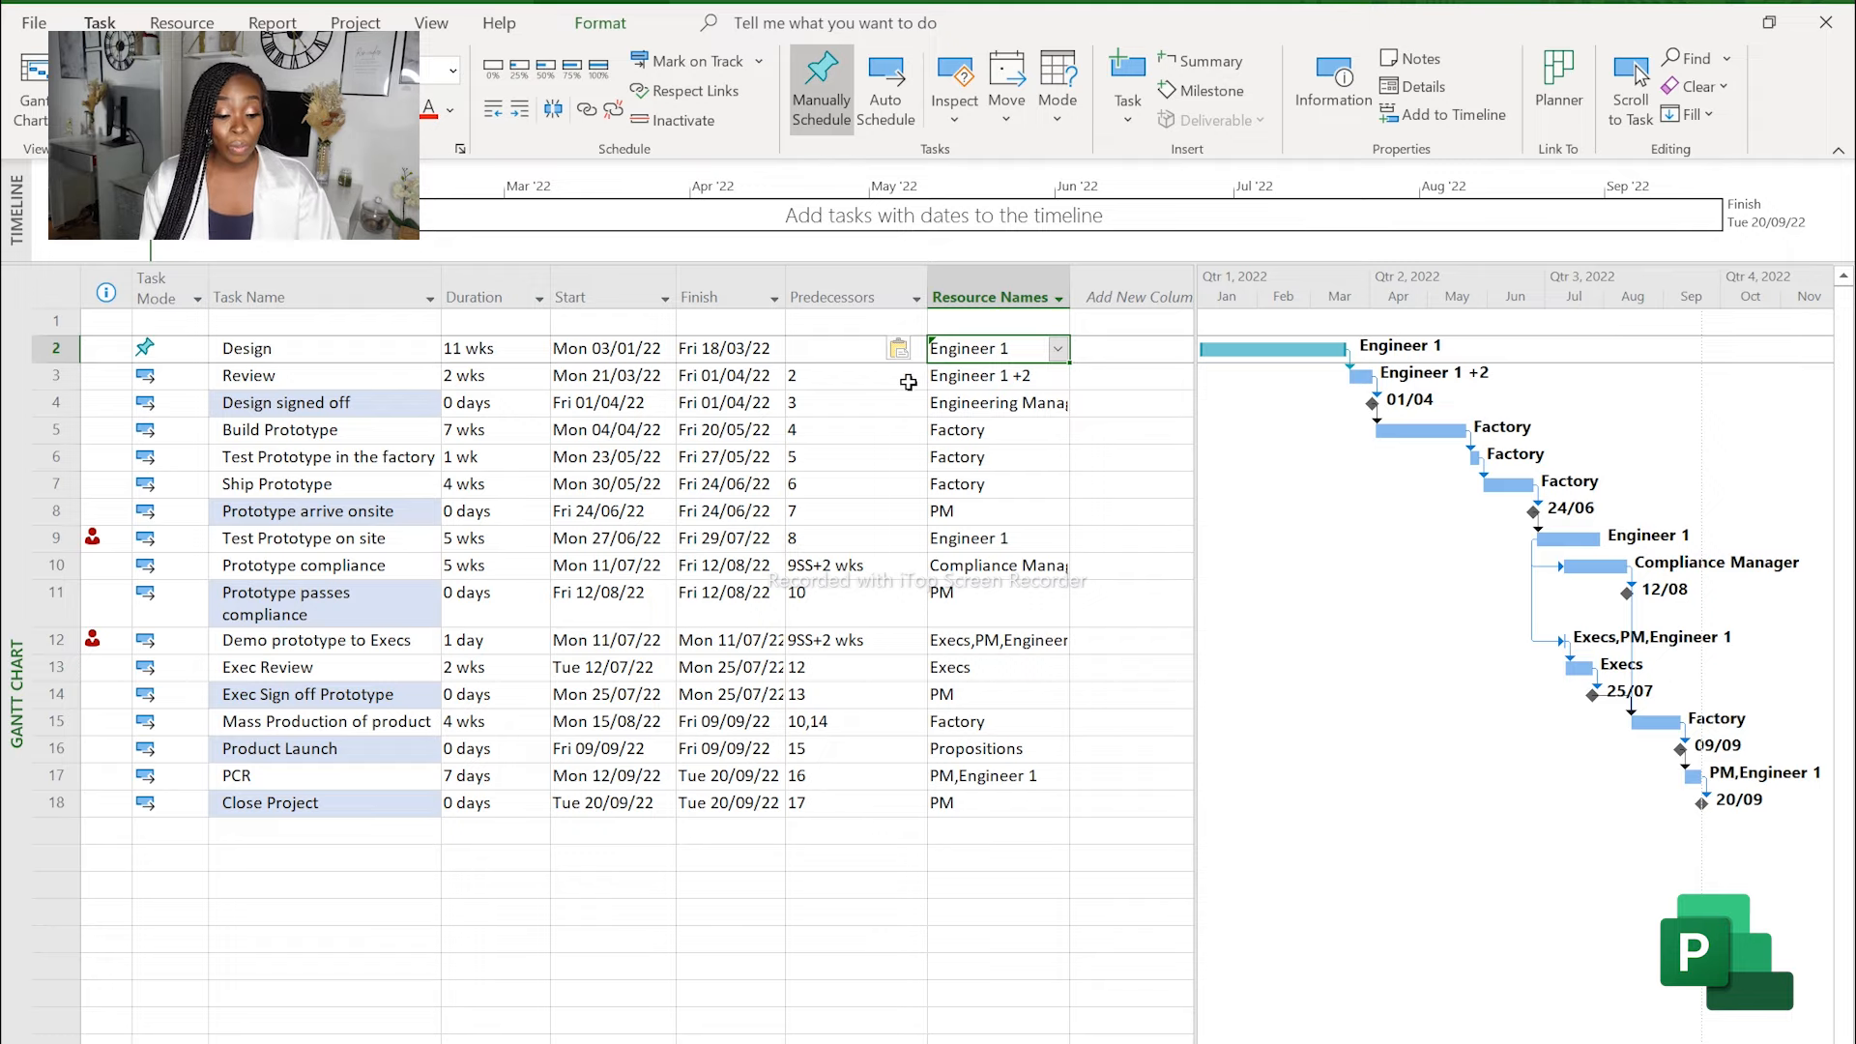
pyautogui.click(97, 538)
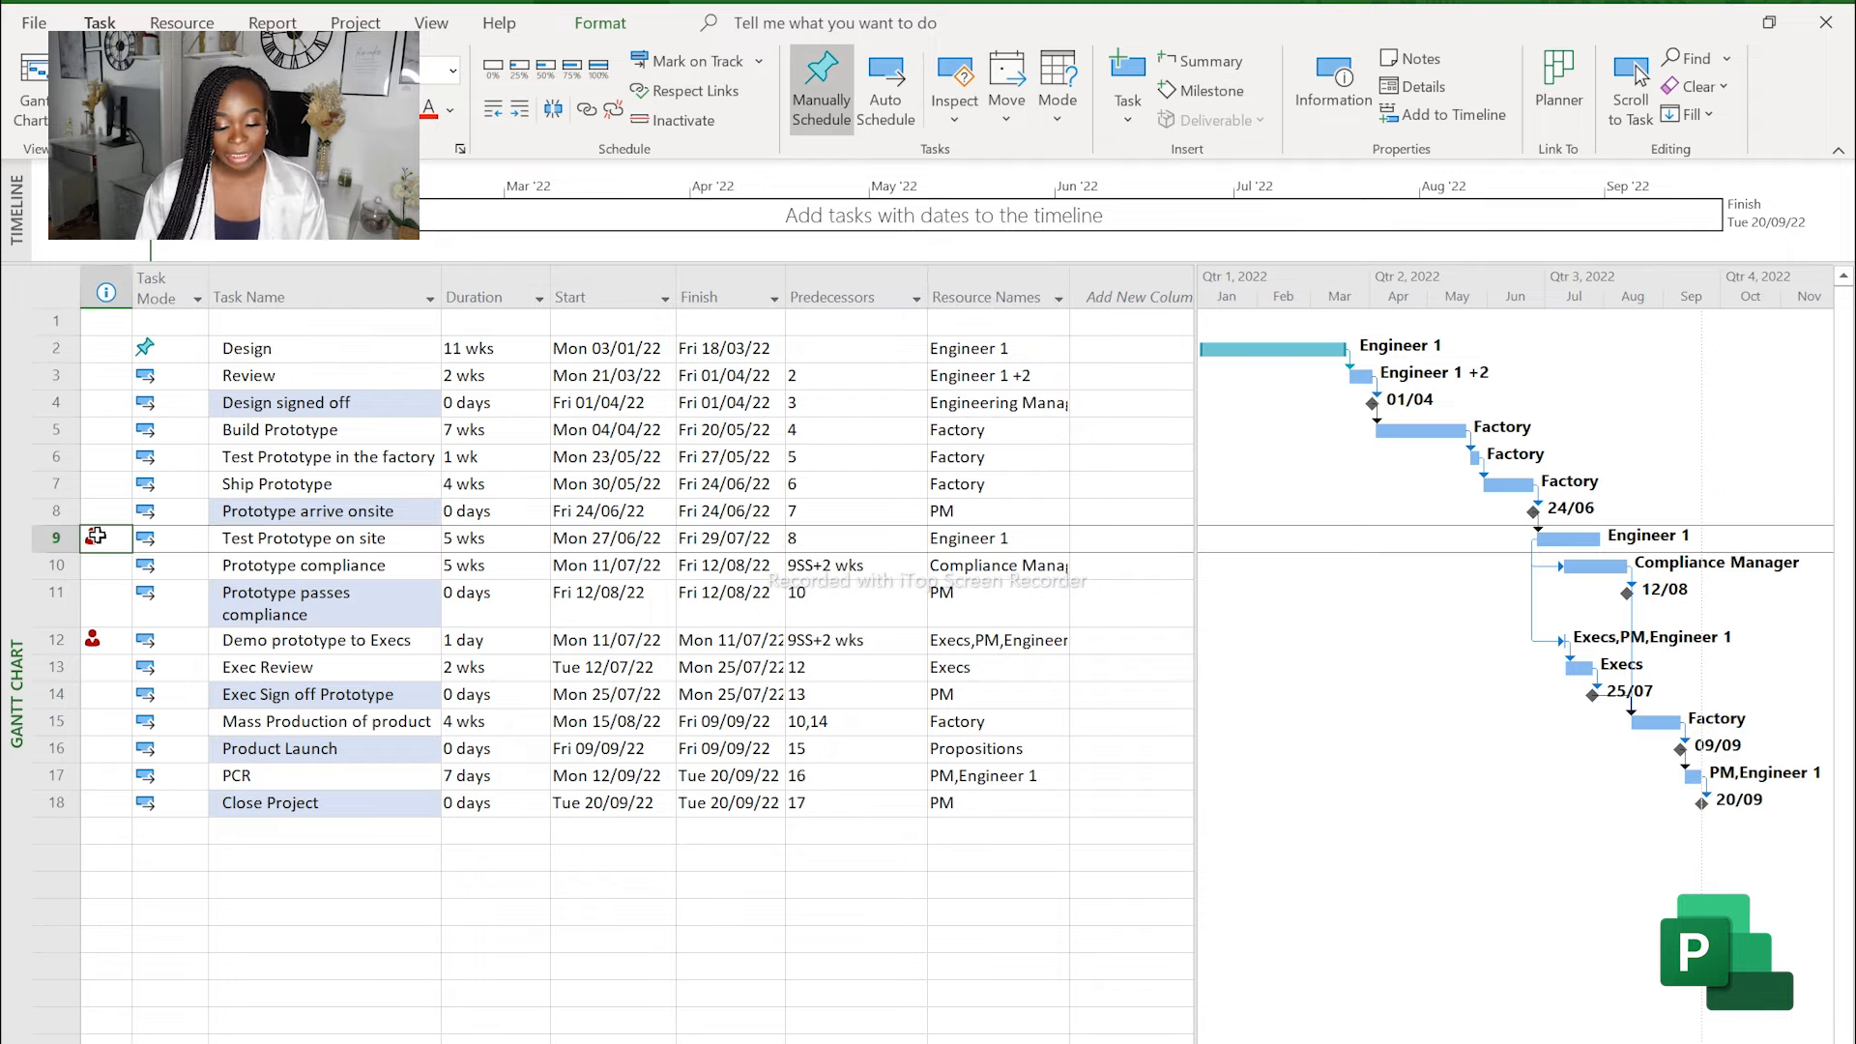
pyautogui.click(105, 648)
pyautogui.click(101, 539)
pyautogui.click(96, 641)
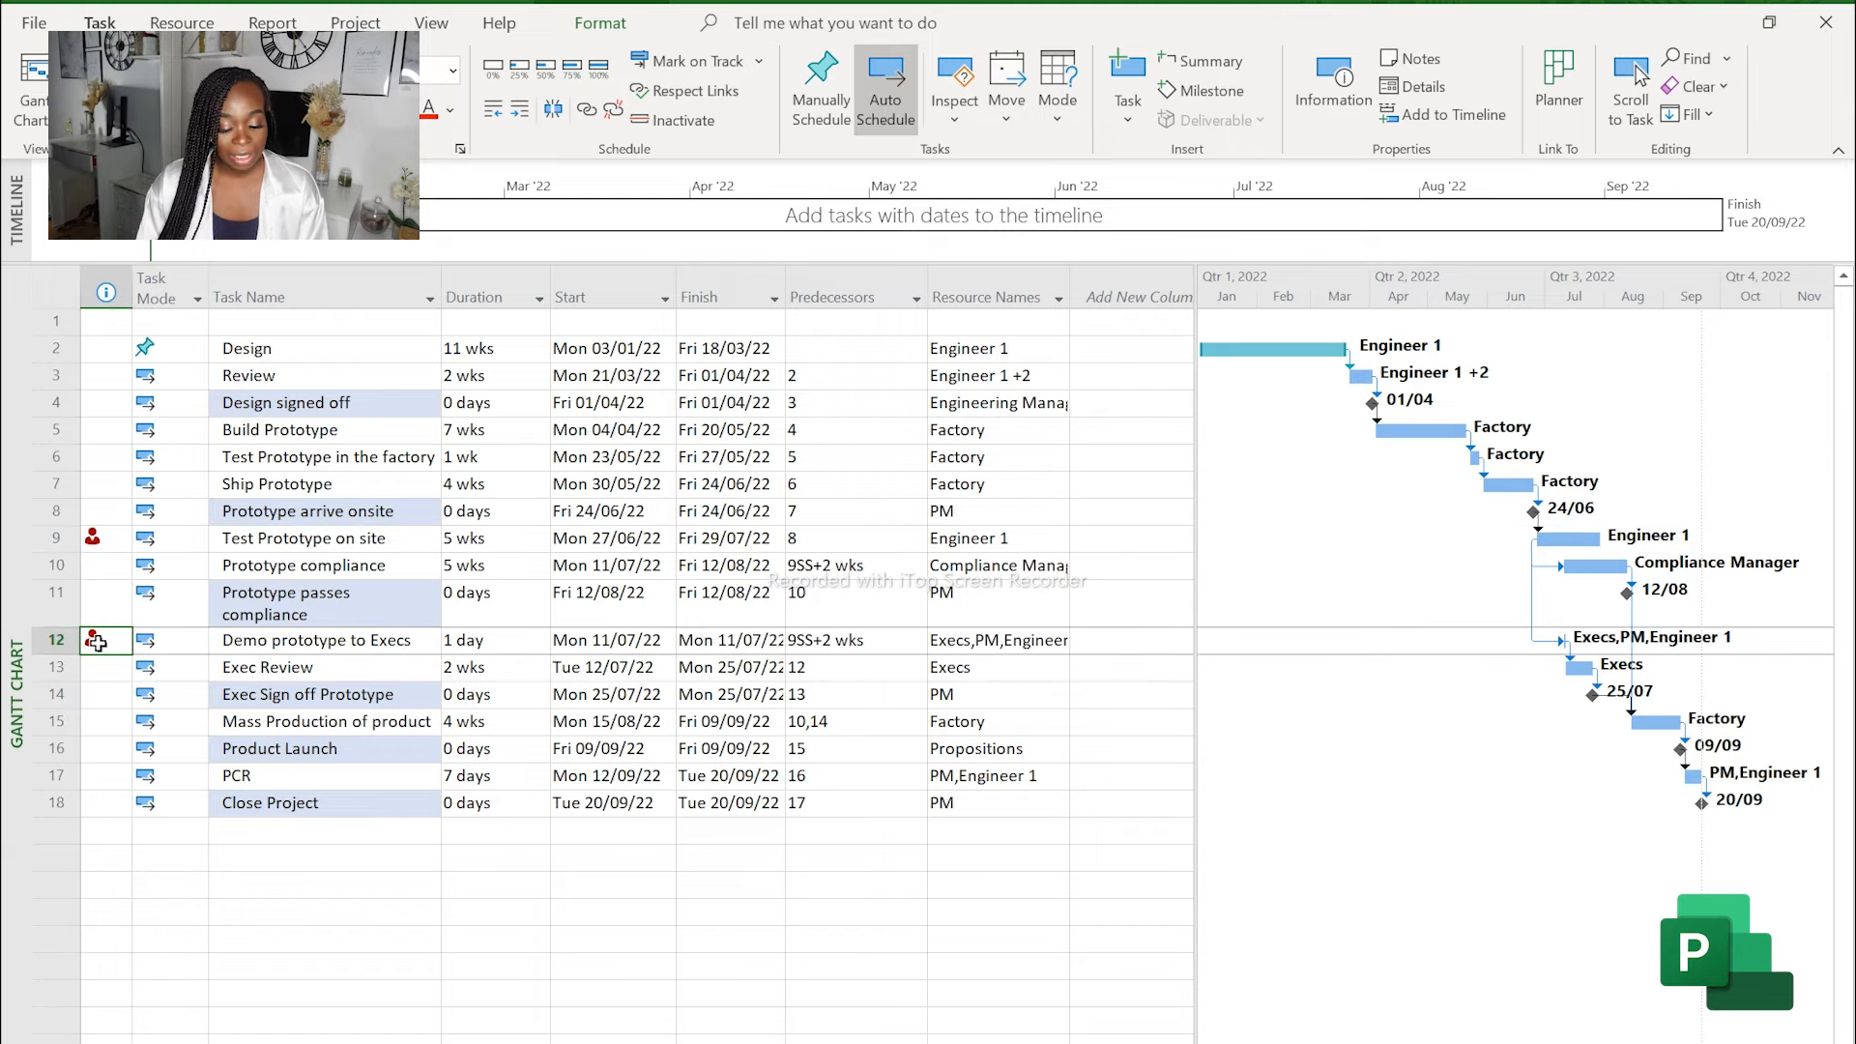
pyautogui.click(111, 531)
pyautogui.click(111, 668)
pyautogui.click(111, 546)
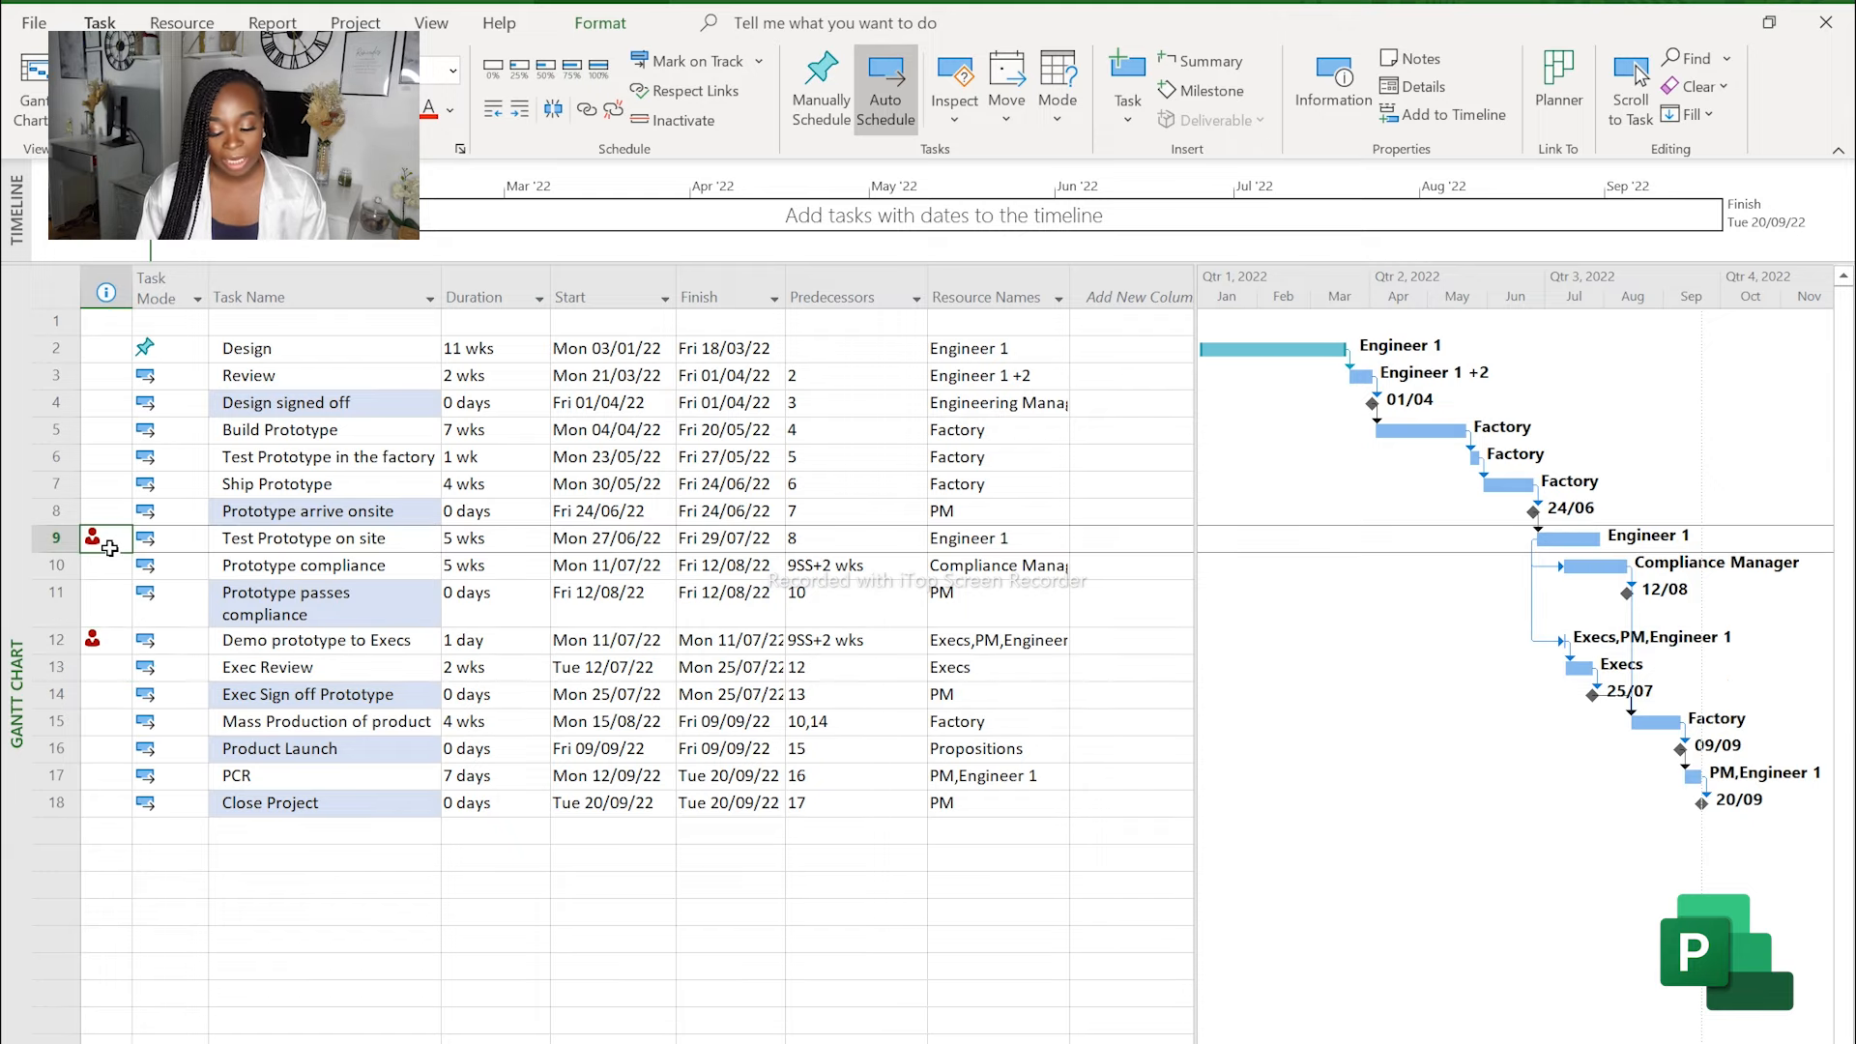
pyautogui.click(109, 647)
pyautogui.click(106, 512)
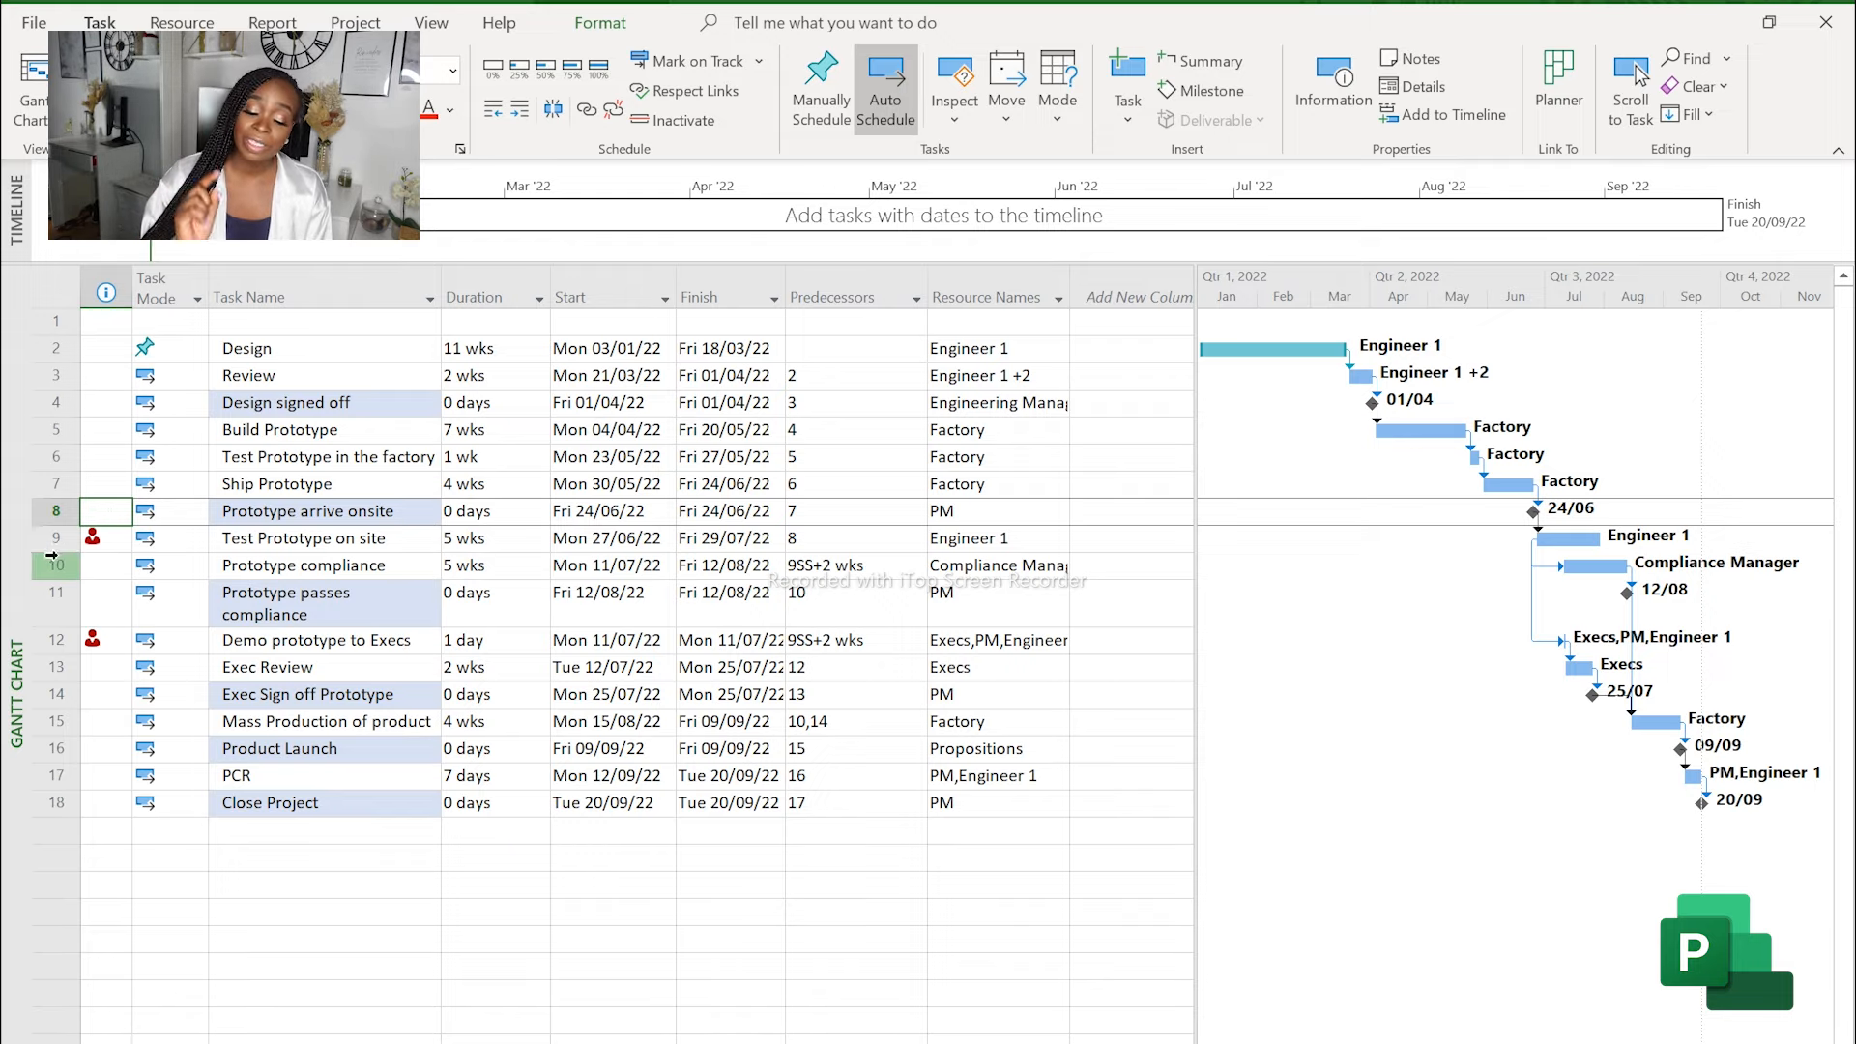
pyautogui.click(112, 544)
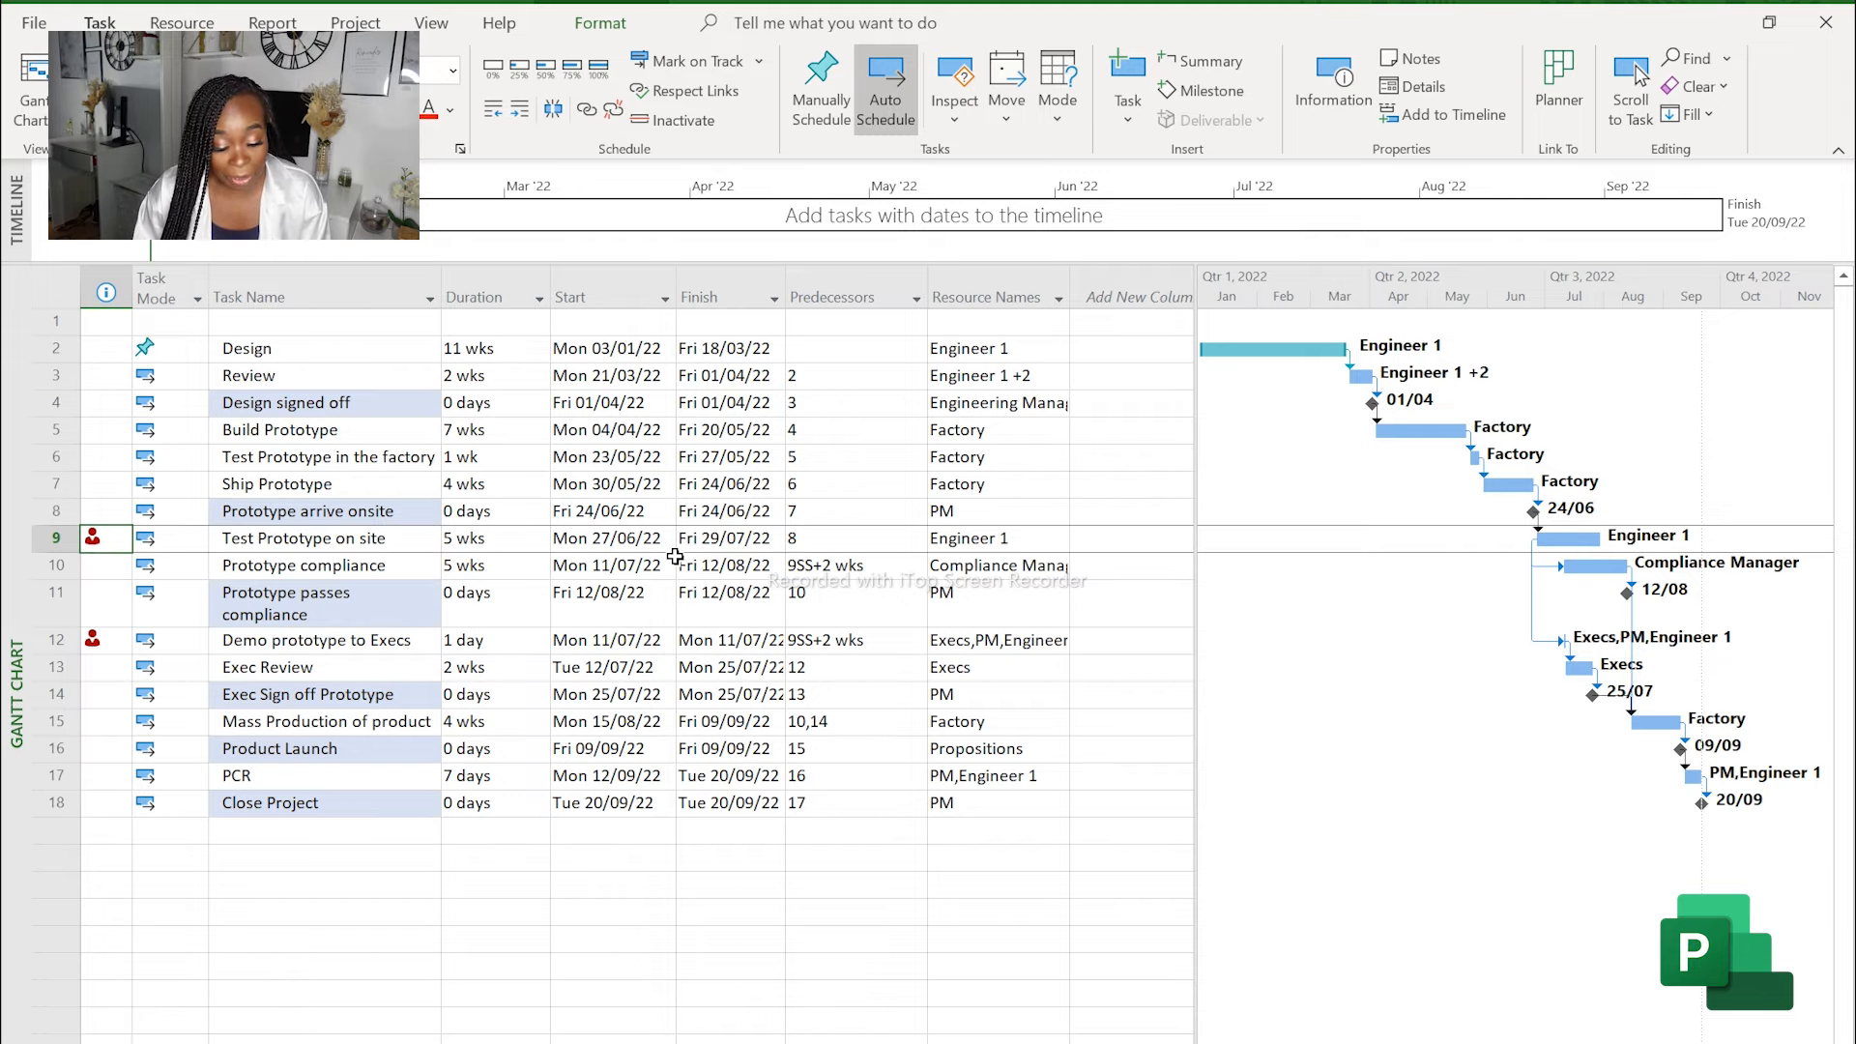
pyautogui.click(997, 549)
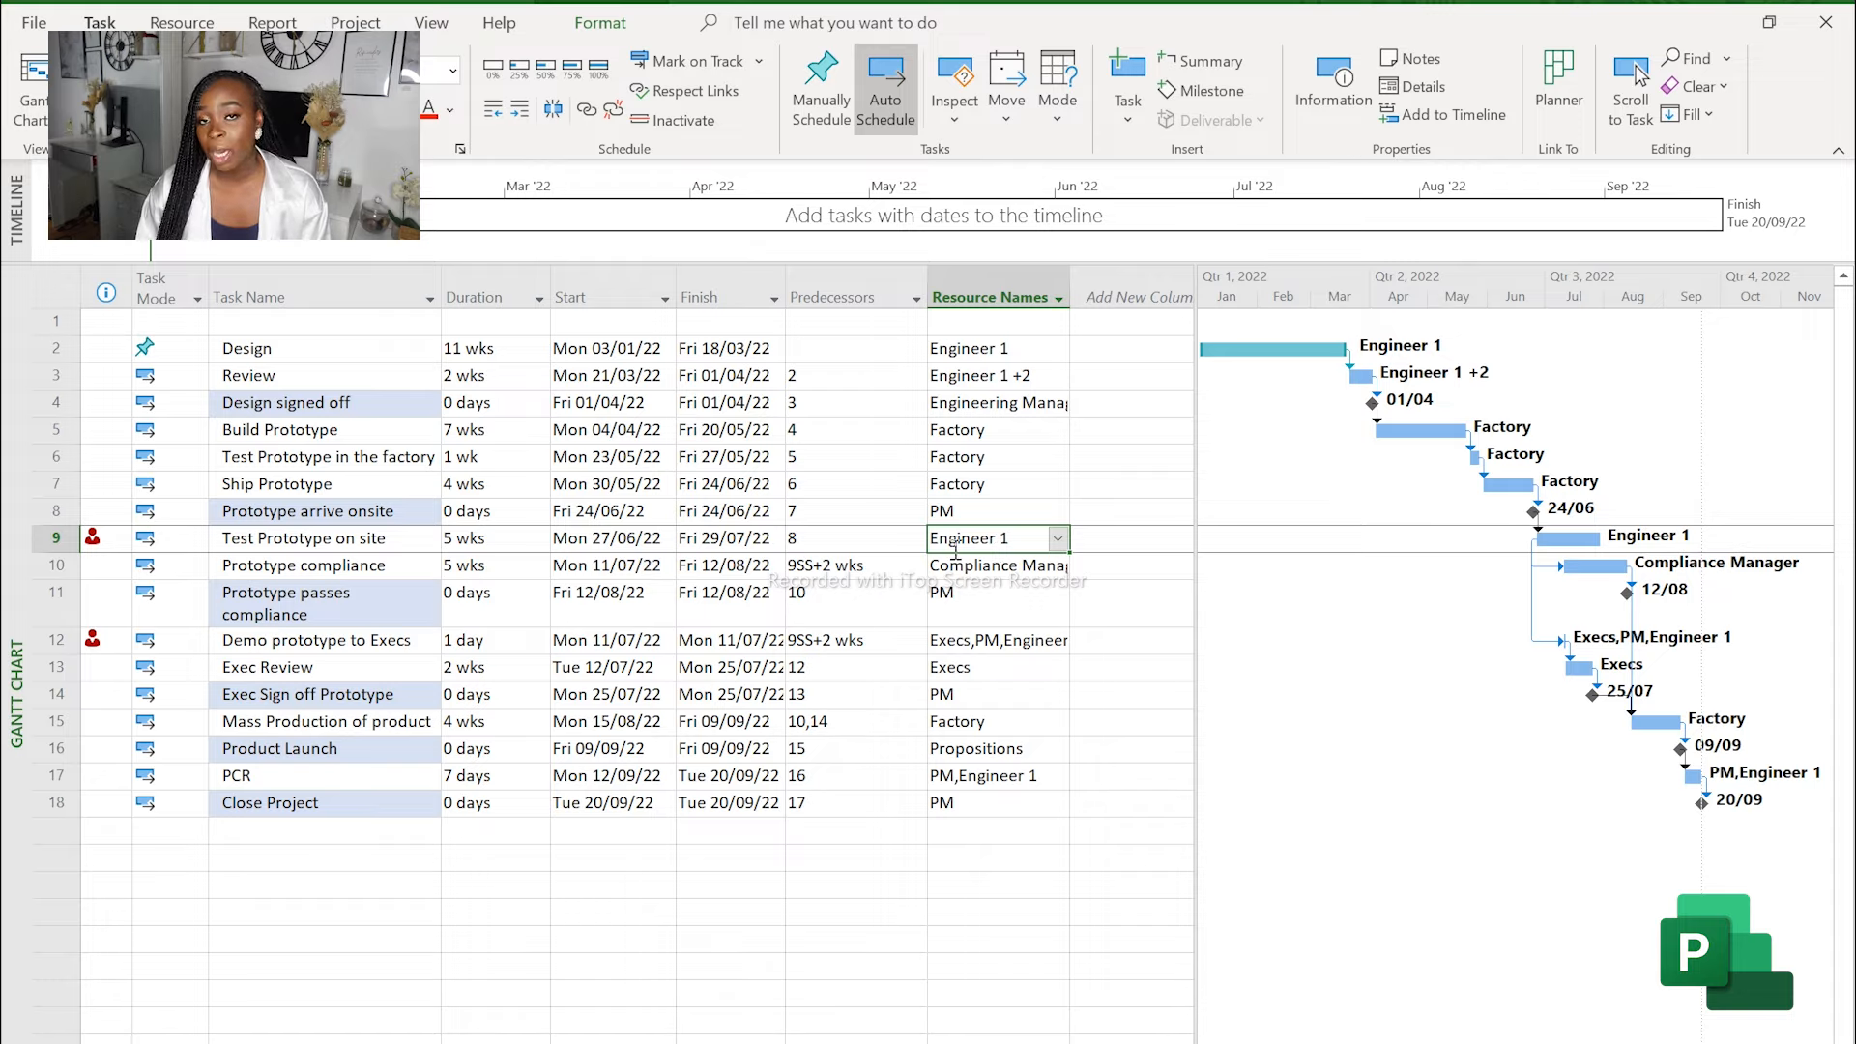
pyautogui.click(294, 533)
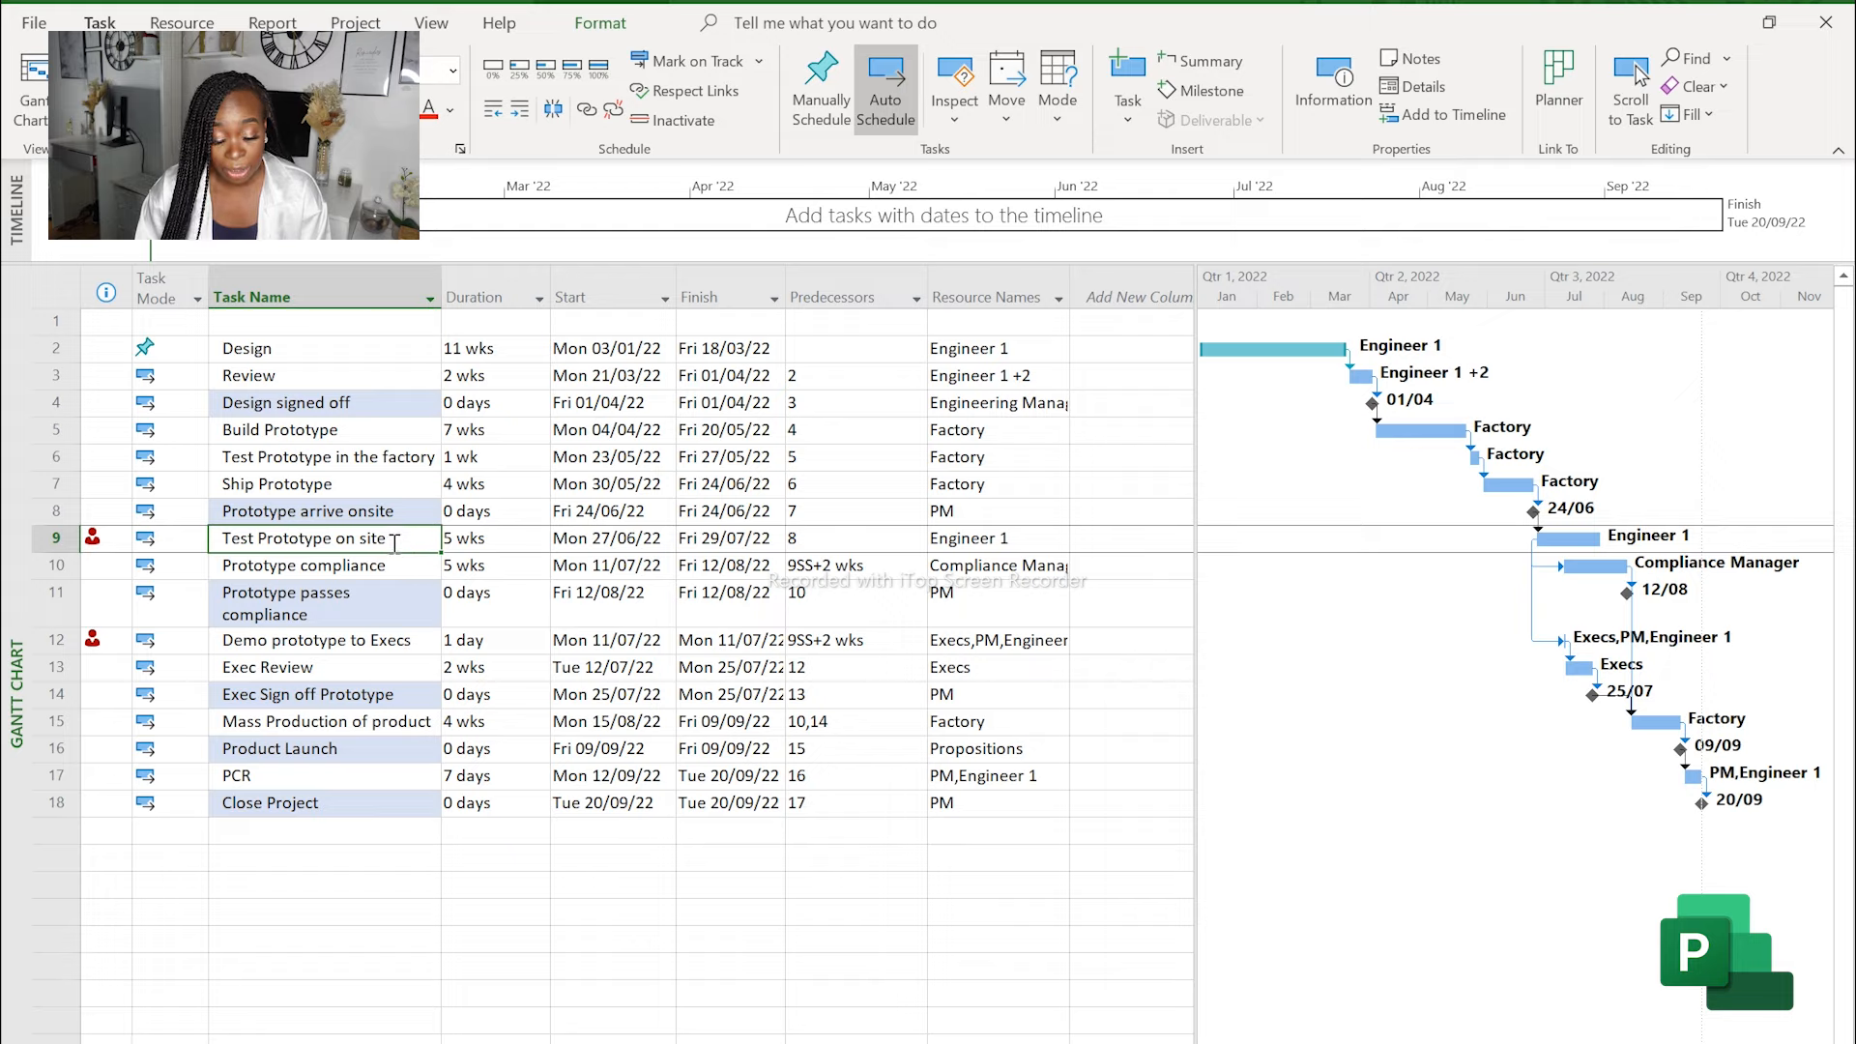
pyautogui.click(377, 638)
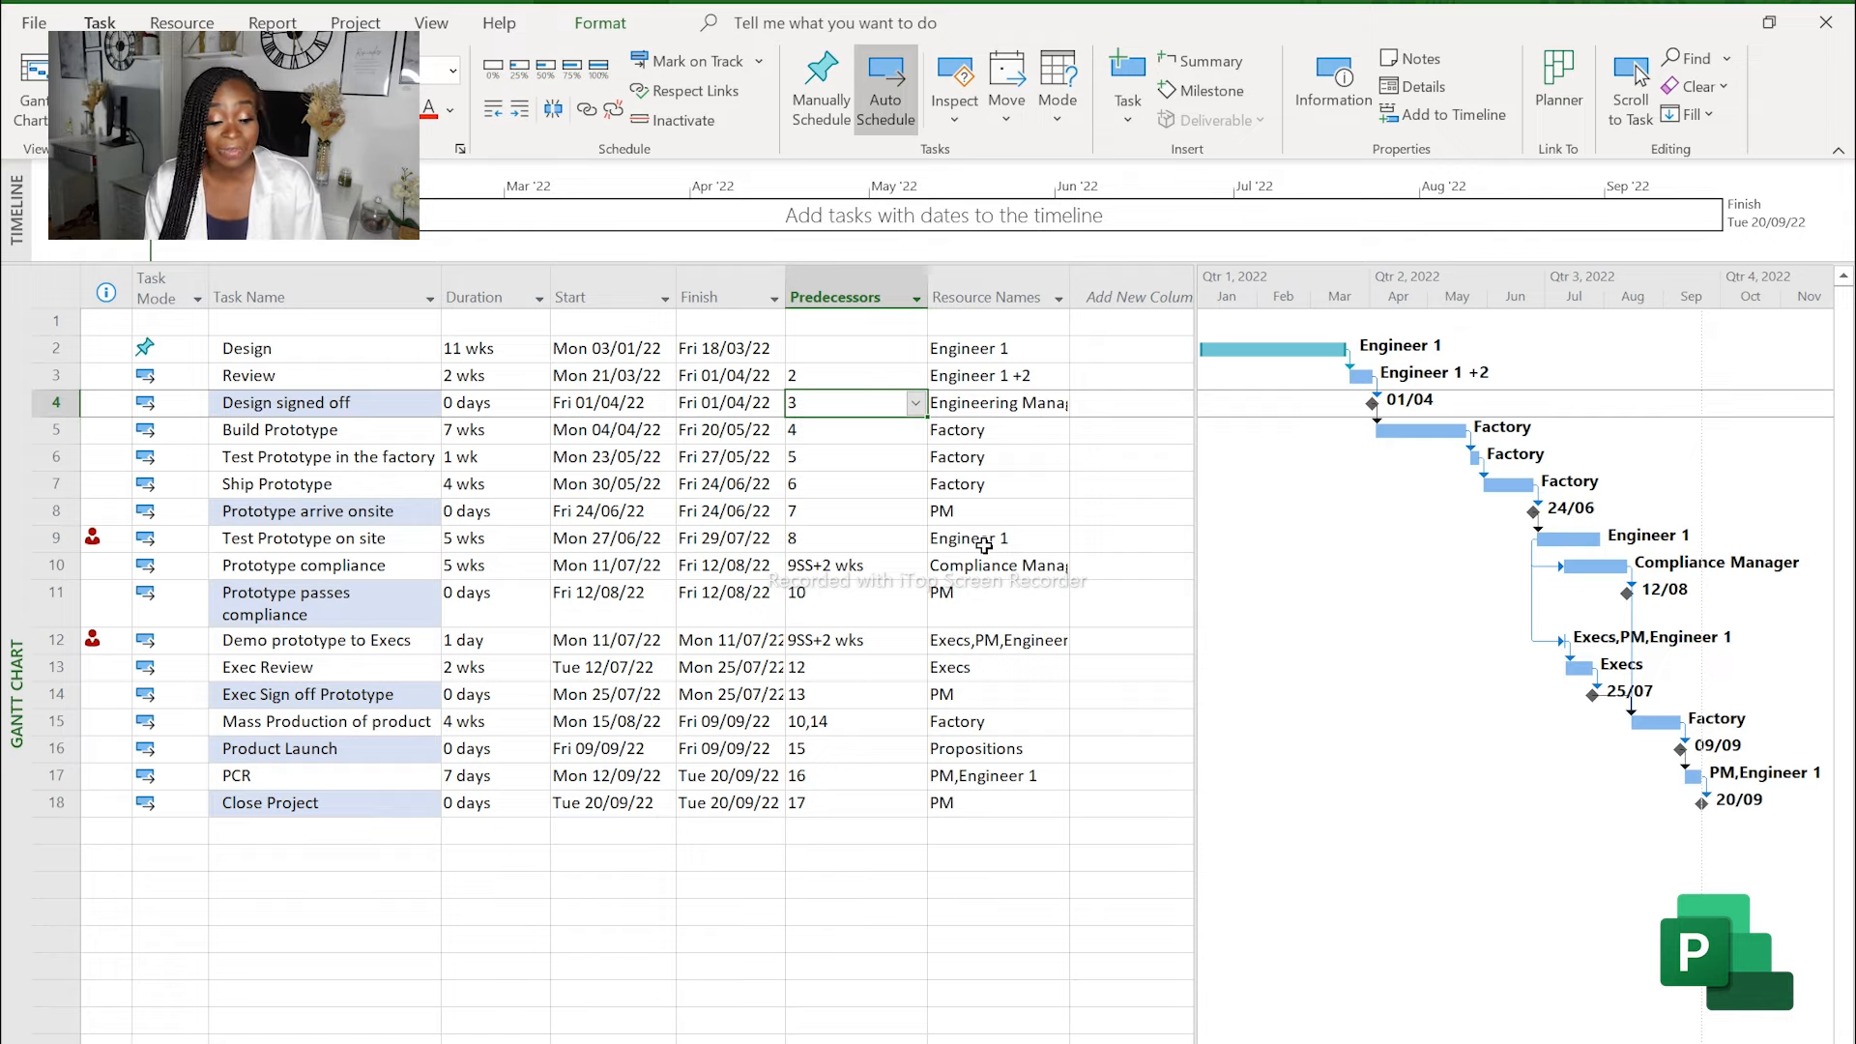
# Replace Engineer 1 with Engineer 2 in the resources of the Demo prototype to Execs task.
pyautogui.click(1015, 640)
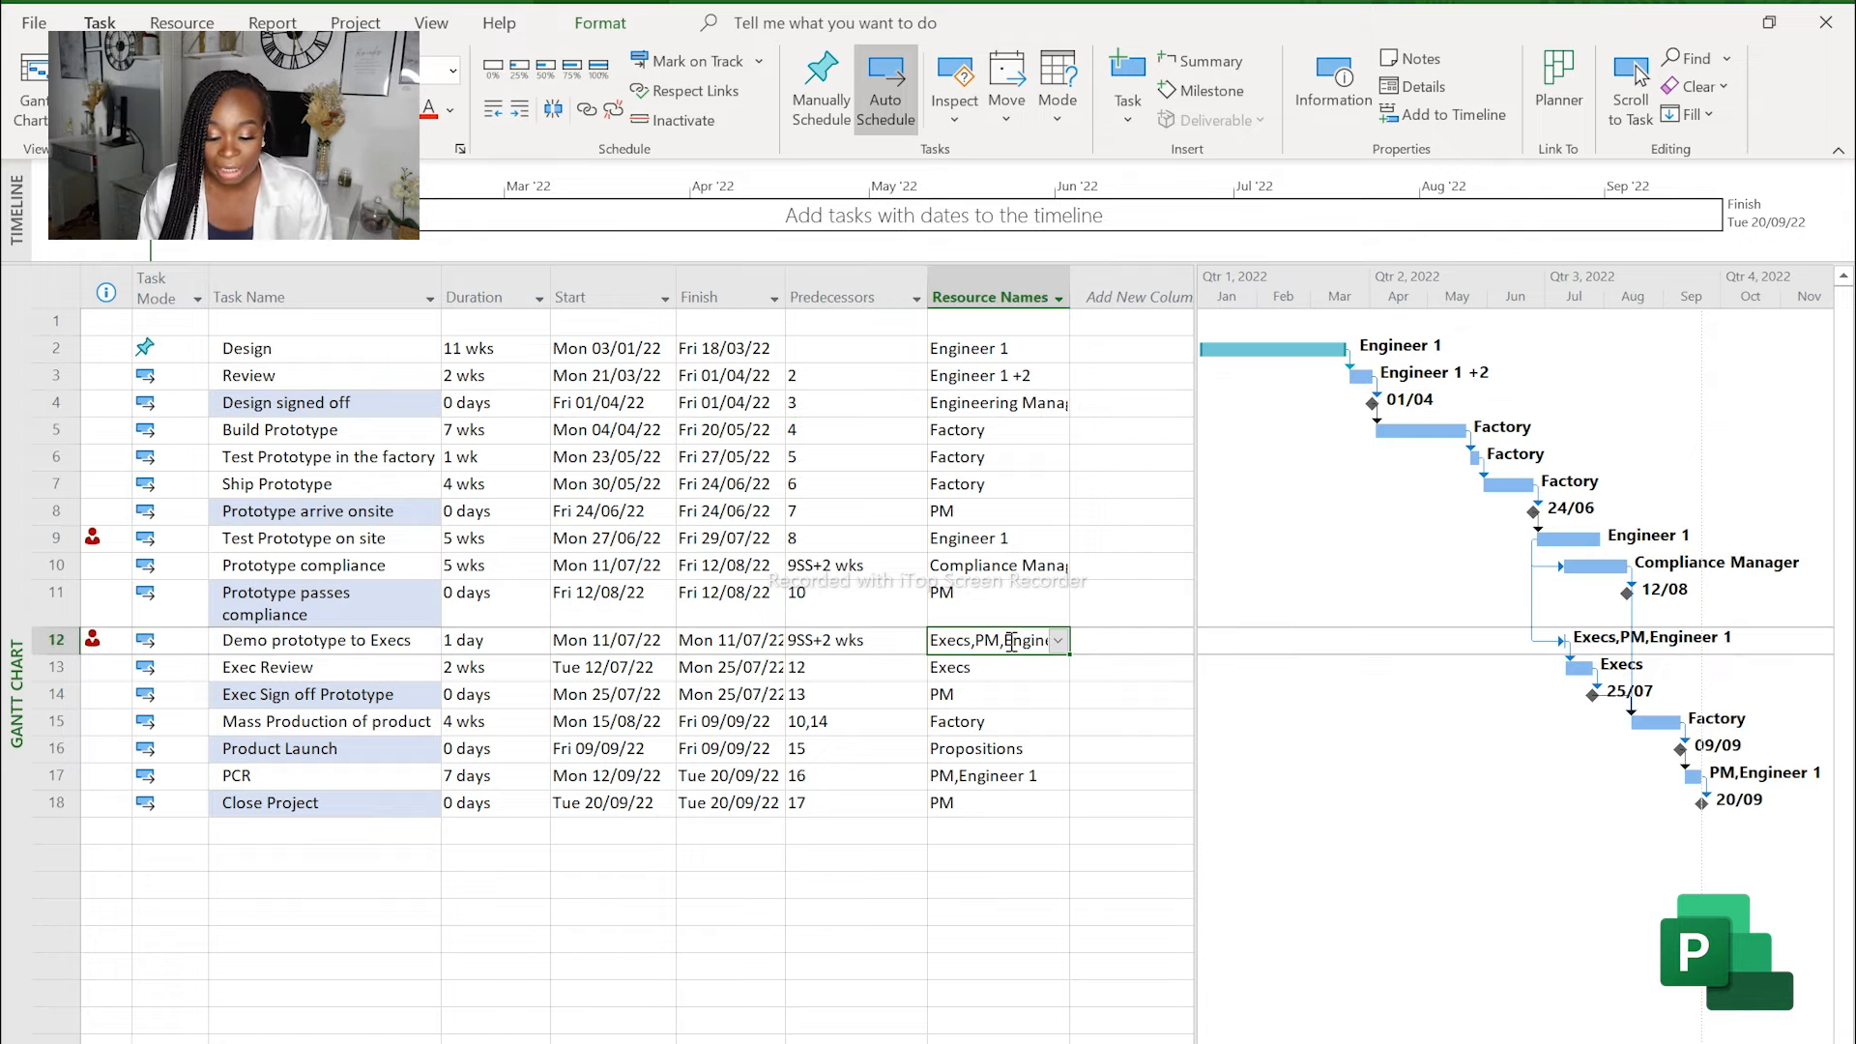
pyautogui.click(1020, 640)
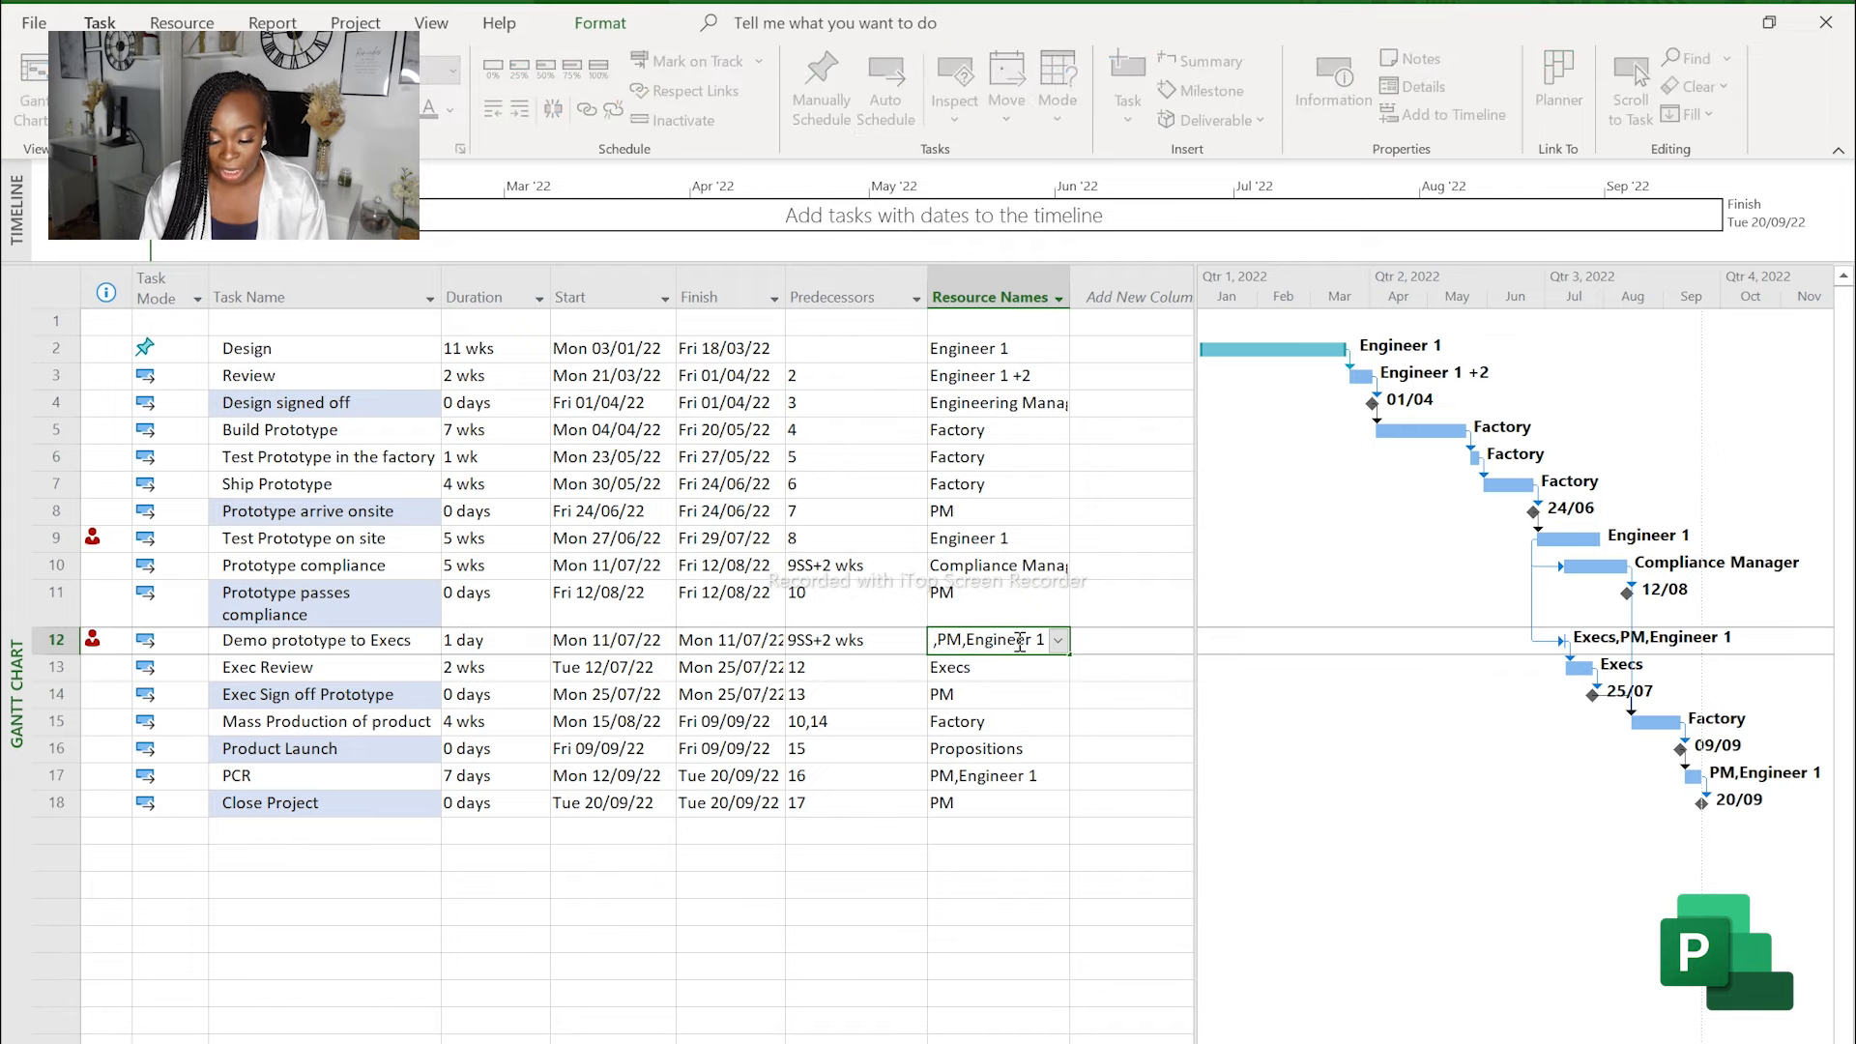
pyautogui.press('BackSpace')
pyautogui.write('2')
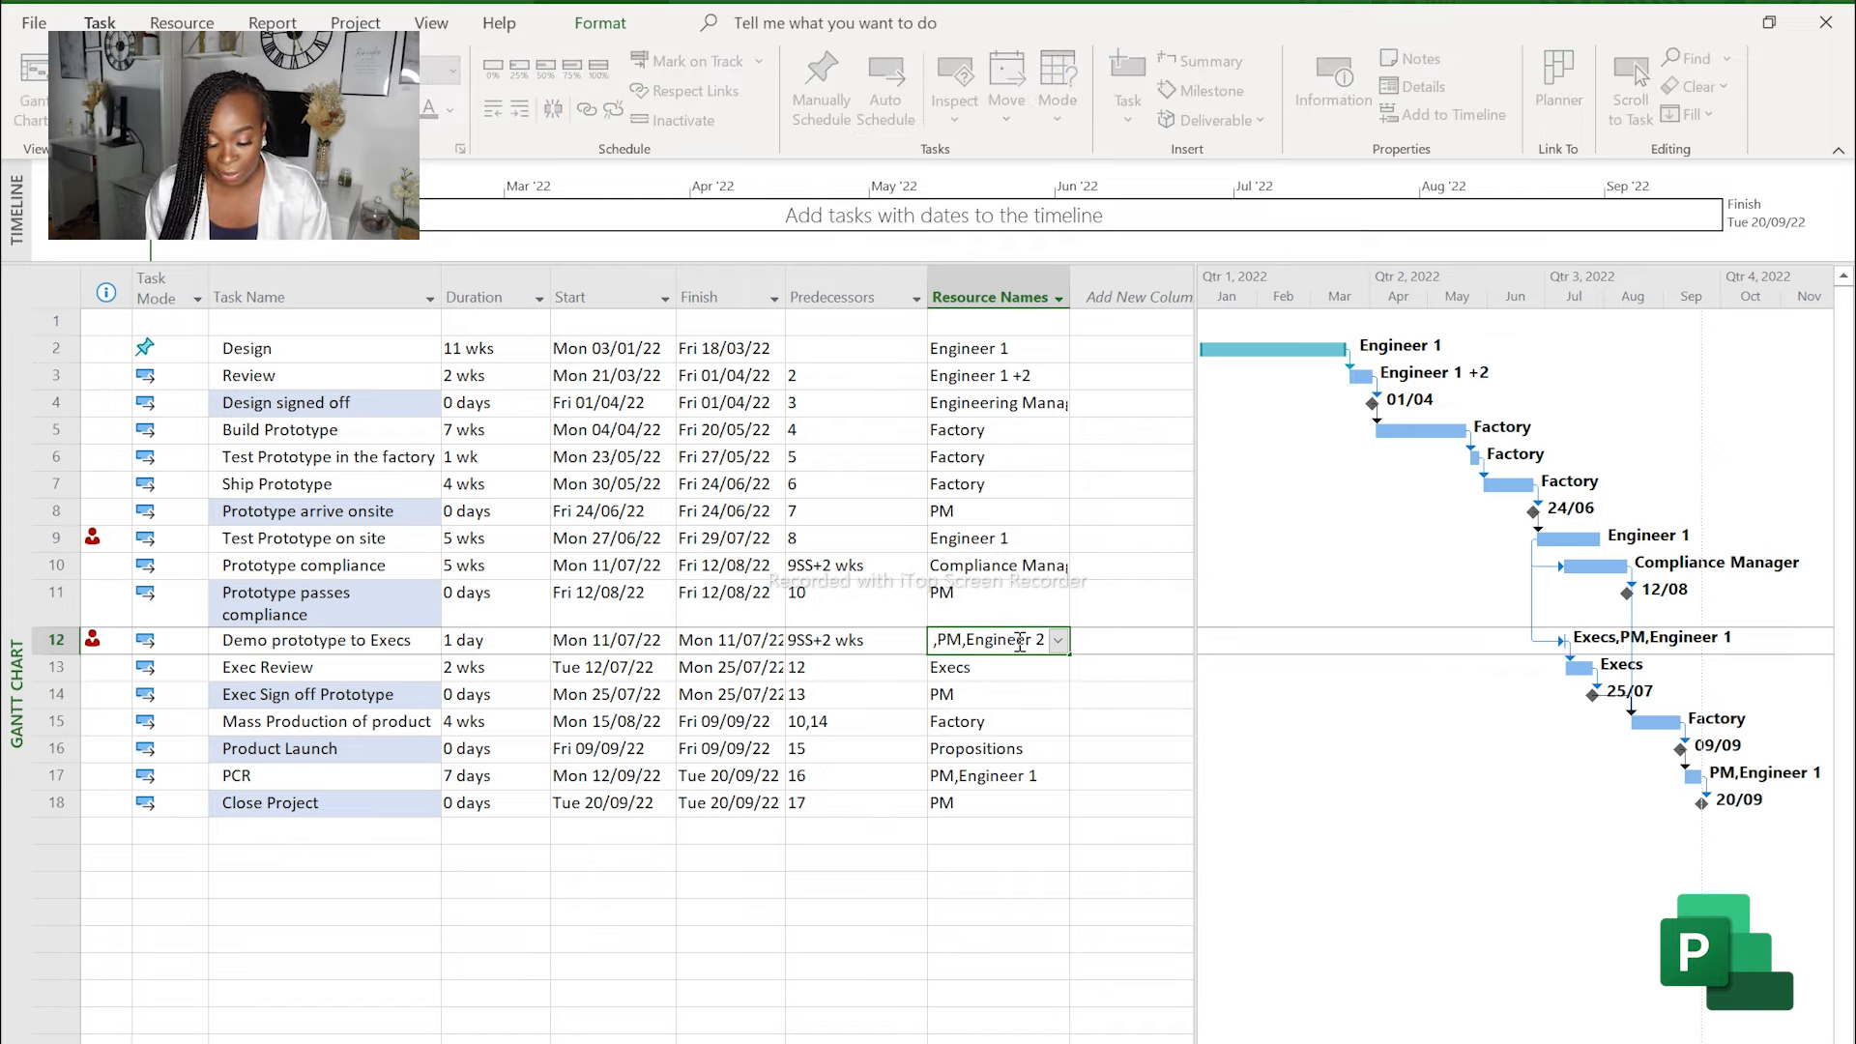
pyautogui.press('Return')
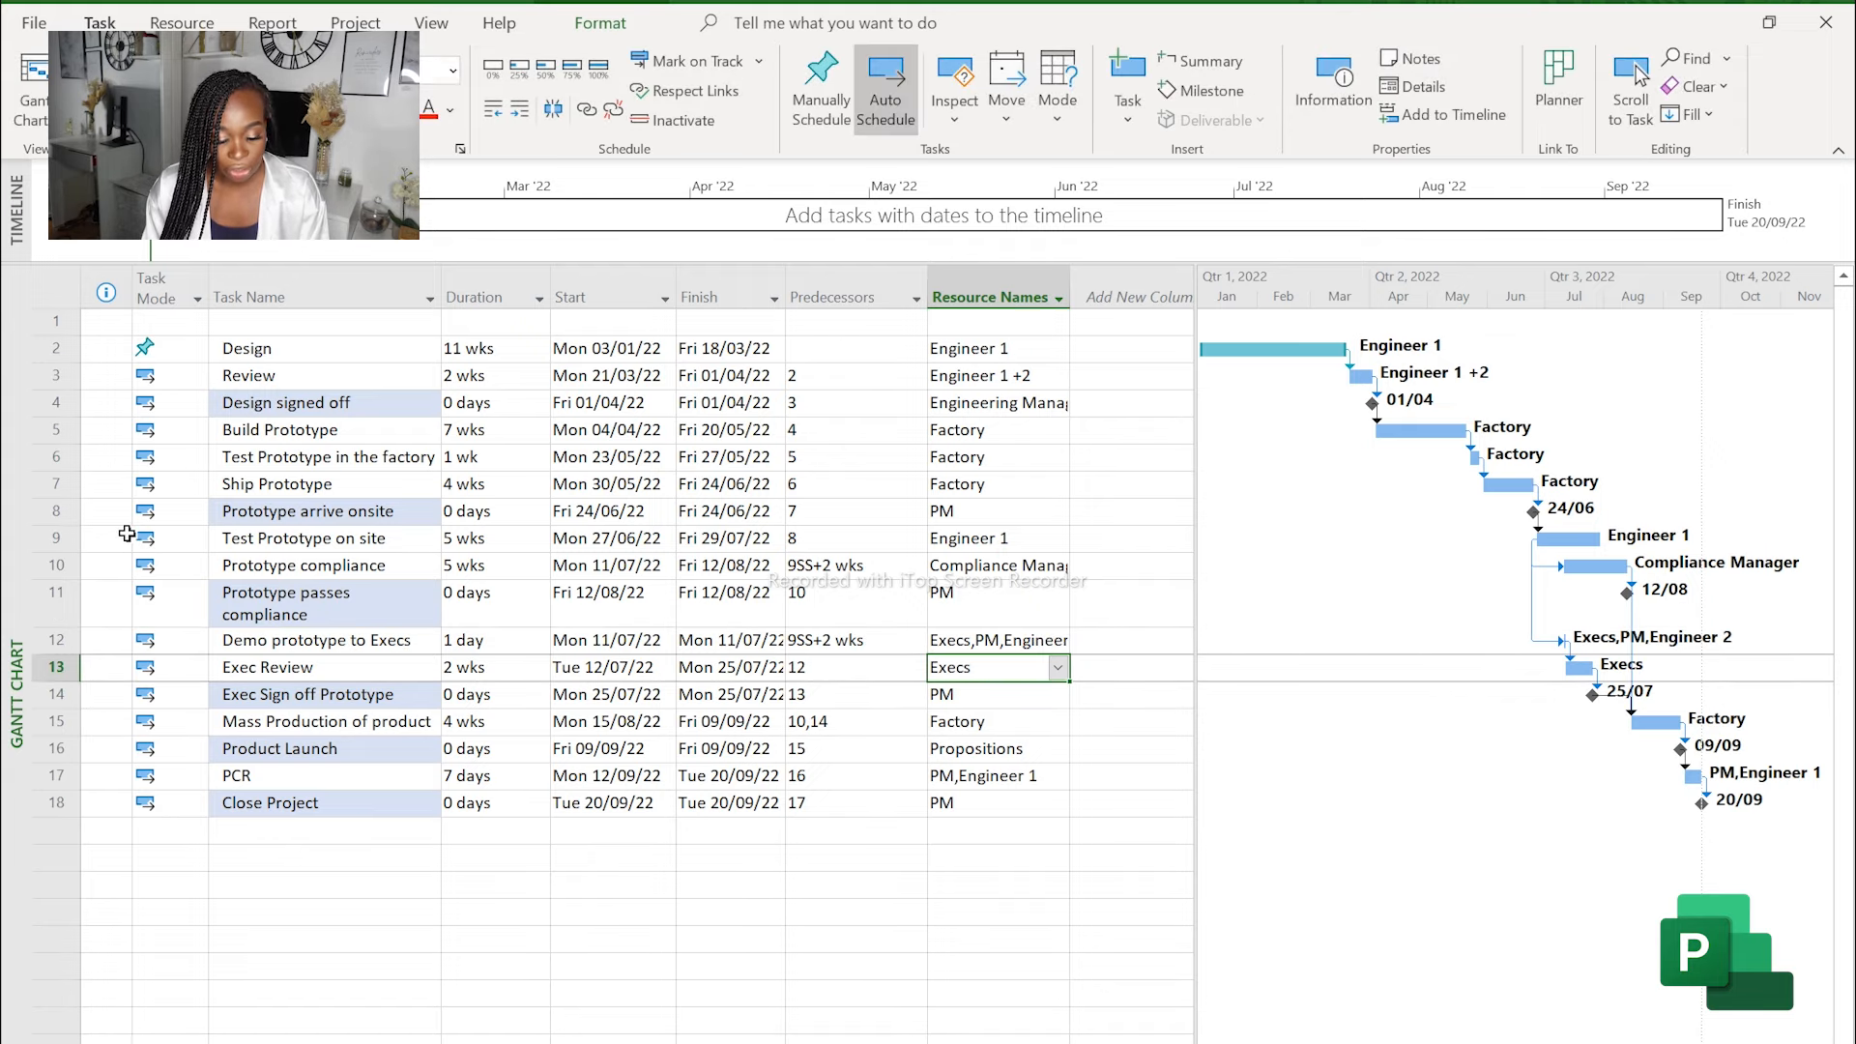